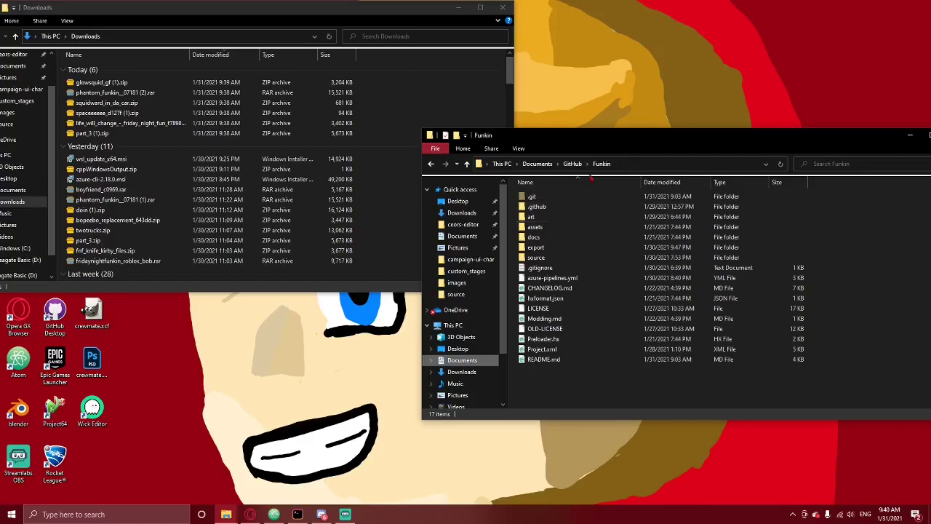
Open the Funkin project's export/release/windows/FNFModdingPlusWin64/assets/images/custom_chars folder
left_click(576, 240)
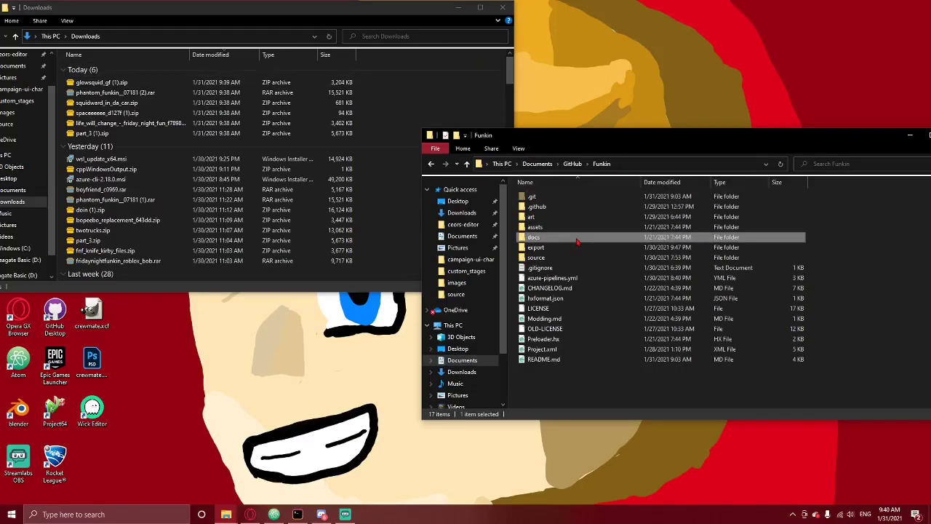
double_click(572, 247)
double_click(561, 197)
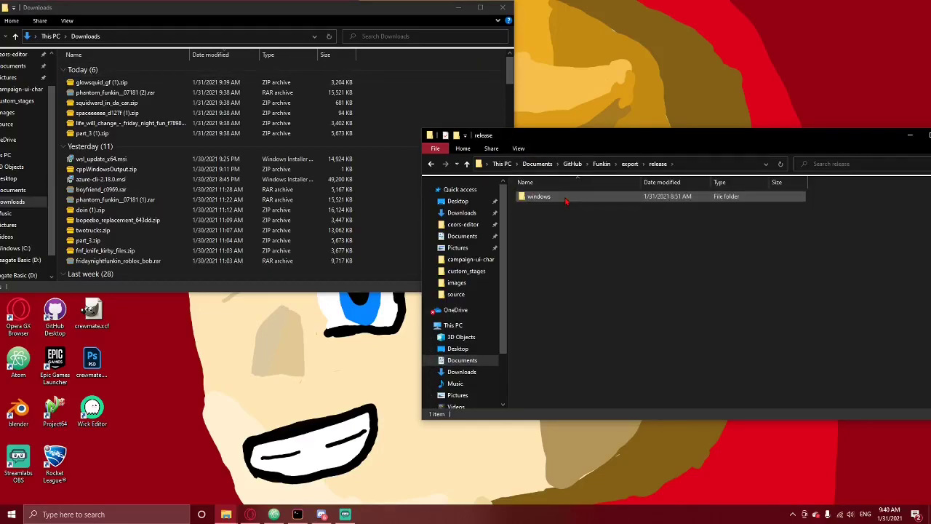
double_click(564, 198)
double_click(565, 198)
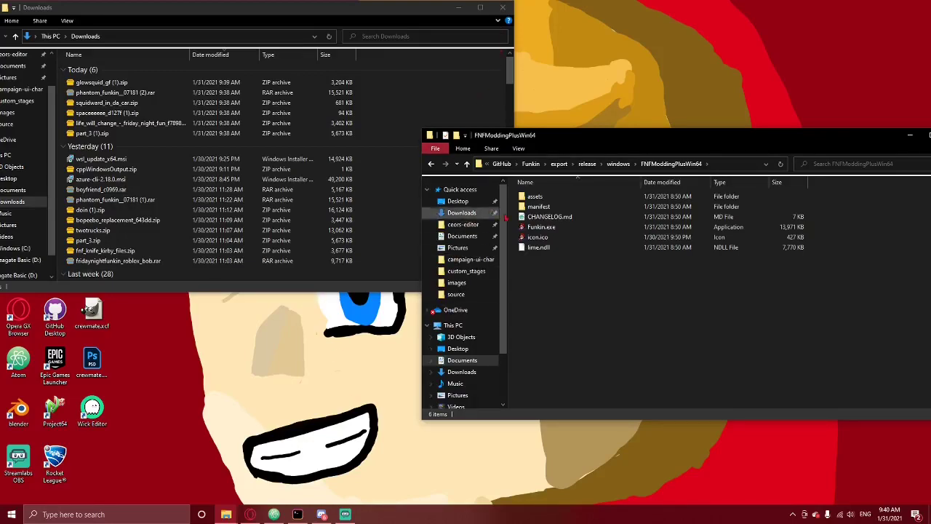
double_click(535, 196)
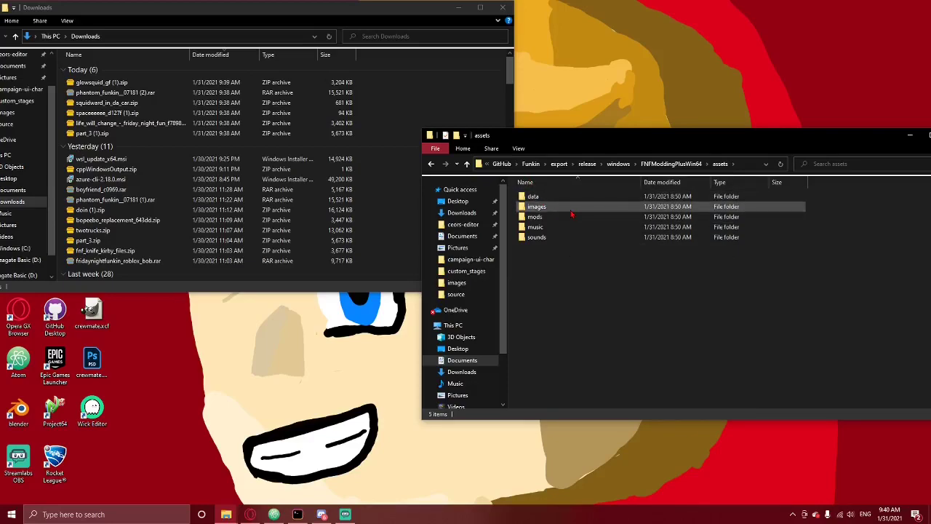
double_click(560, 207)
left_click_drag(649, 133, 512, 130)
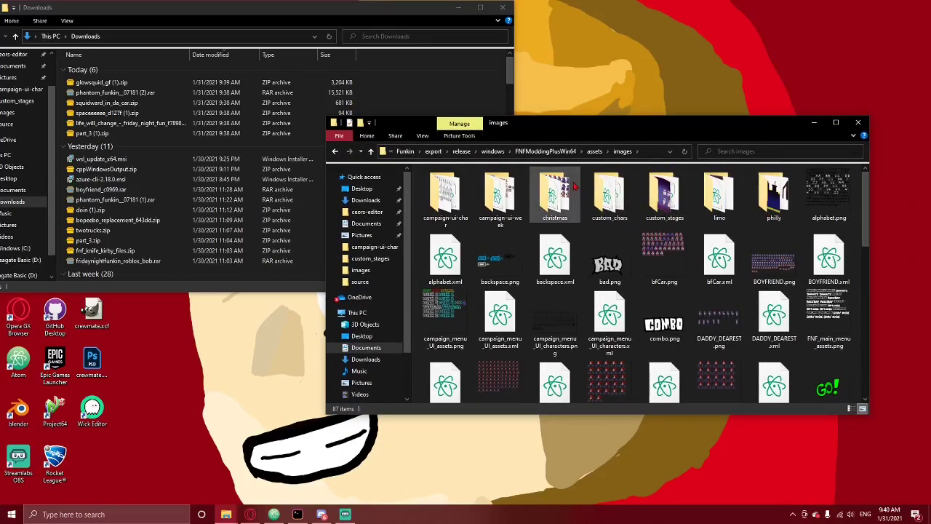
double_click(608, 198)
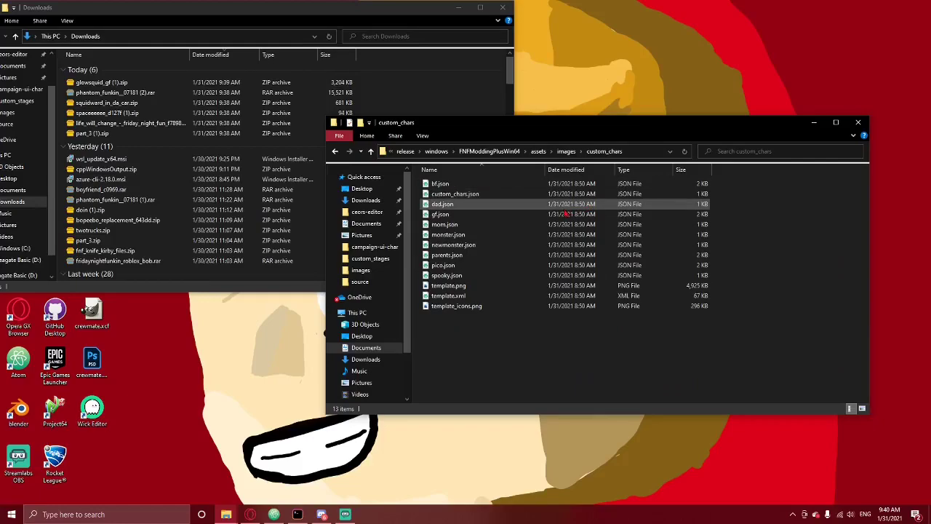
Open the downloaded archive phantom_funkin__07181 (2).rar and enter its Phantom Funkin' folder
left_click(266, 305)
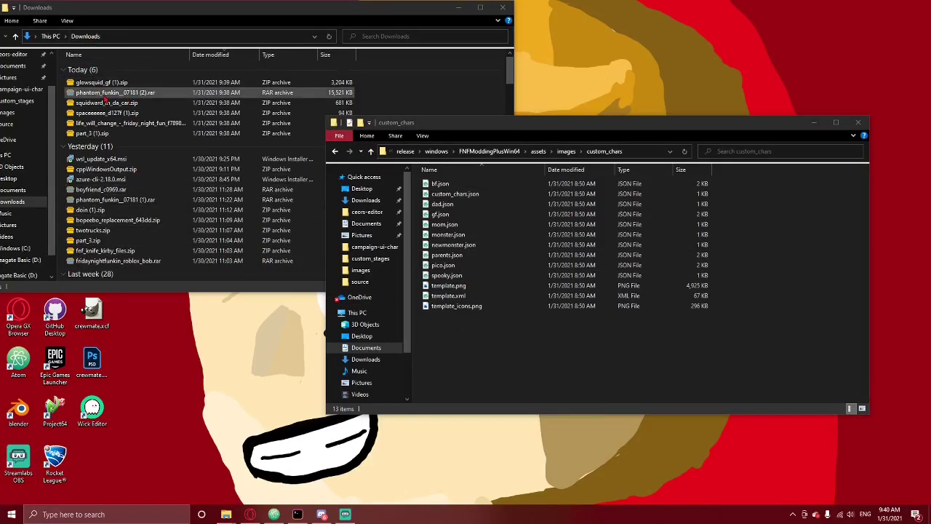
left_click(189, 93)
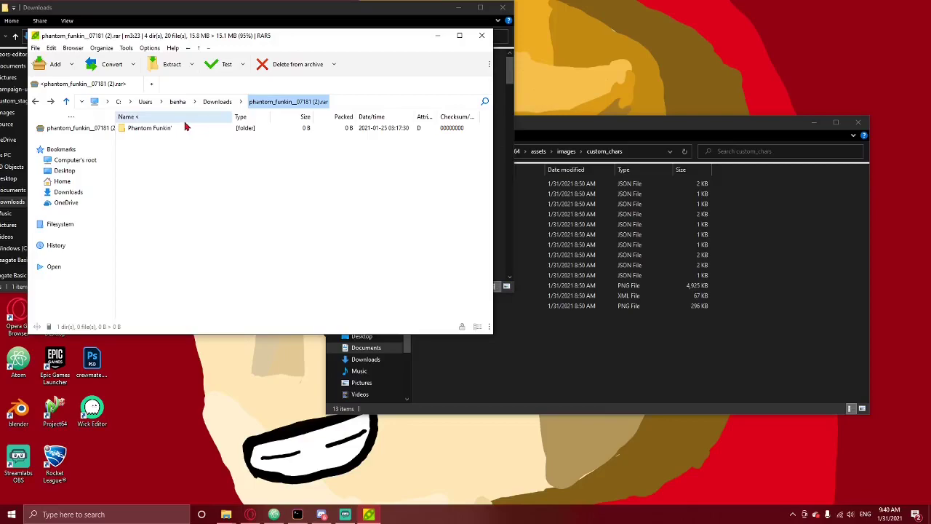
double_click(178, 129)
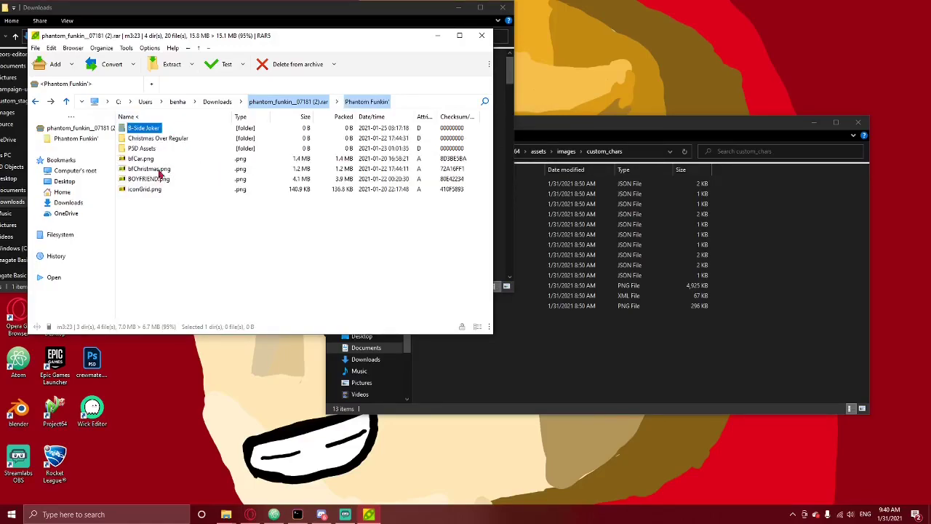
Switch to the browser and examine the P5 Joker over Boyfriend skin page on GameBanana, including its preview images
left_click(250, 515)
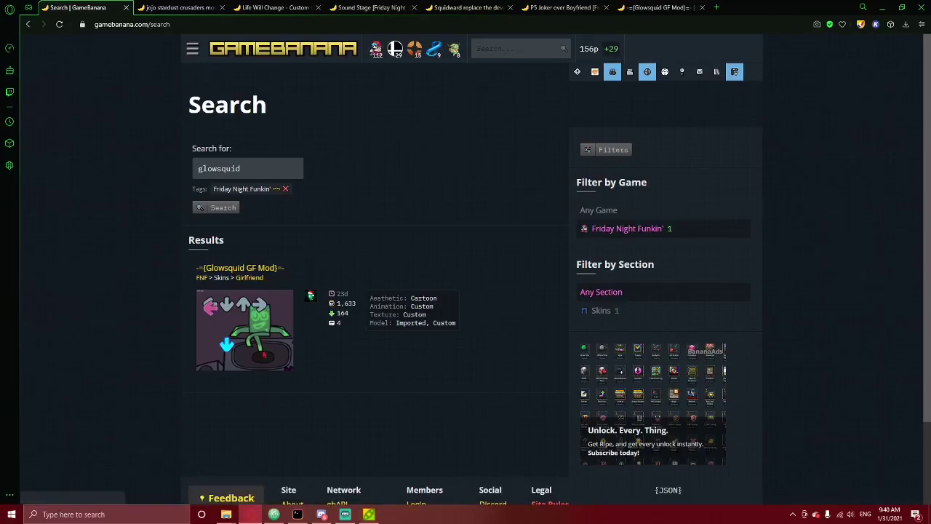
left_click(564, 7)
scroll(182, 378, "up", 5)
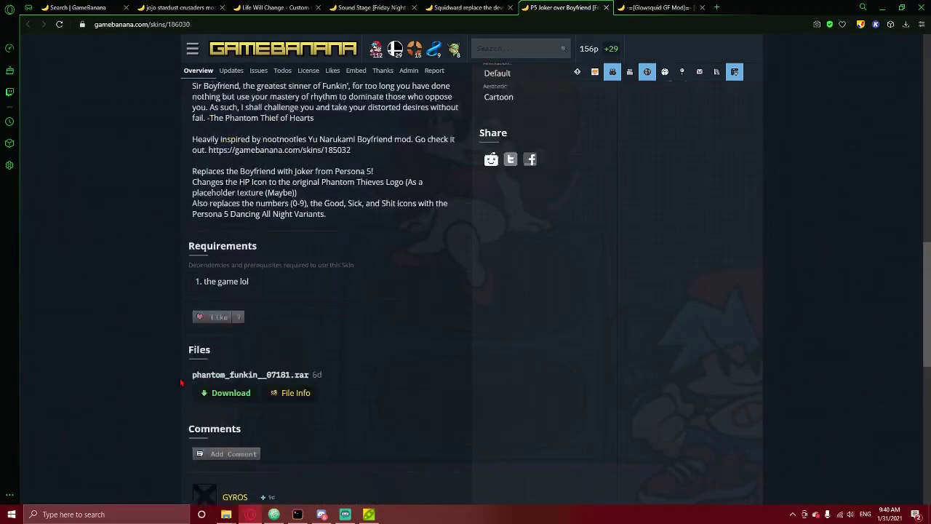
scroll(184, 378, "up", 1)
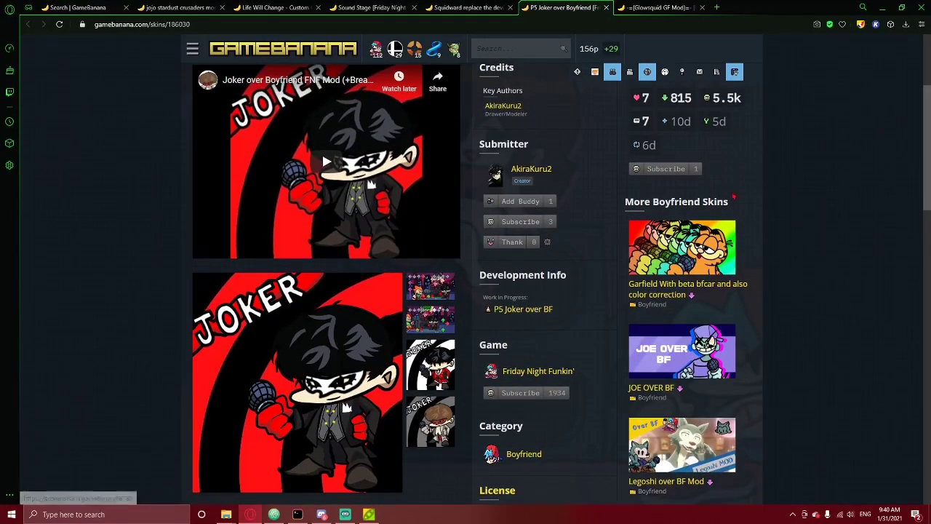
left_click(881, 7)
Extract BOYFRIEND.png from the Phantom Funkin' archive into the custom_chars folder
left_click(165, 248)
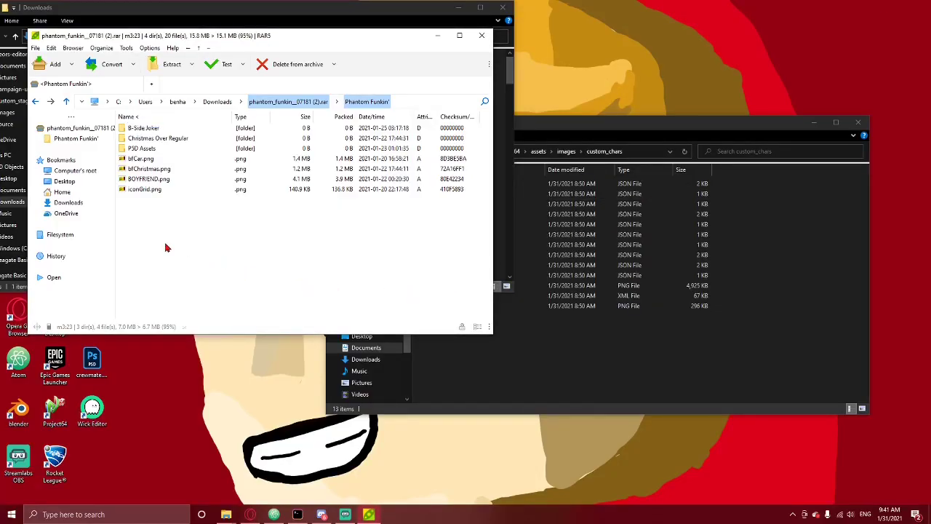
left_click(144, 161)
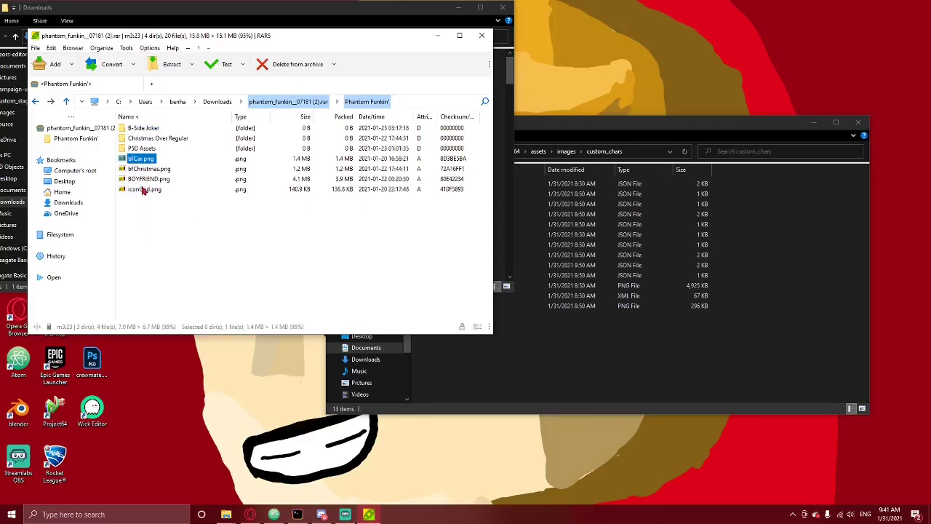
left_click(143, 181)
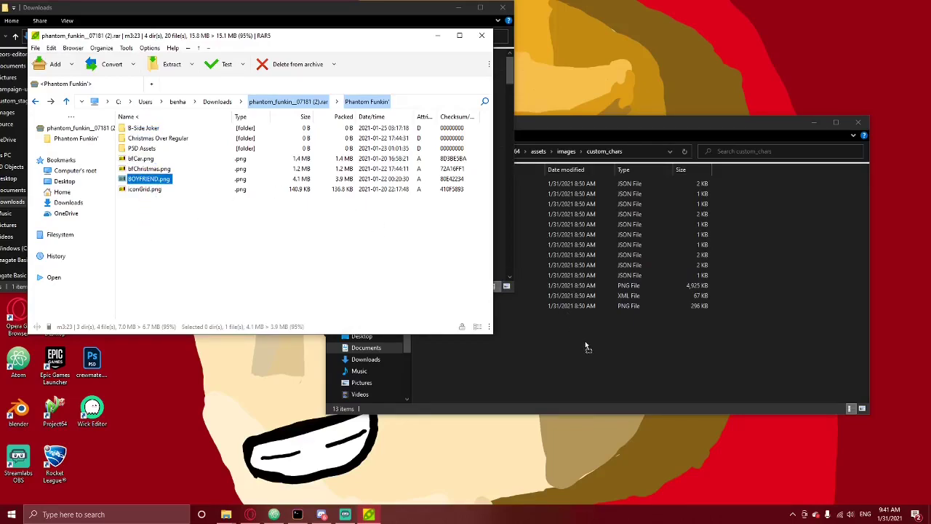
left_click_drag(590, 356, 591, 357)
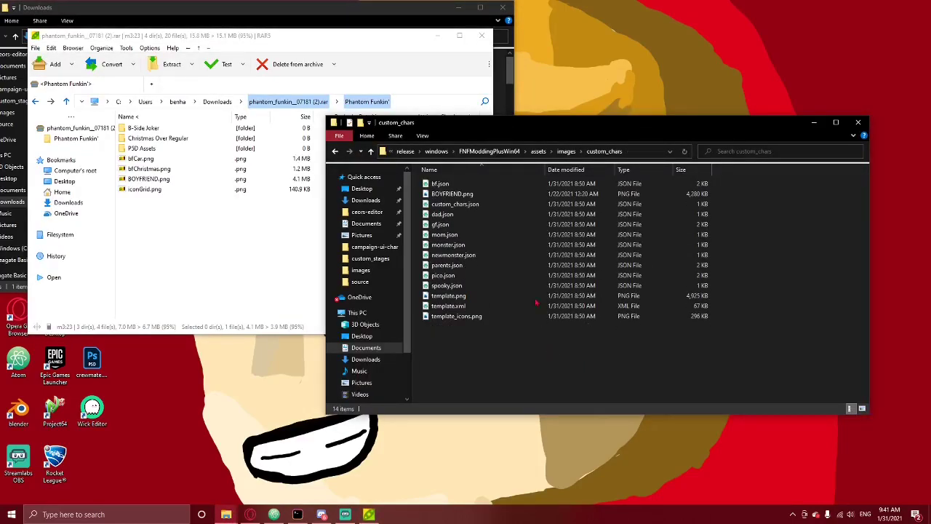
Duplicate template.xml within the custom_chars folder
left_click(470, 307)
key("ctrl+c")
key("ctrl+v")
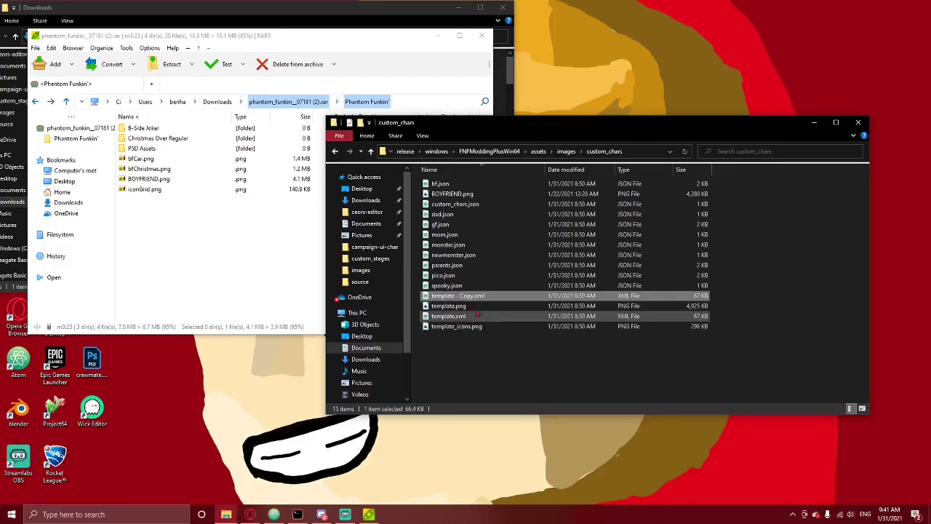
right_click(453, 296)
left_click(479, 263)
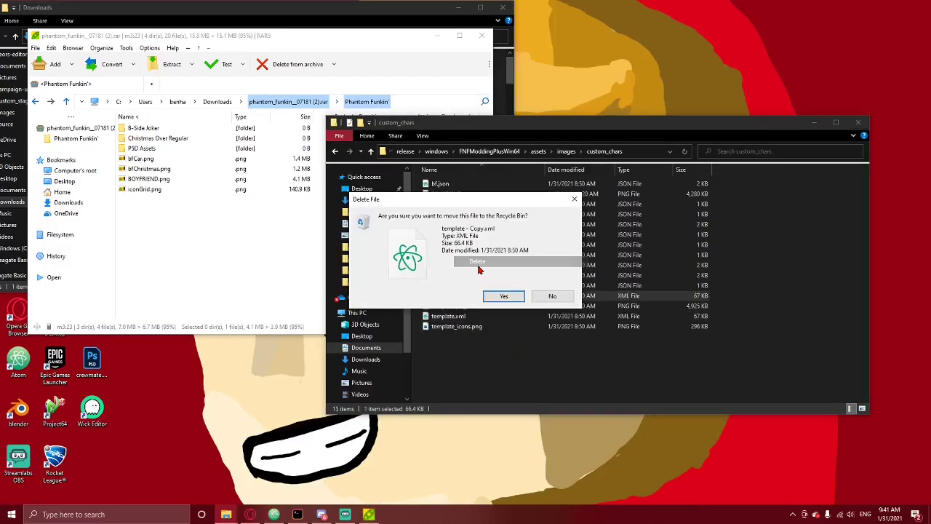
left_click(554, 298)
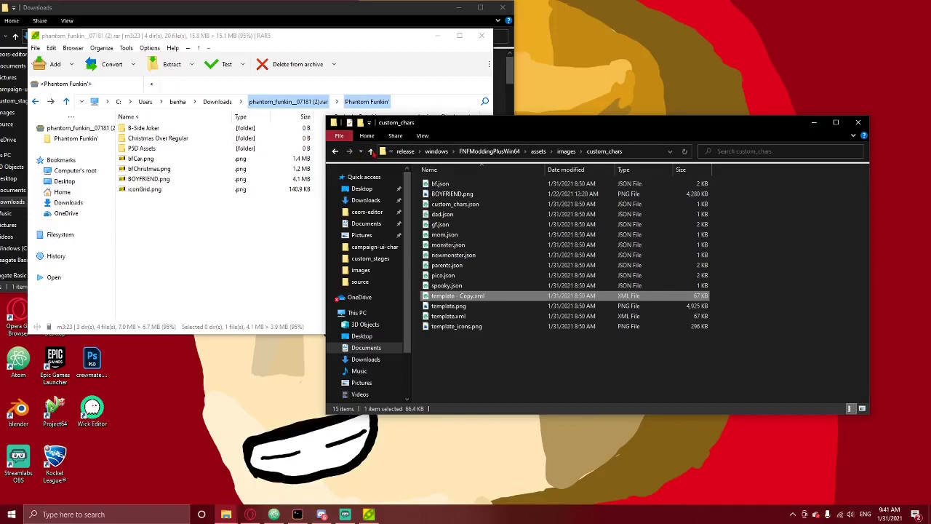
Look through the files in the parent images folder and return to custom_chars
left_click(372, 151)
scroll(699, 359, "down", 2)
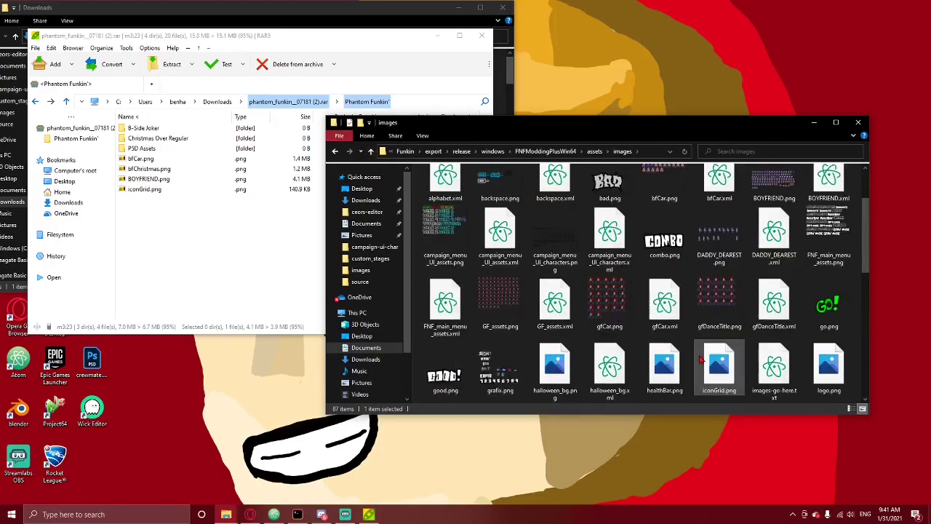
scroll(699, 359, "down", 3)
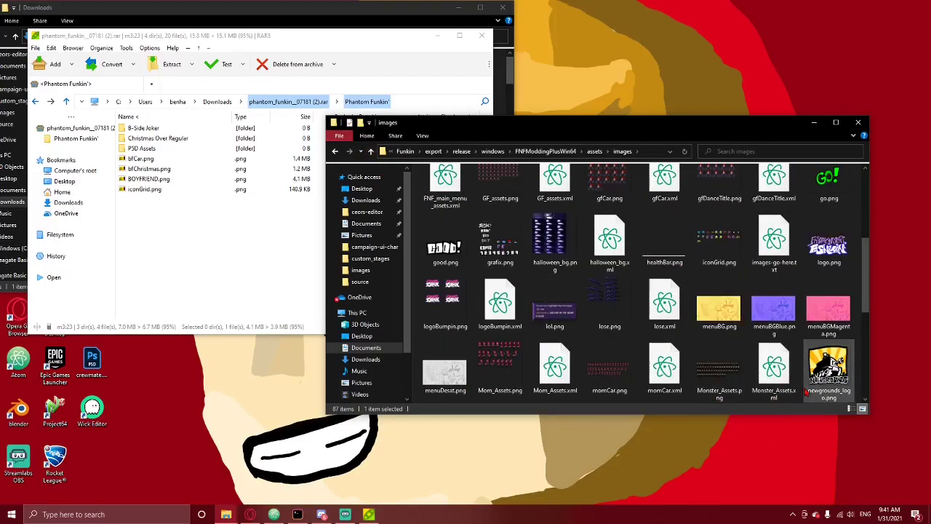
scroll(800, 378, "down", 5)
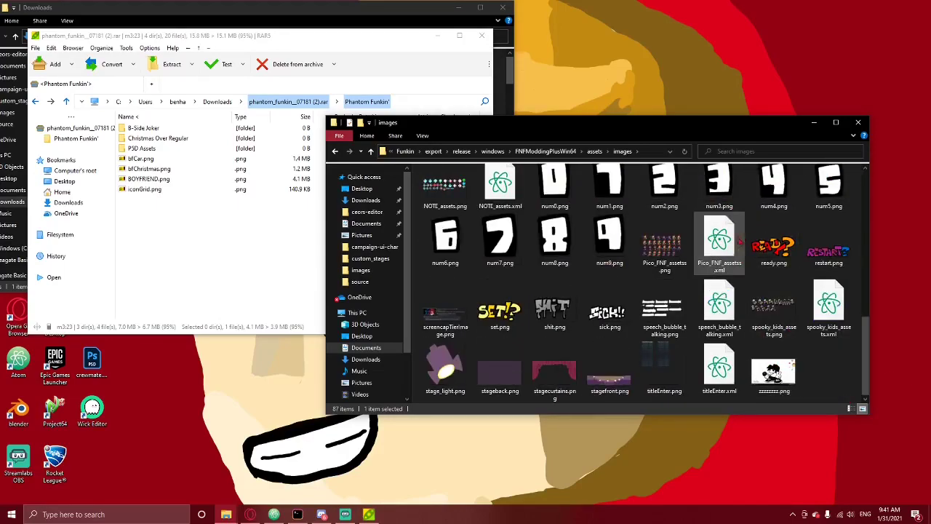
scroll(740, 242, "up", 10)
double_click(599, 204)
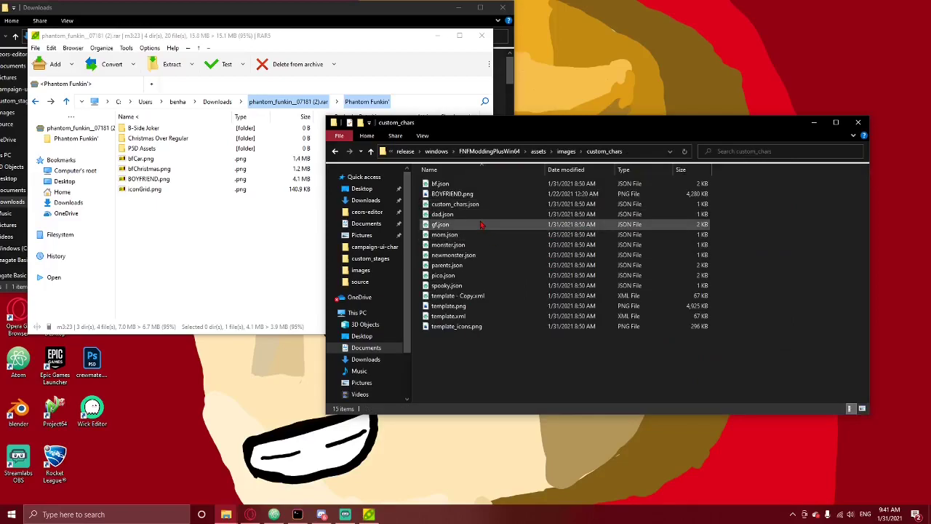
Rename BOYFRIEND.png and the copied template XML together, giving both the base name joker
left_click(474, 296)
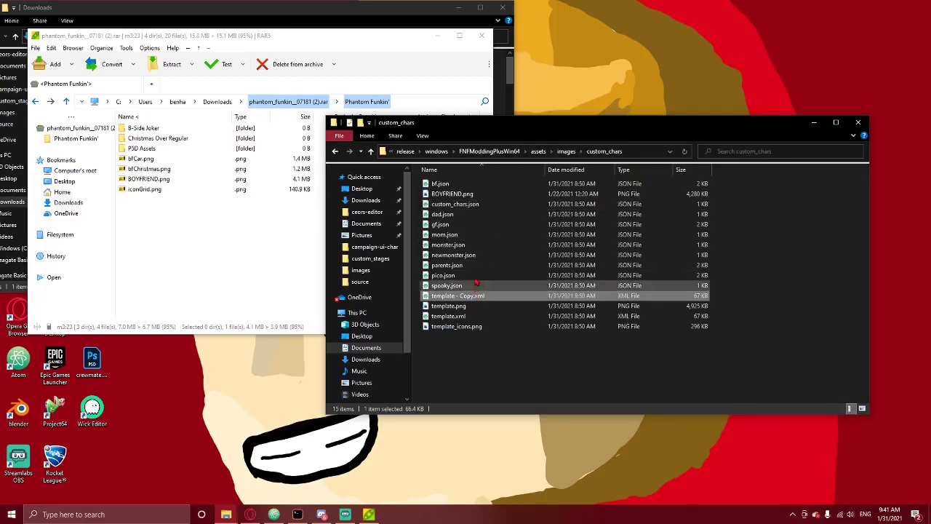
left_click(452, 193, "ctrl")
right_click(461, 195)
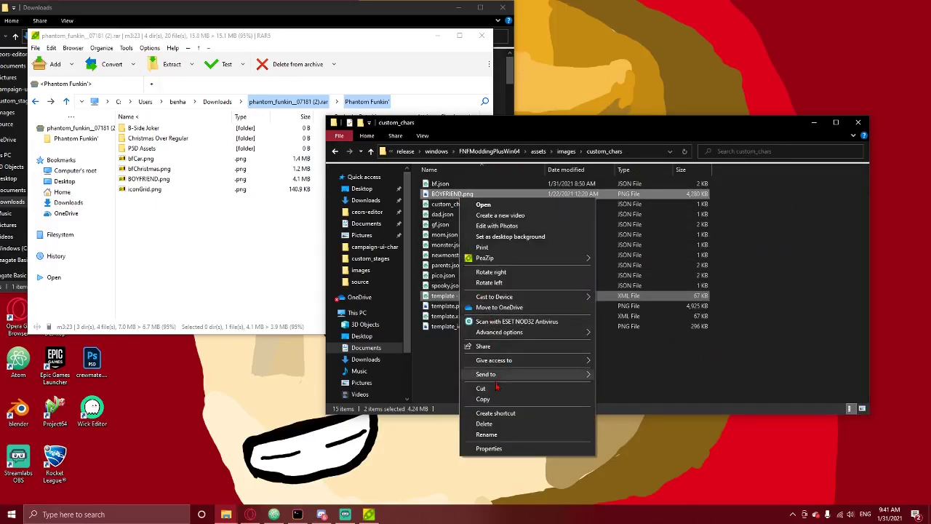
left_click(486, 434)
type("joker.png")
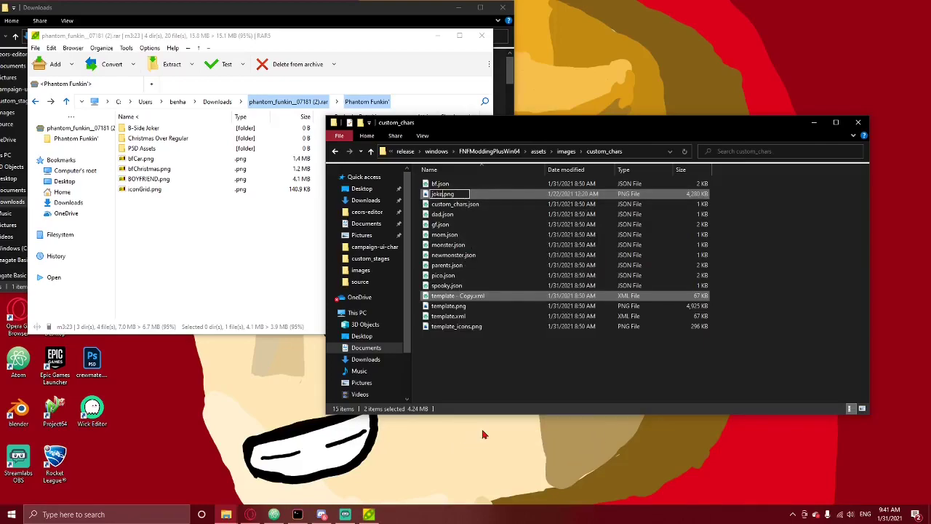
key("Return")
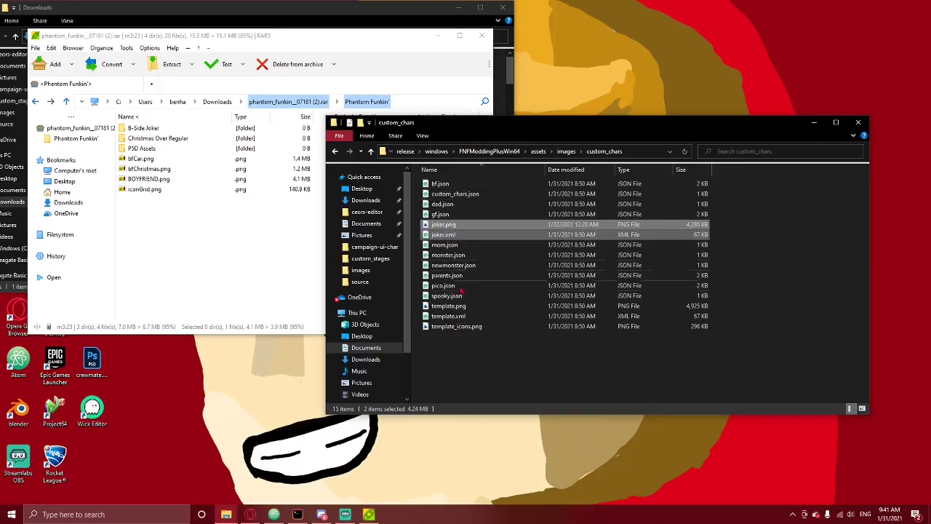
Open custom_chars.json in Atom and review its template character entry
double_click(455, 194)
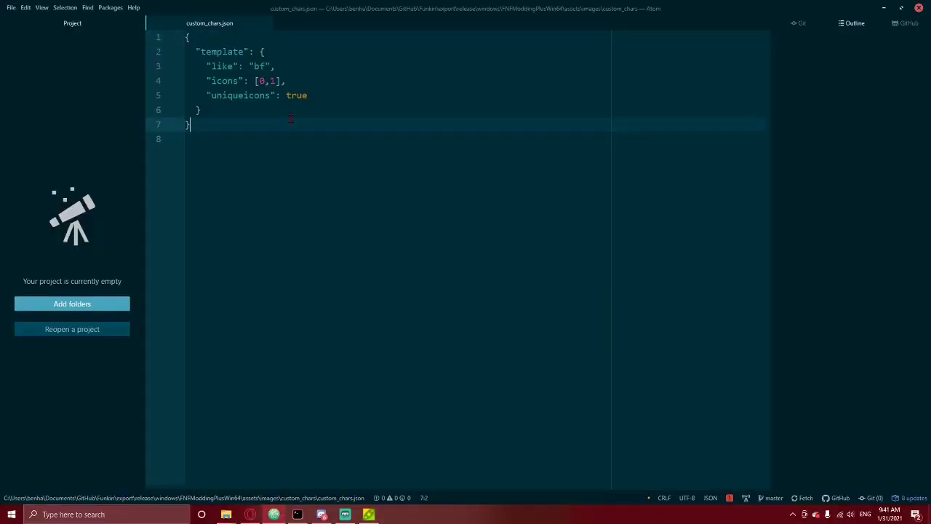
left_click(280, 95)
left_click(278, 108)
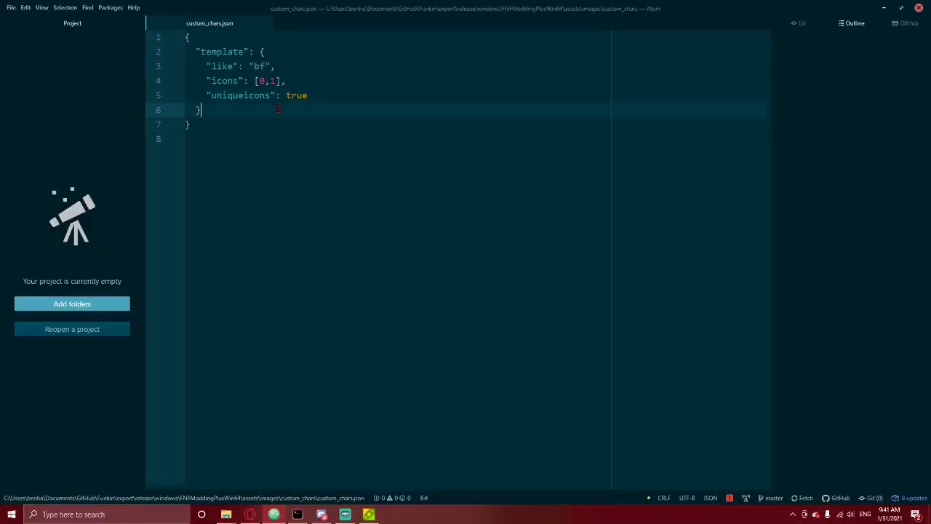
left_click(885, 9)
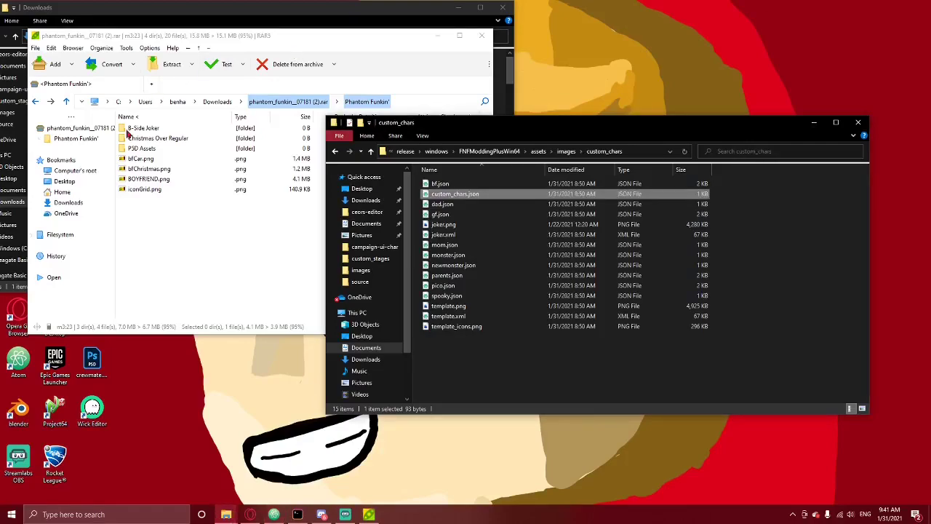
Extract iconGrid.png from the Phantom Funkin' archive into custom_chars and rename it joker_icons.png
left_click(145, 190)
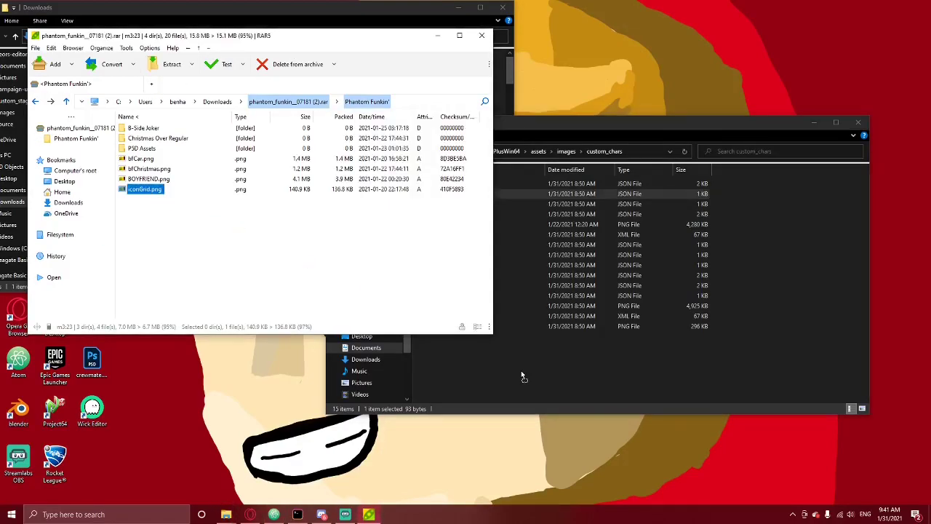
left_click_drag(521, 376, 524, 376)
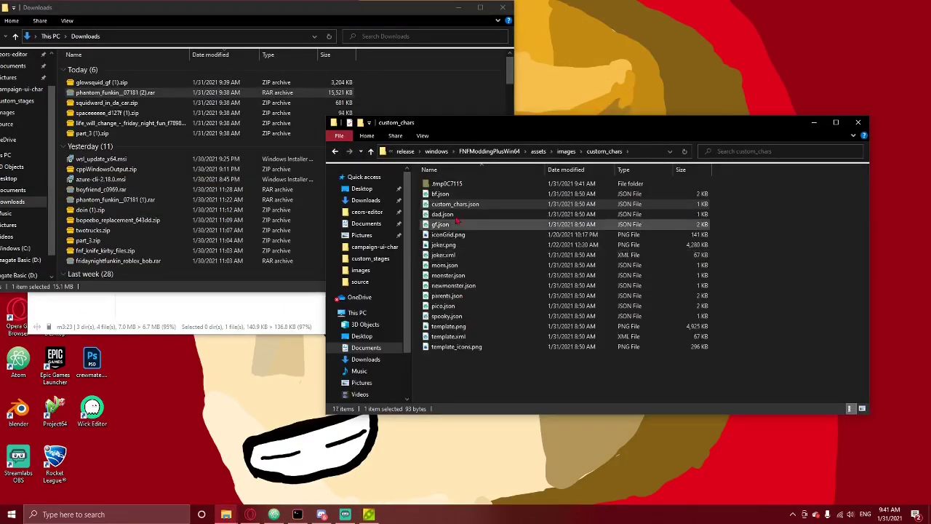
left_click(448, 226)
right_click(449, 232)
left_click(508, 481)
key("BackSpace")
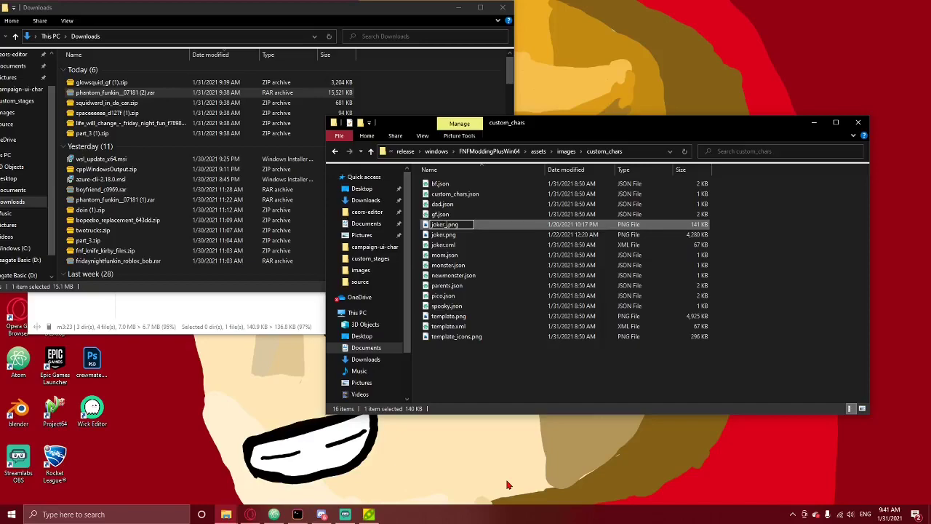
key("Return")
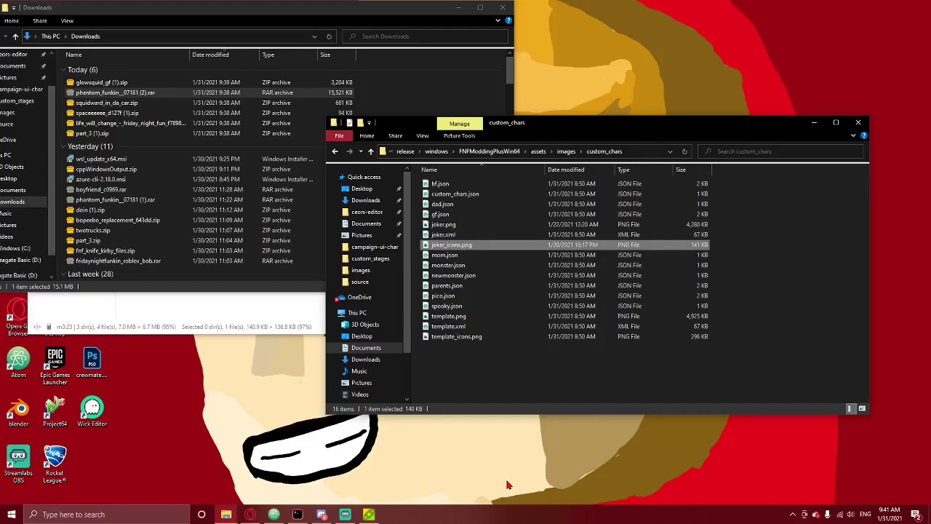
Switch to Atom and add a "joker" entry after the template entry in custom_chars.json, with "like" set to "bf"
left_click(279, 515)
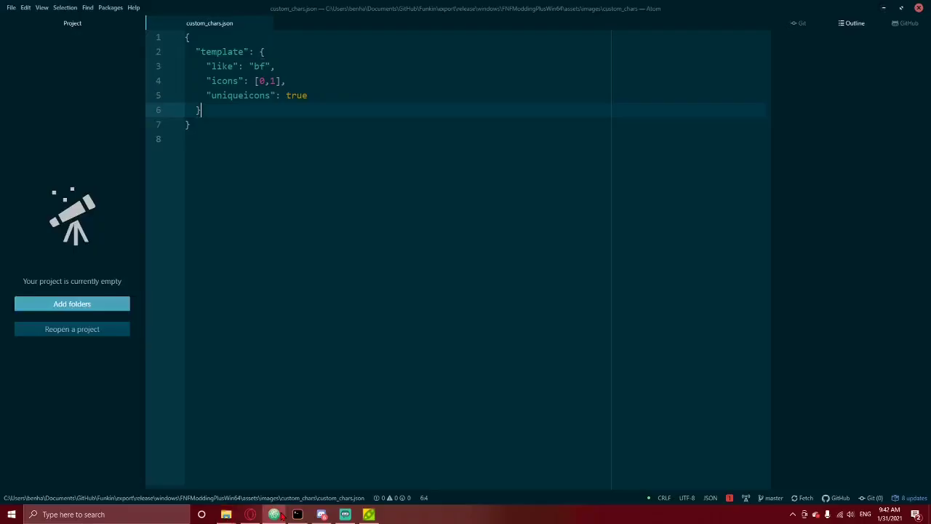
type(",")
key("Return")
type("\"")
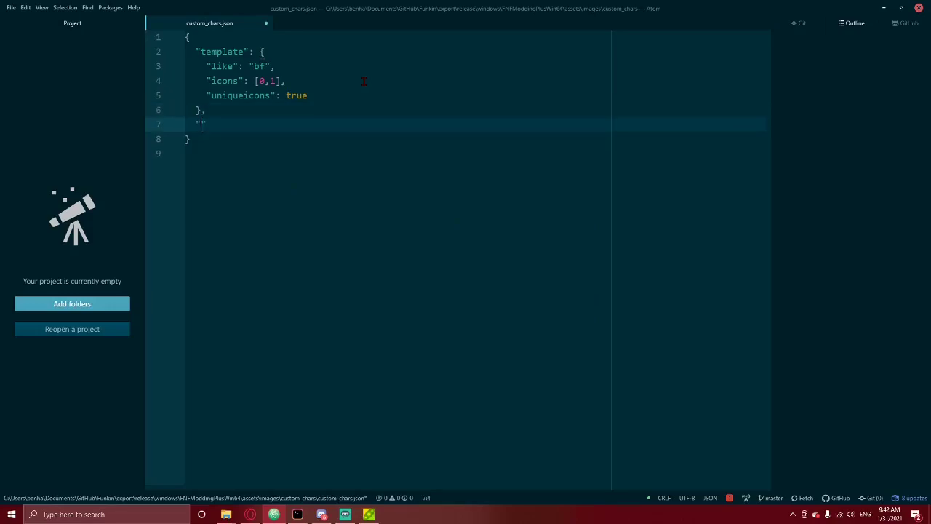
type("joker\": {")
key("Return")
type("\"like\"")
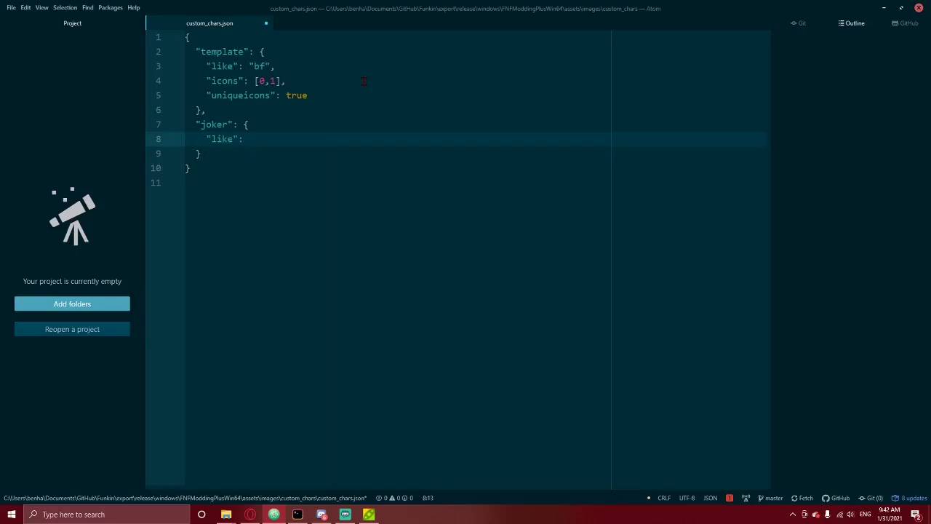
type(": \"bf\",")
Add an "icons" line with the value [0,1] to the joker entry
key("Return")
type("\"icons\": [0")
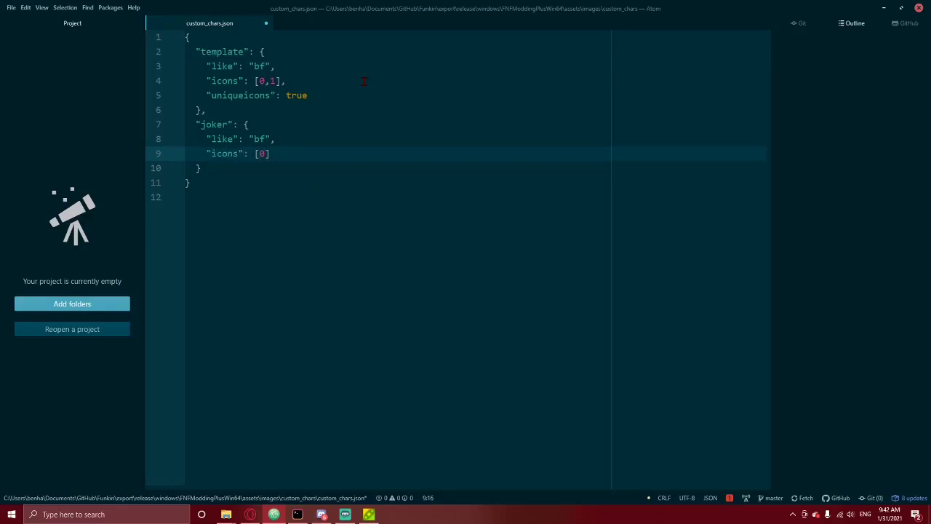
key("Return")
key("Return")
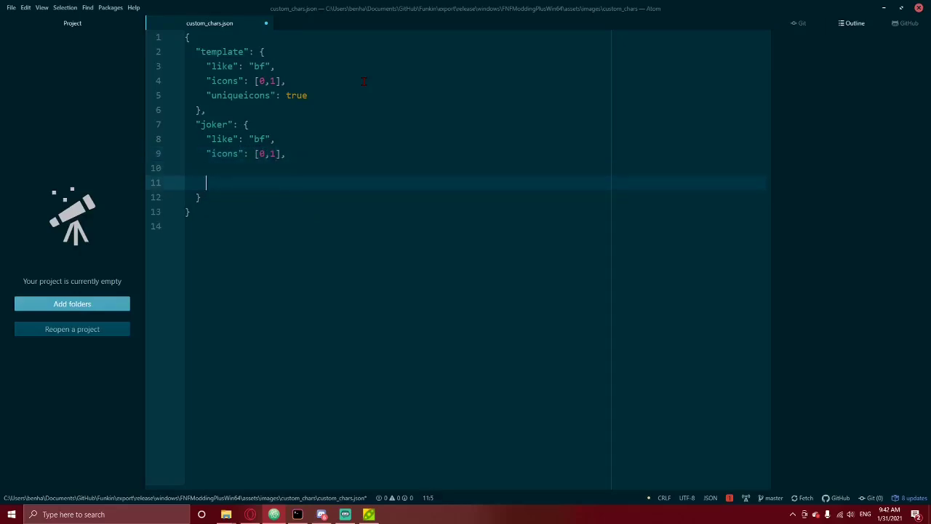
key("BackSpace")
key("BackSpace")
key("BackSpace")
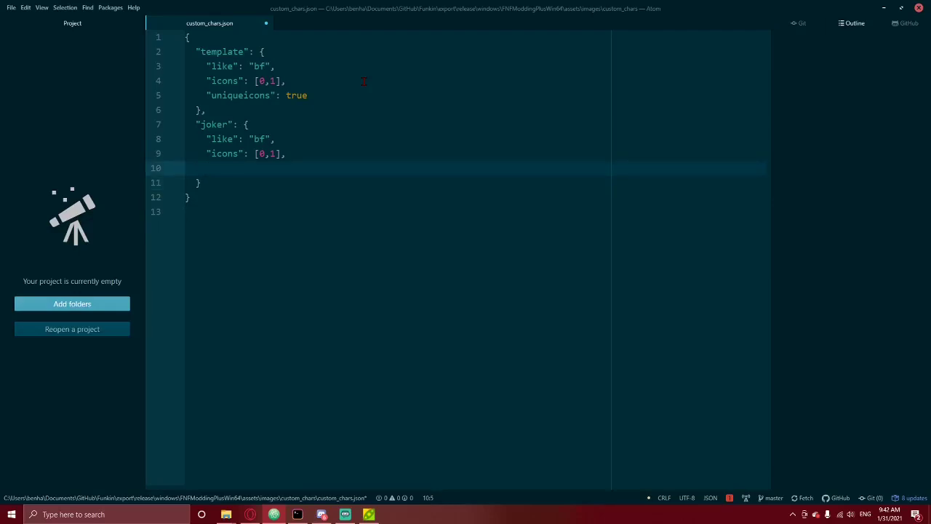
Add "uniqueicons": true to the joker entry and save custom_chars.json
type("\"unique")
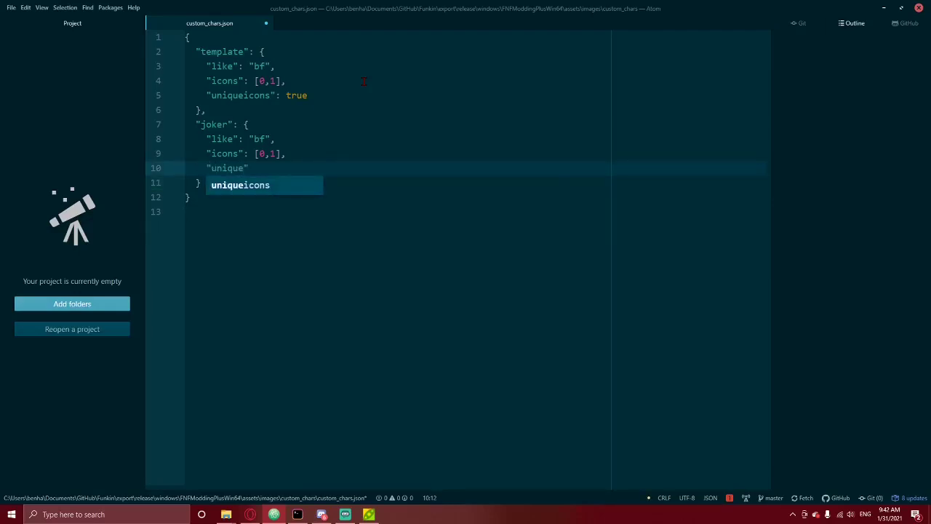
key("Tab")
key("Down")
key("Down")
key("Up")
key("Up")
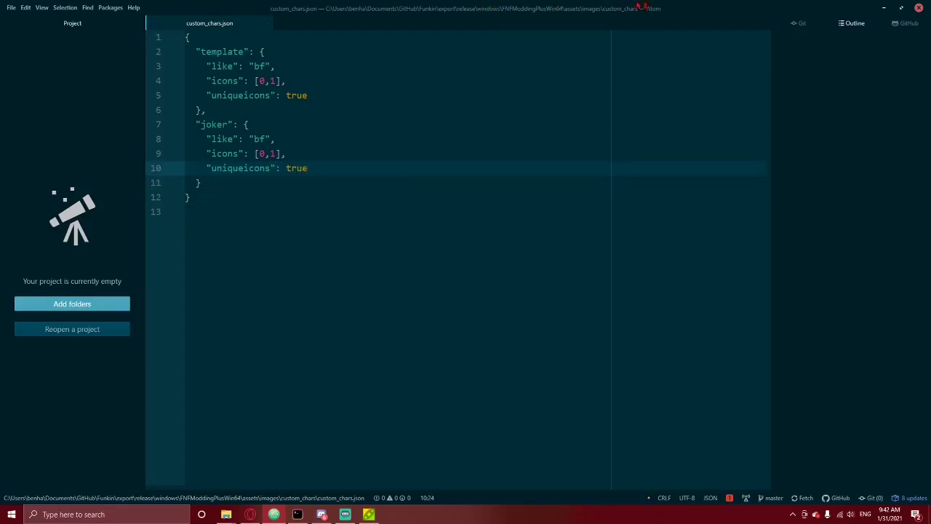
left_click(885, 13)
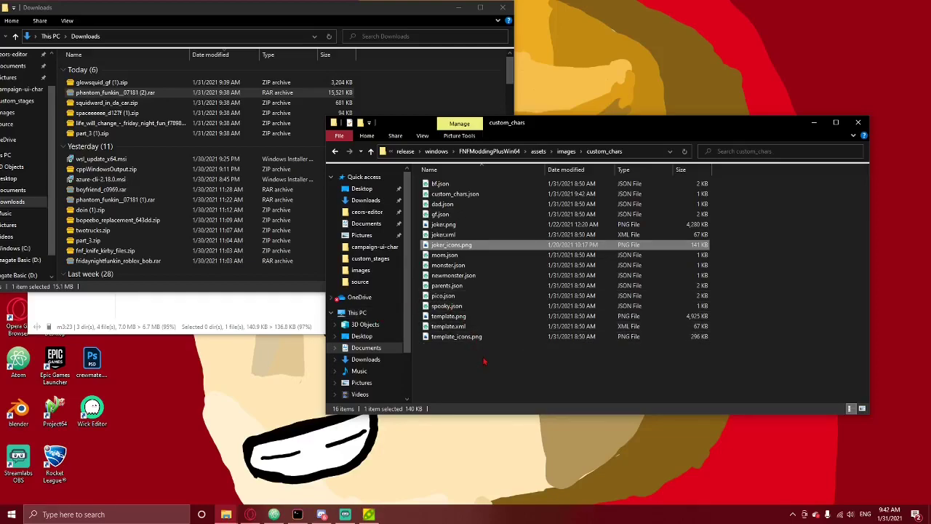
left_click(250, 317)
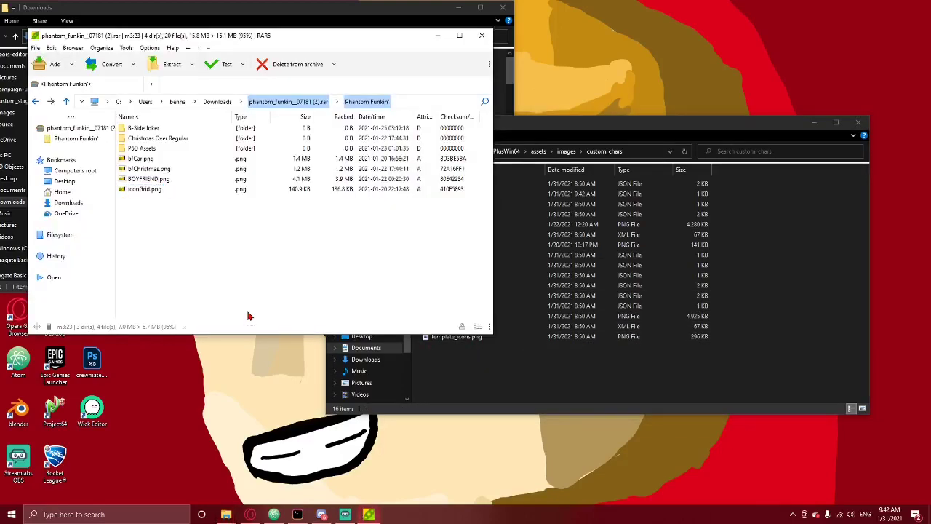
left_click(577, 374)
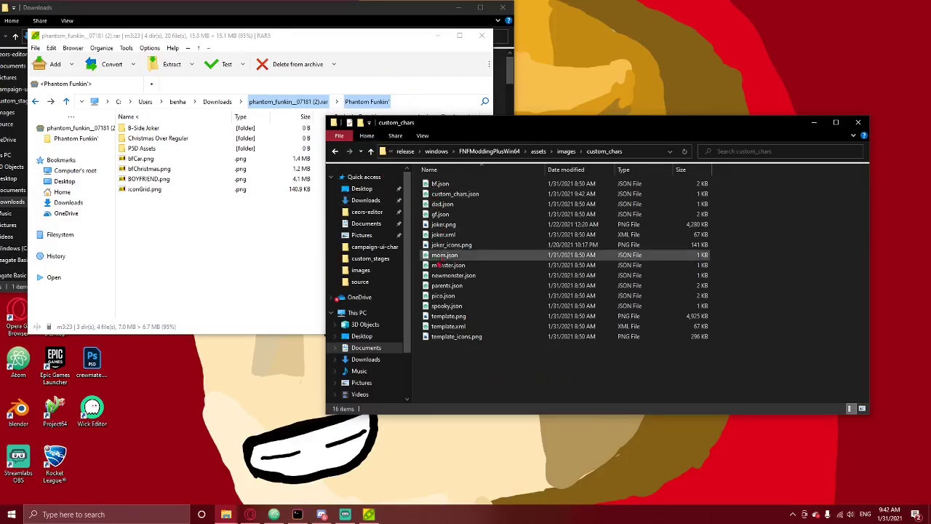
left_click(275, 515)
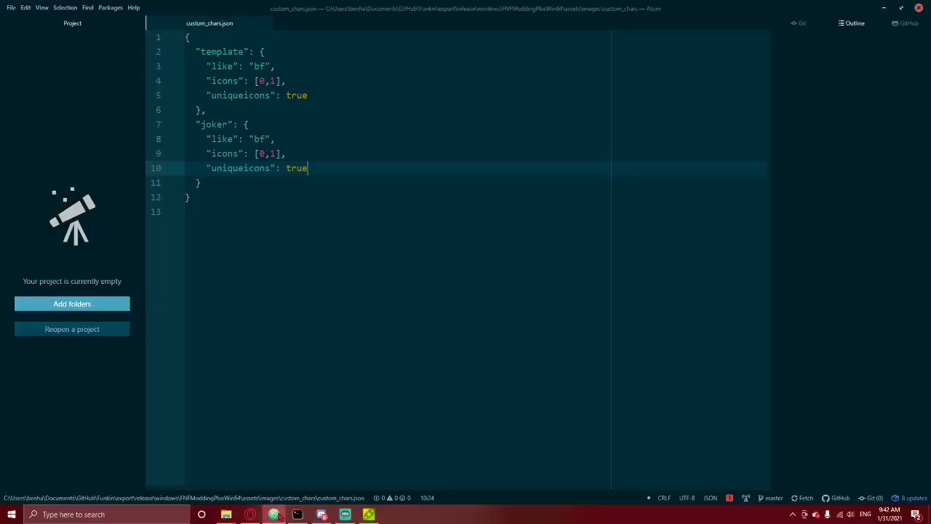
left_click(886, 9)
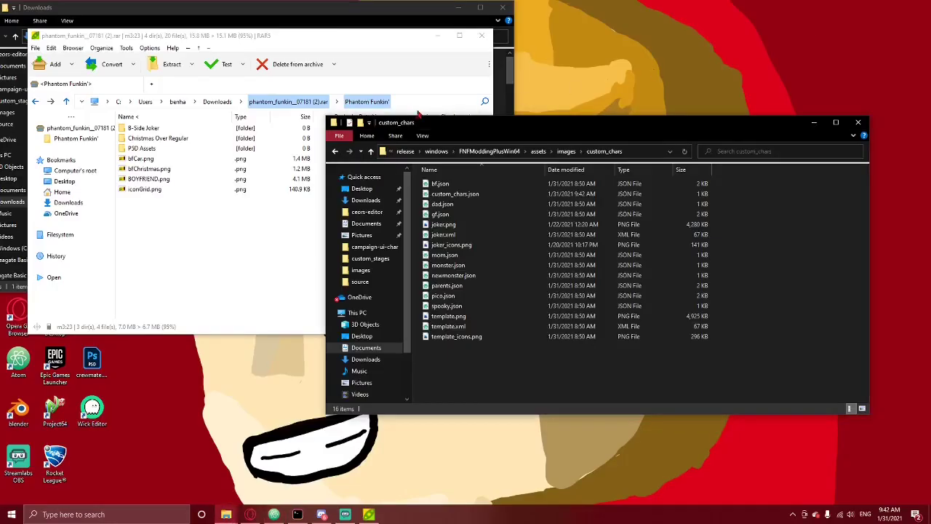
Go up to the FNFModdingPlusWin64 folder and launch Funkin.exe
left_click(371, 152)
left_click(371, 152)
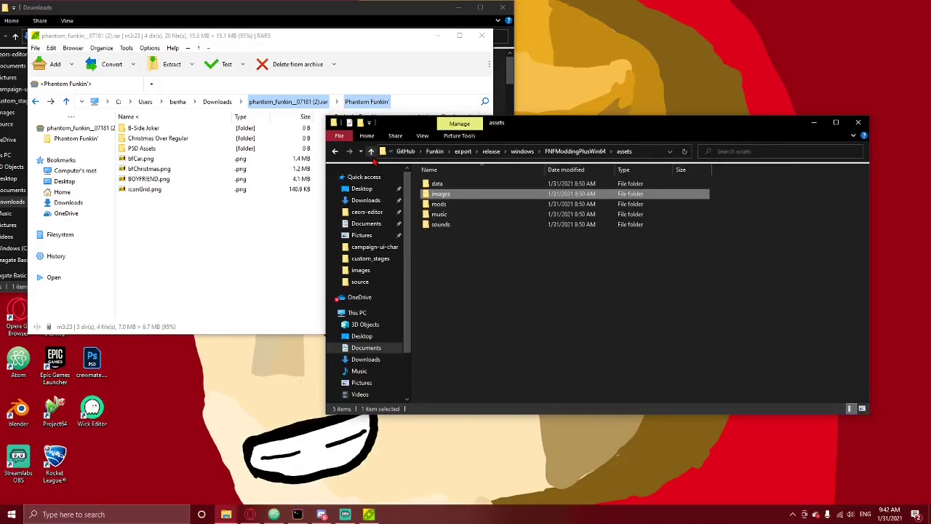
left_click(371, 152)
left_click(455, 214)
double_click(457, 214)
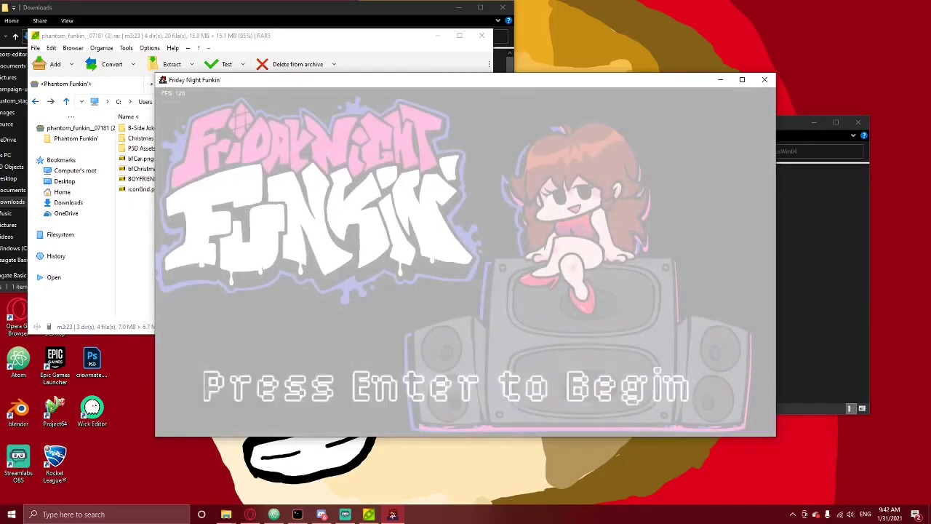
Enter Free Play from the game's title screen and start the song Bopeebo on Normal
key("Return")
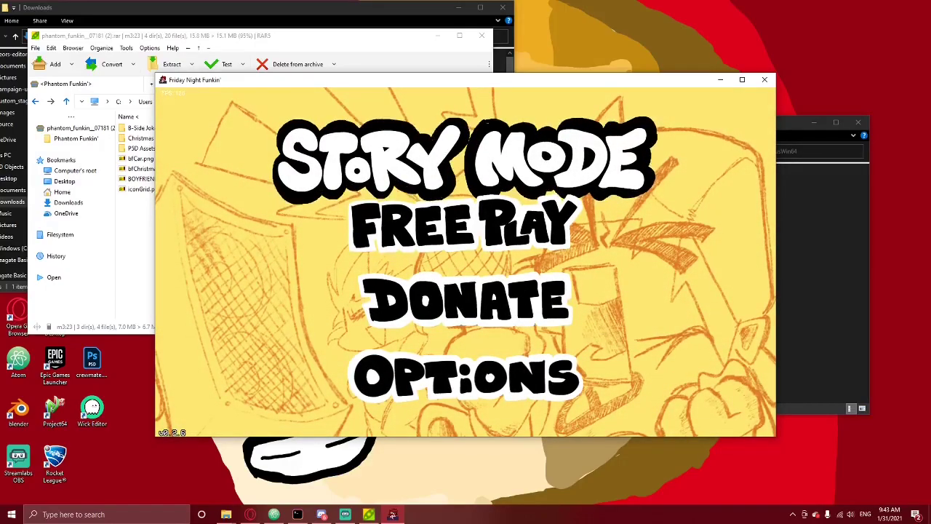
key("Down")
key("Return")
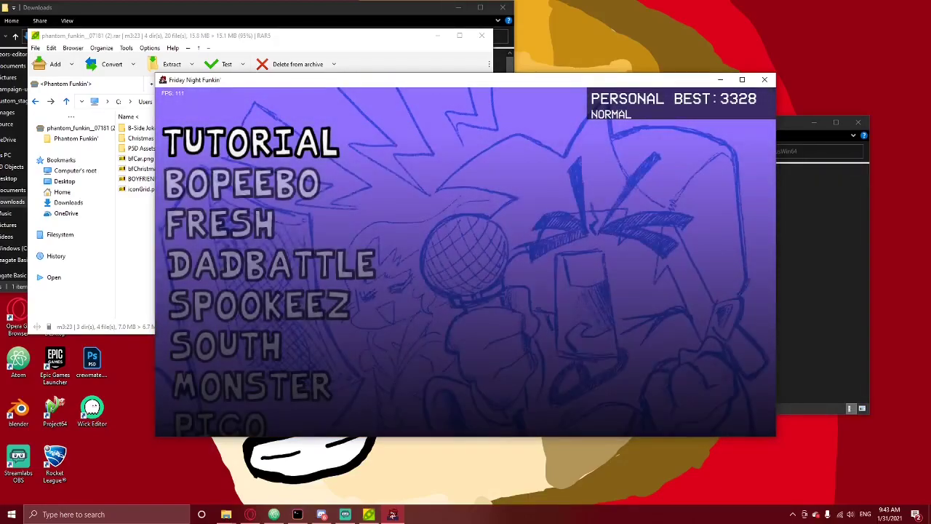
key("Down")
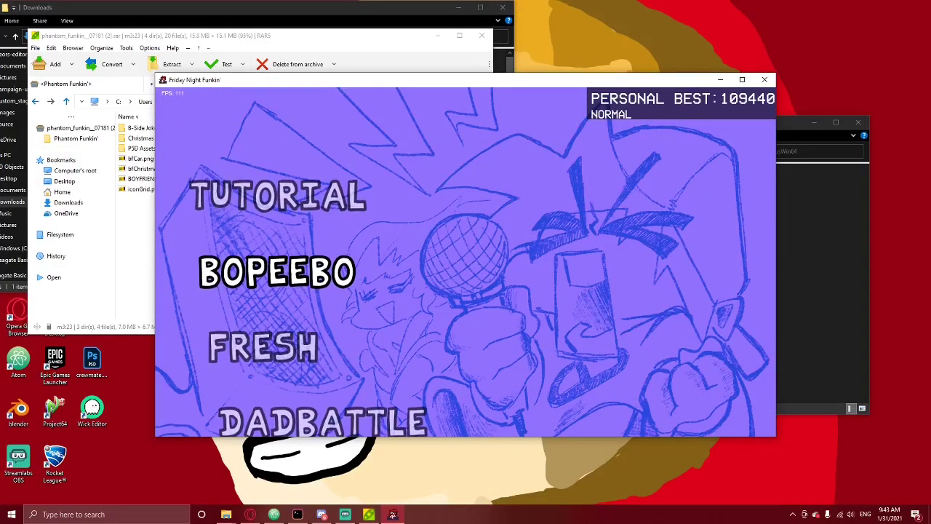
key("Return")
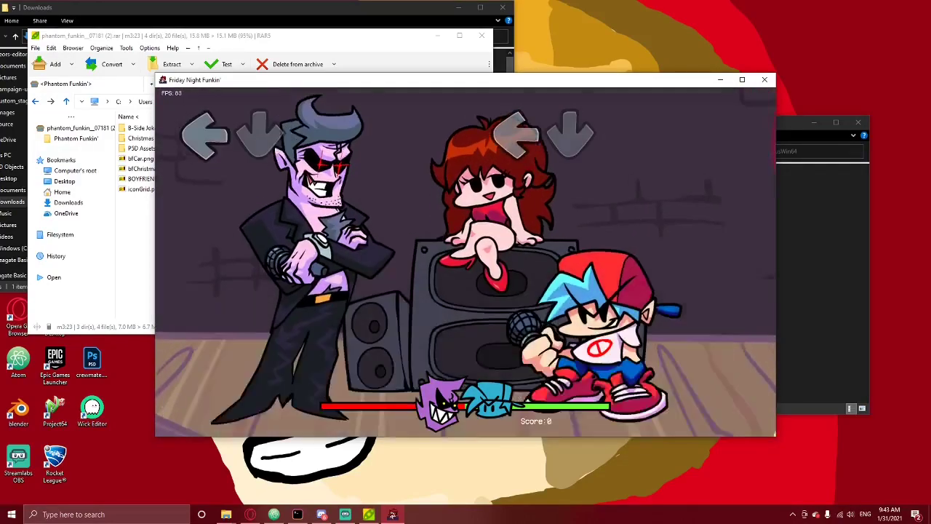
Open the chart editor, set the song's player character to joker, and play the song with it
key("7")
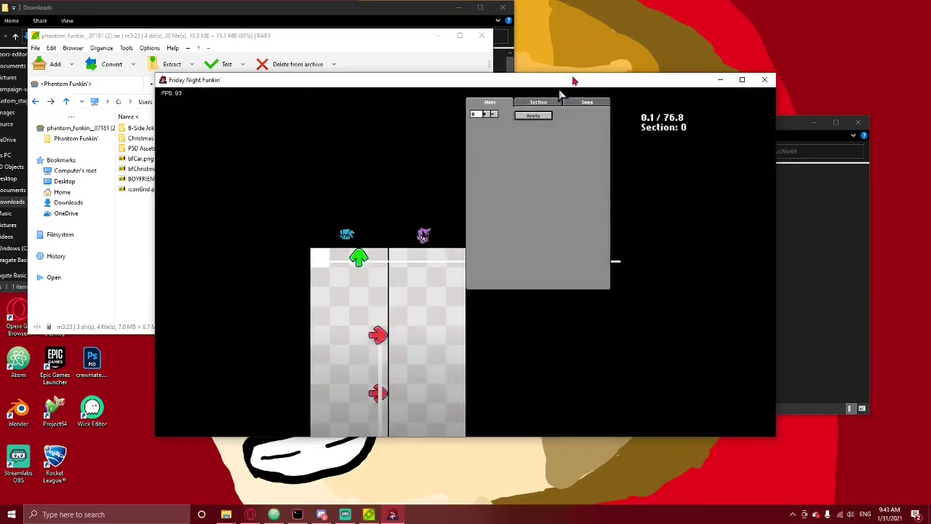
left_click(587, 101)
left_click(522, 161)
left_click(495, 299)
key("Return")
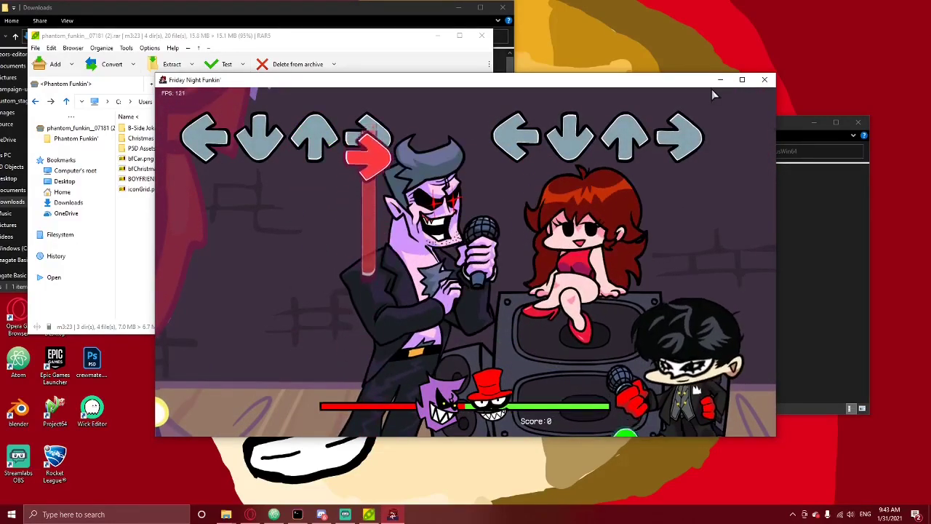
Close the game and the Phantom Funkin' archive window
left_click(766, 80)
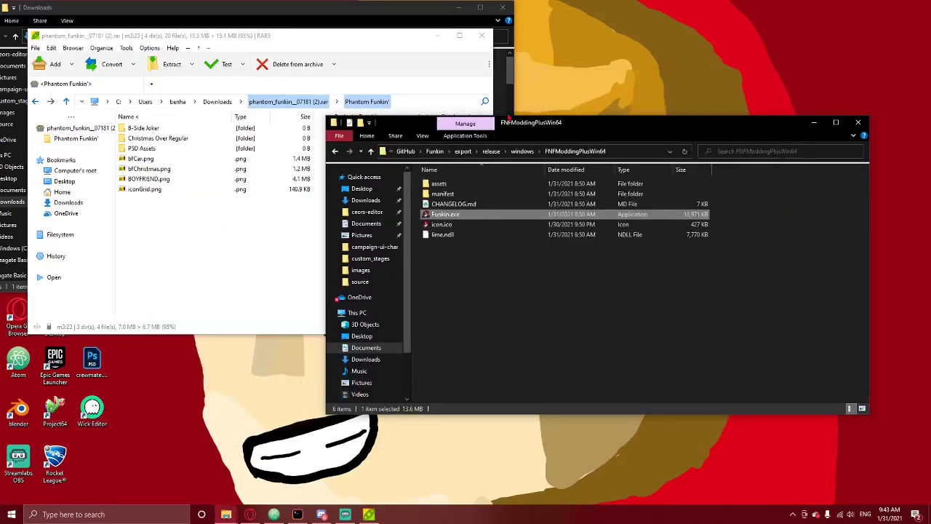
left_click(270, 263)
left_click(481, 35)
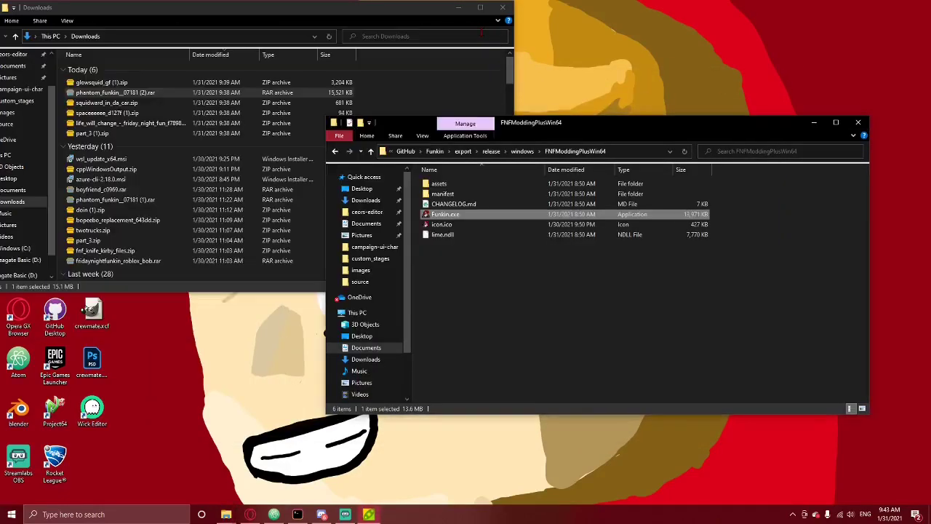
Return to the custom_chars folder inside assets/images
double_click(440, 184)
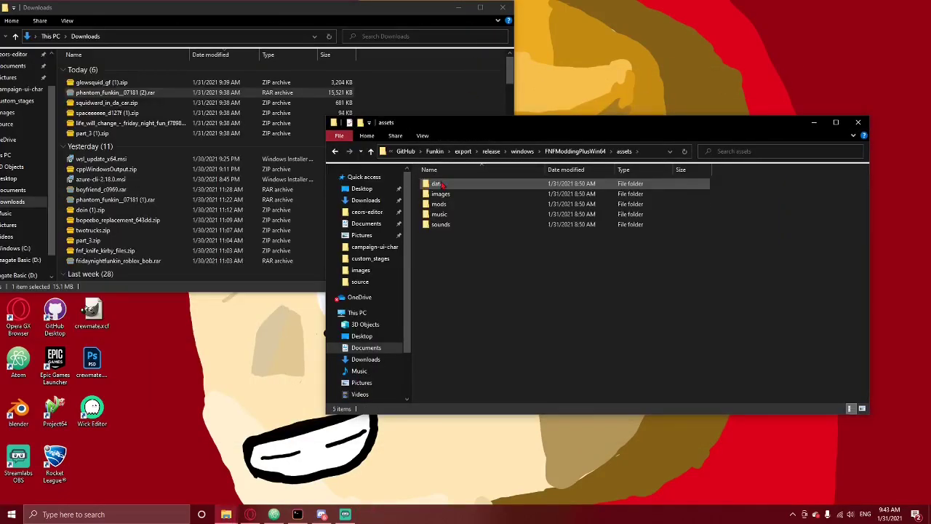
double_click(436, 184)
left_click(370, 151)
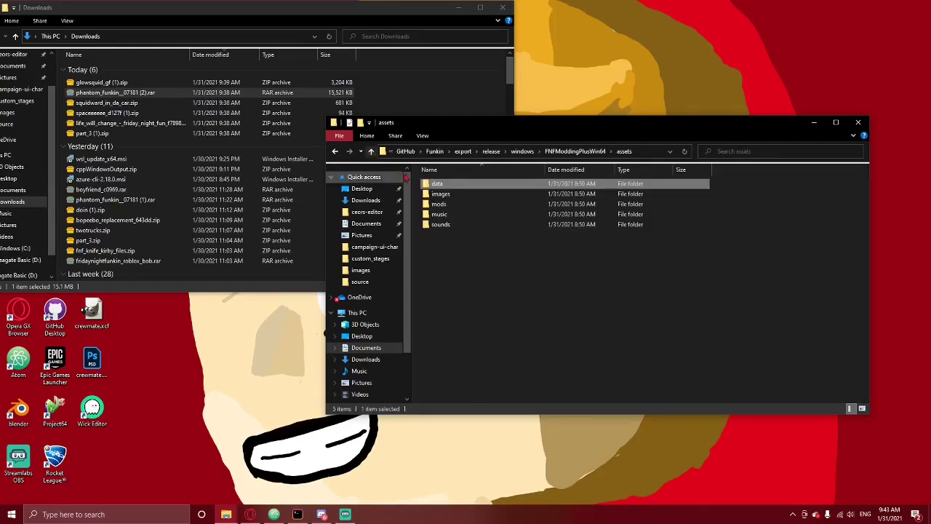
double_click(445, 194)
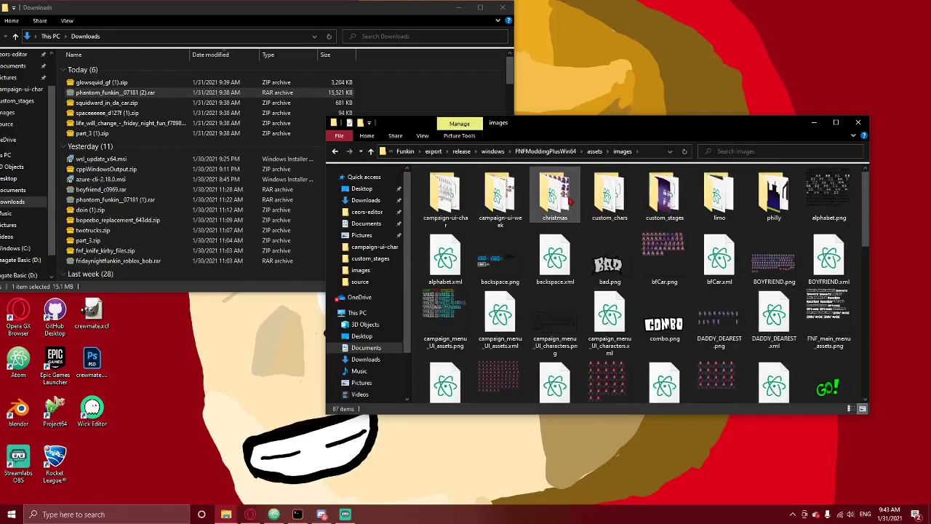
double_click(608, 195)
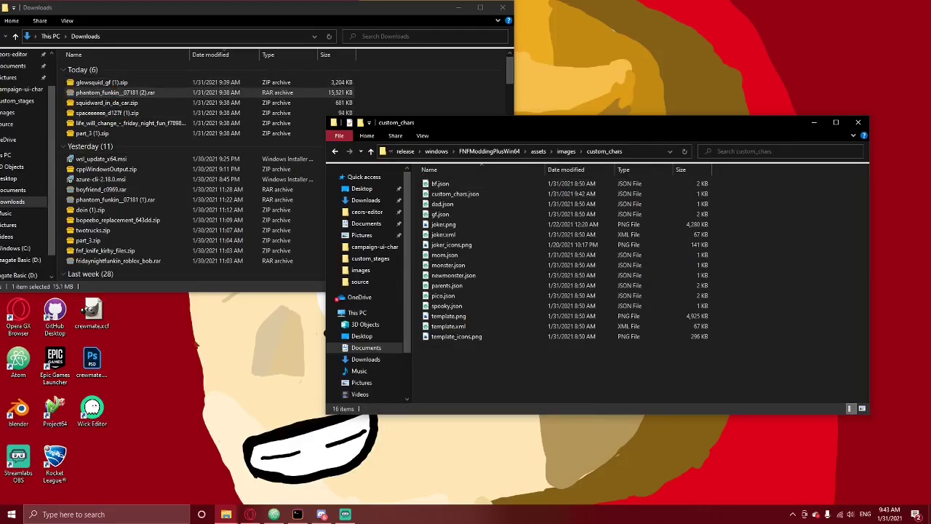
Switch to the browser and look at the Glowsquid GF Mod page on GameBanana
left_click(251, 515)
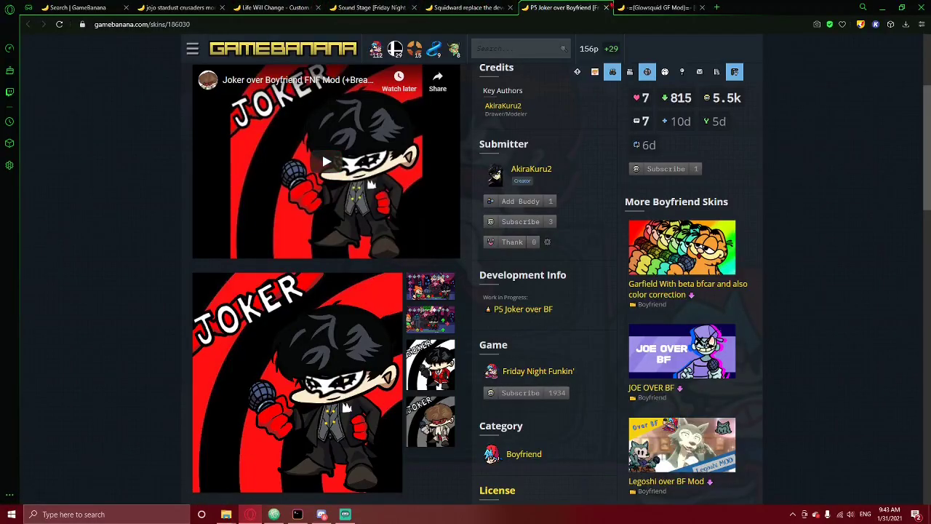
left_click(654, 7)
scroll(801, 290, "down", 1)
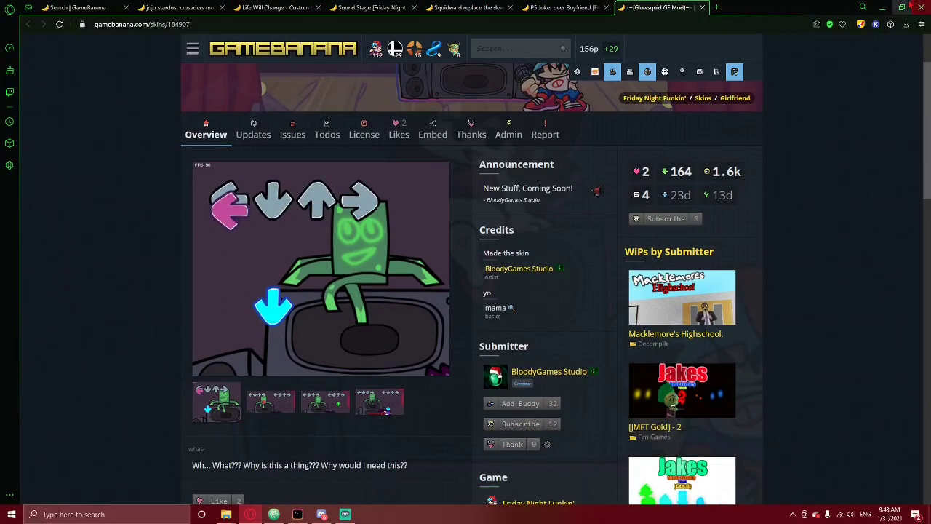
left_click(881, 8)
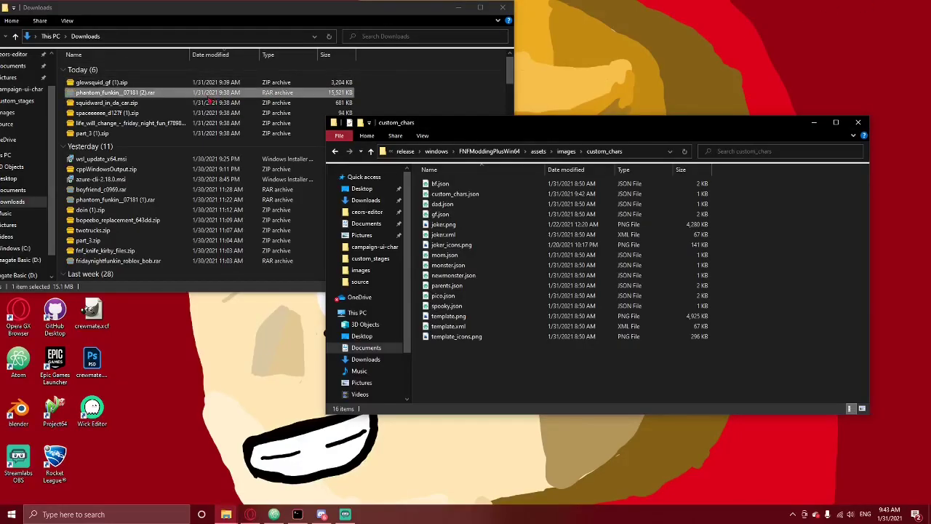
Open glowsquid_gf (1).zip and extract GF_assets.png and GF_assets.xml from its images folder into custom_chars
left_click(178, 83)
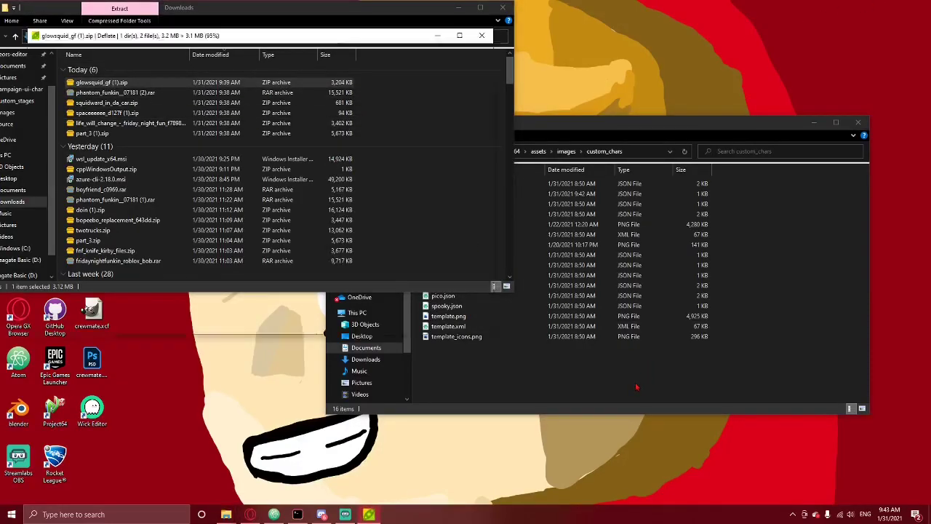
double_click(148, 129)
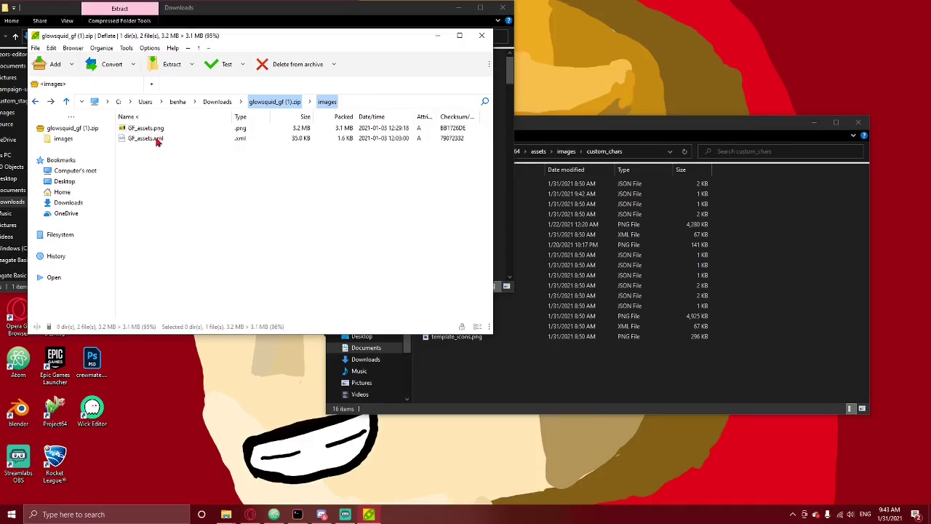
left_click_drag(154, 152, 152, 131)
left_click_drag(531, 393, 534, 390)
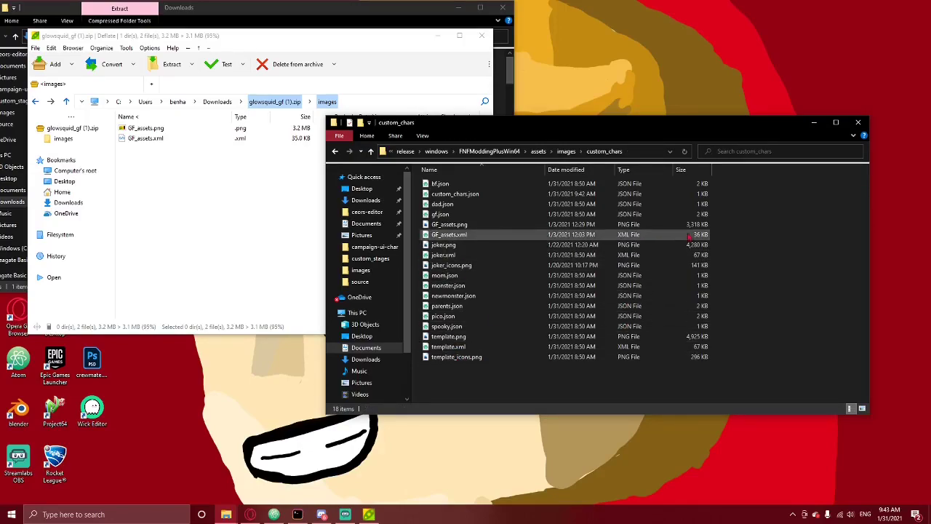
Rename GF_assets.png and GF_assets.xml in custom_chars together to glowsquid
left_click_drag(722, 242, 657, 227)
right_click(656, 227)
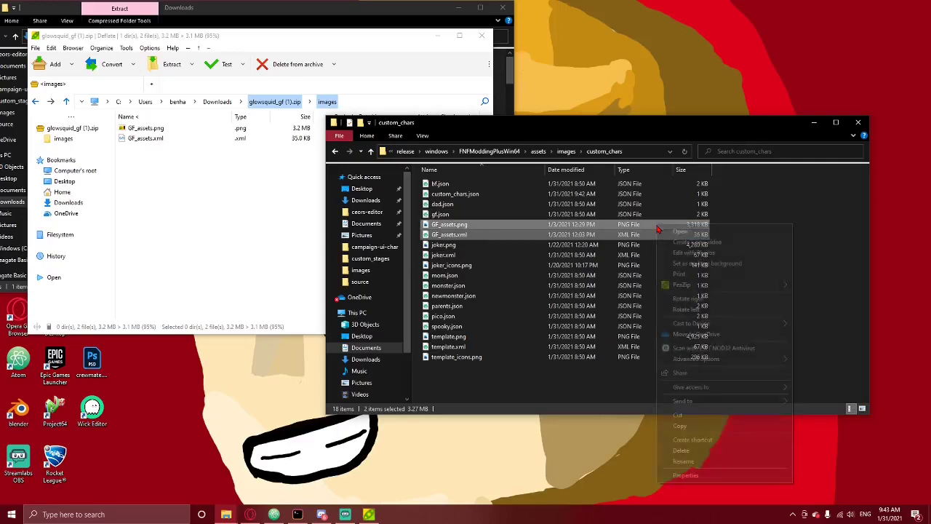
left_click(677, 466)
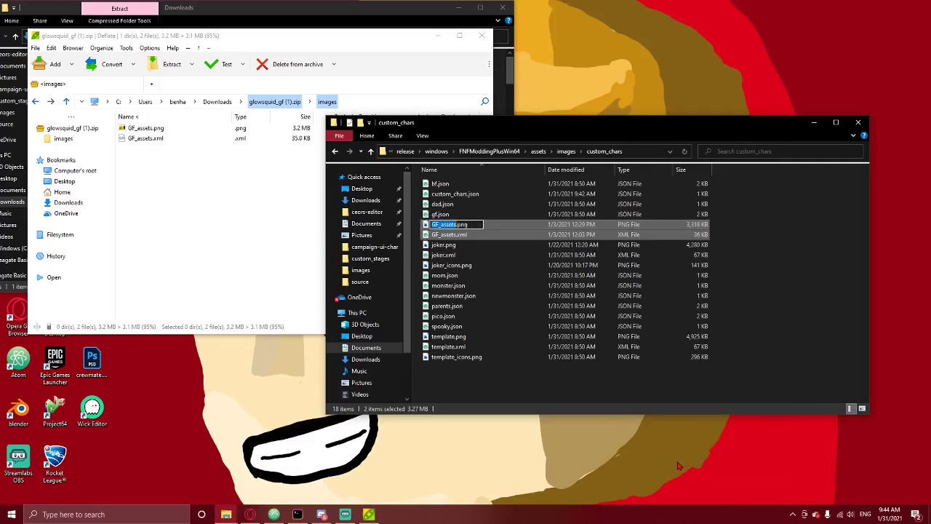
type("glowsquid")
key("Return")
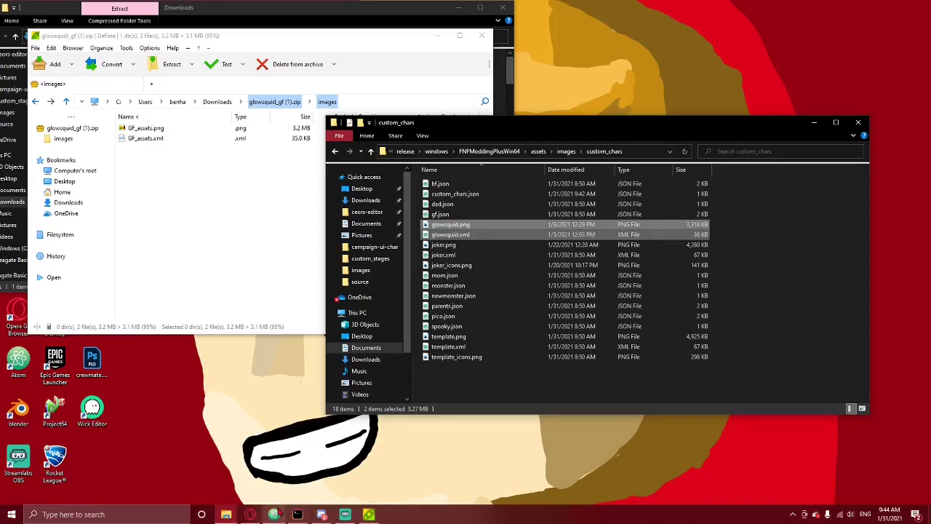
Switch to Atom and add a "glowsquid" entry after joker in custom_chars.json, with "like" set to "gf"
left_click(368, 514)
left_click(259, 183)
key("Return")
type("\"")
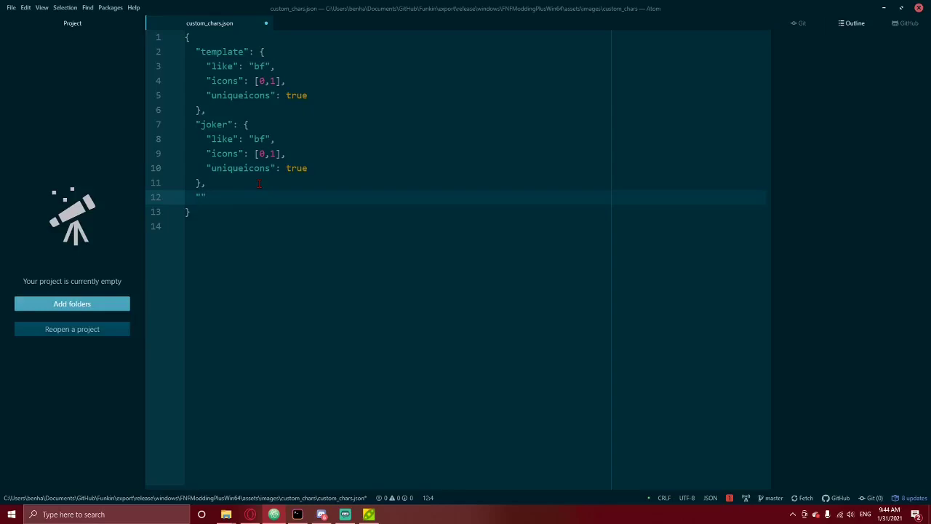
type("glowsquid")
key("Down")
key("Up")
key("End")
type(": {")
key("Return")
type("\"li")
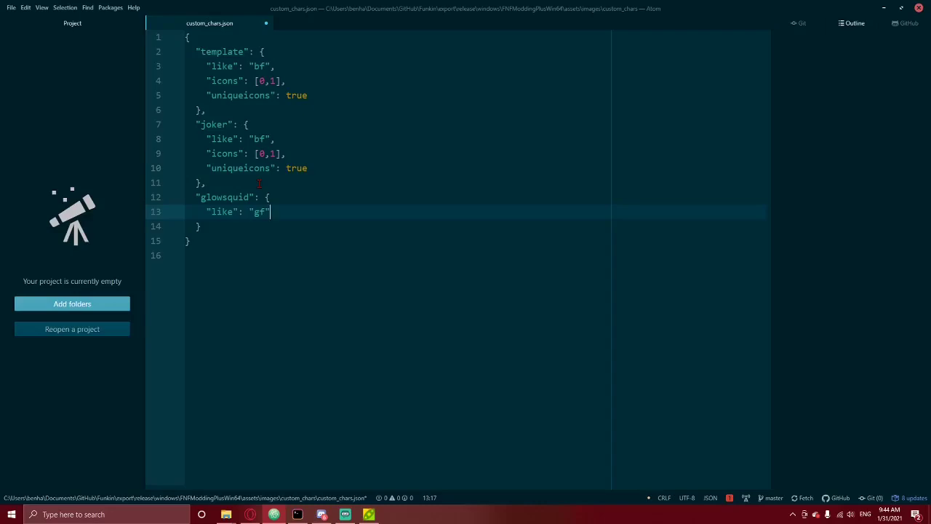
Add "icons": [16,16] as the last property of the glowsquid entry, save custom_chars.json and minimize the editor
key("Return")
type("\"icons\": [16,16")
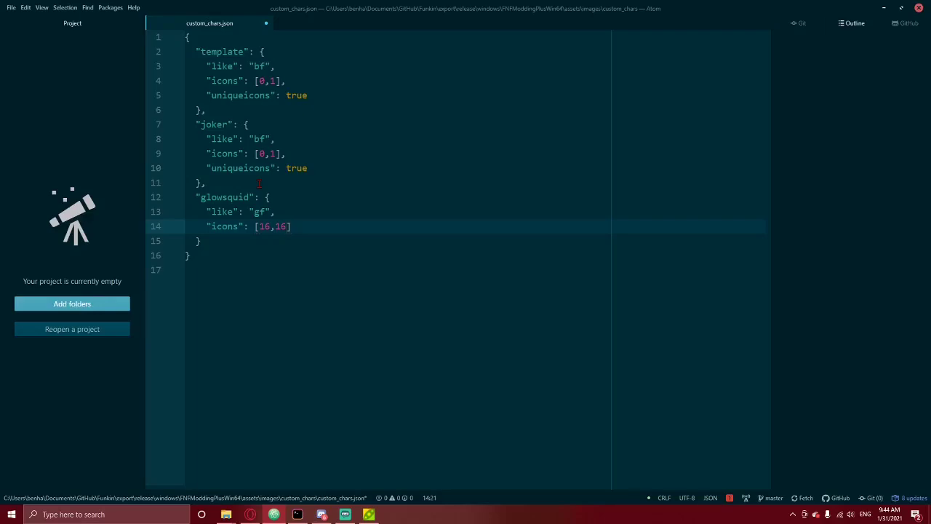
type("],")
key("Return")
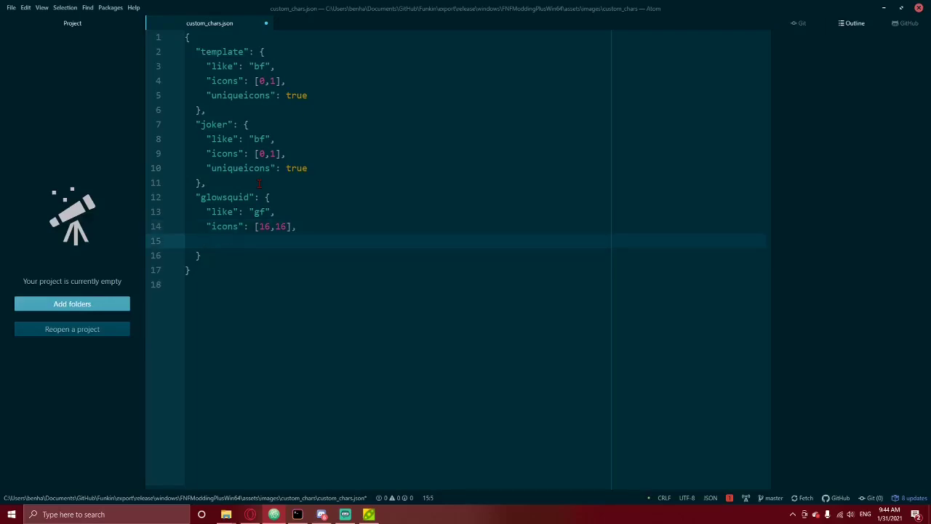
key("BackSpace")
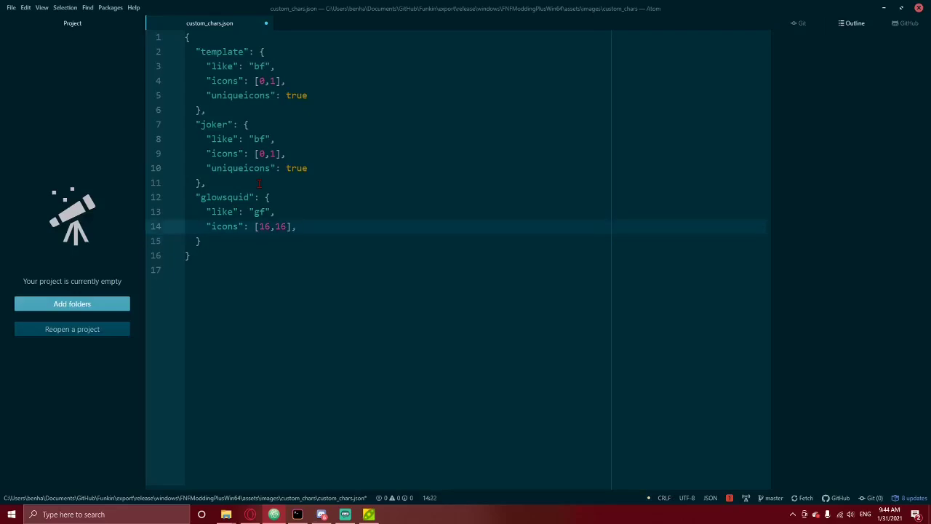
key("ctrl+s")
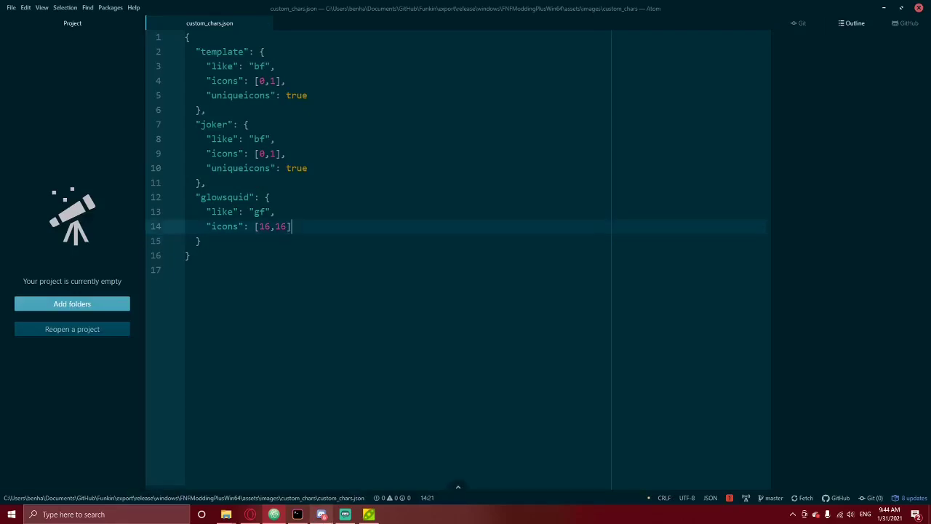
left_click(883, 8)
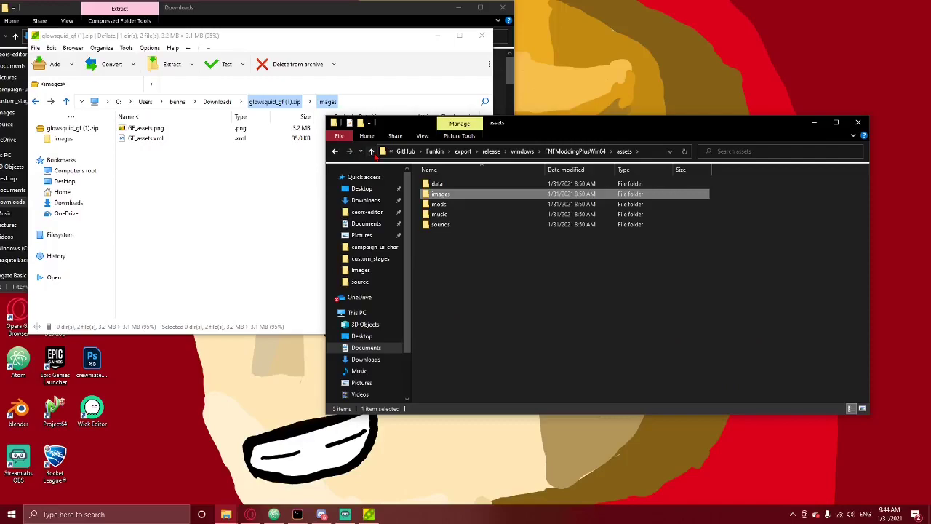
Go up to the FNFModdingPlusWin64 folder, launch Funkin.exe and start Bopeebo from Freeplay
left_click(372, 151)
double_click(489, 214)
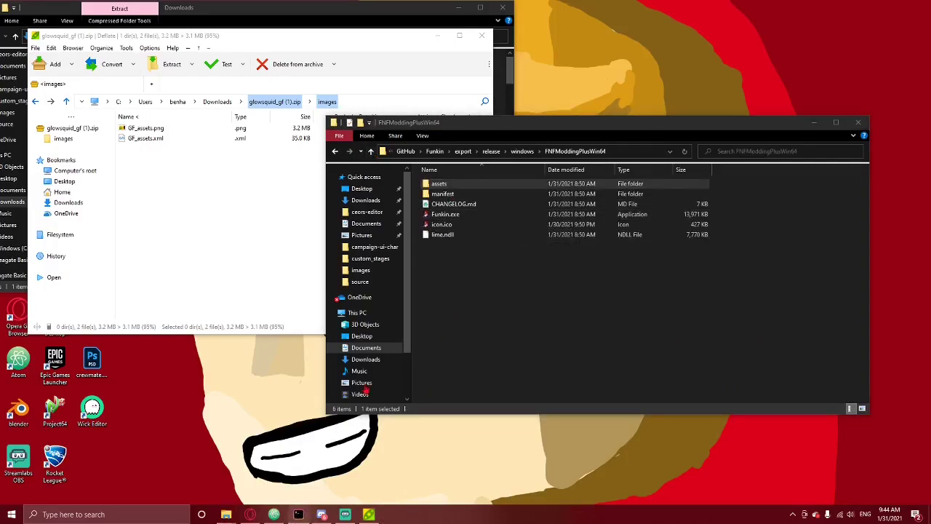
left_click(443, 213)
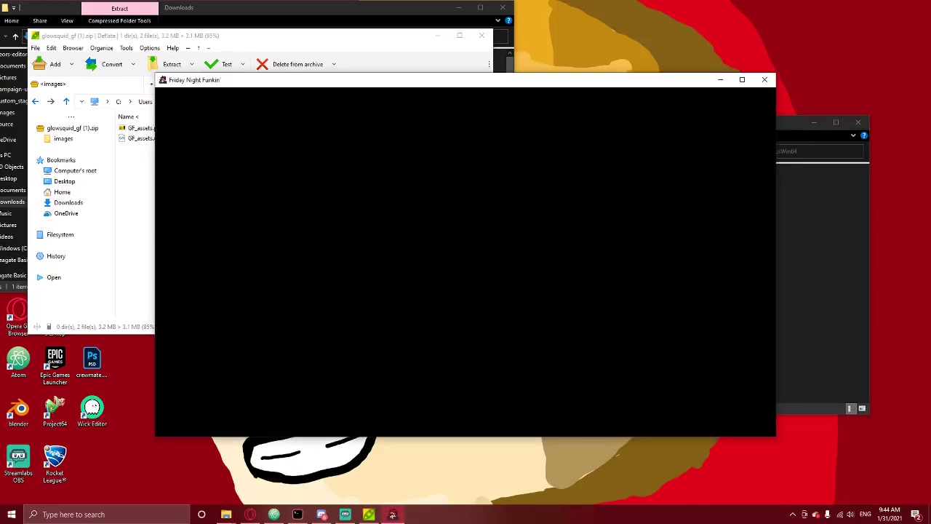
key("Return")
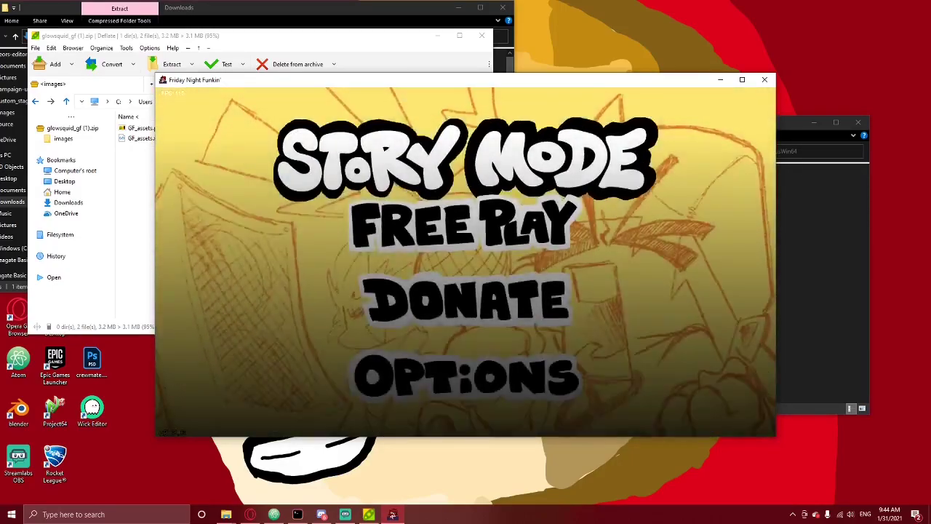
key("Down")
key("Return")
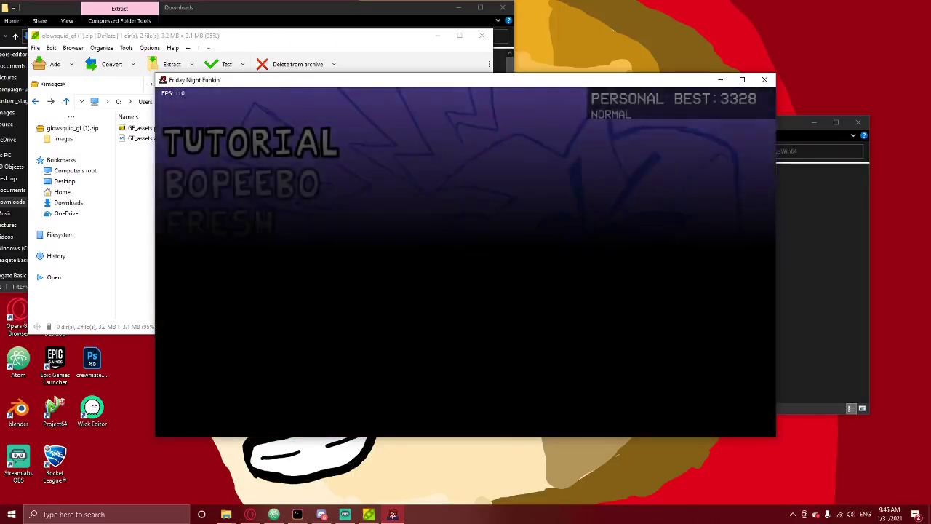
key("Down")
key("Return")
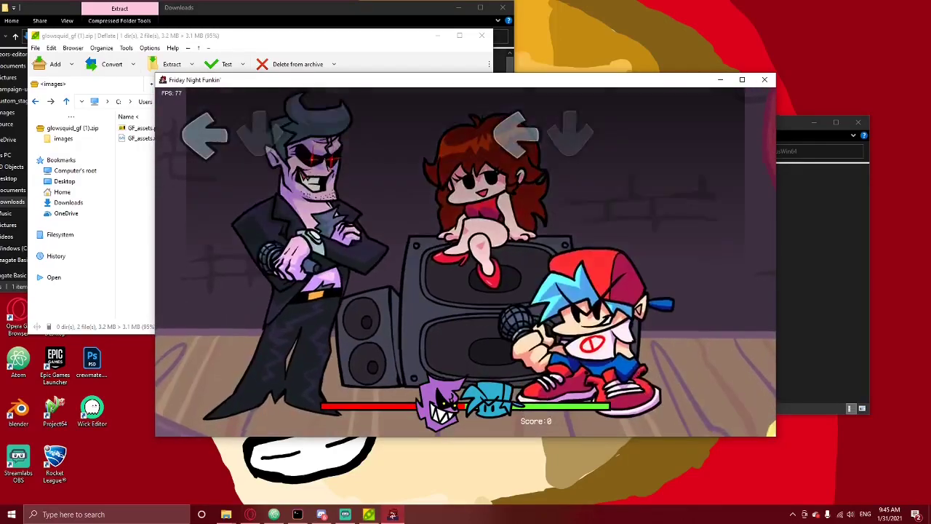
Open the chart editor for Bopeebo and set the song's girlfriend character to glowsquid
key("7")
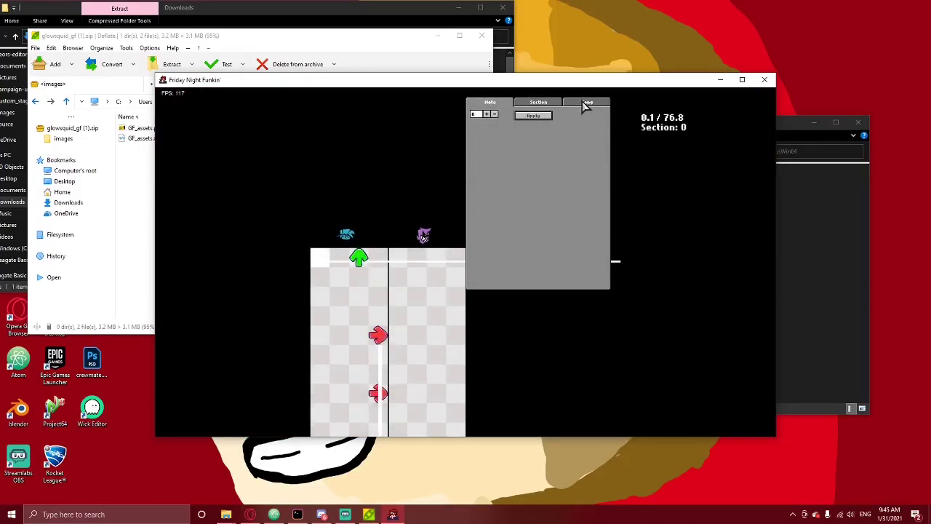
left_click(586, 103)
left_click(523, 188)
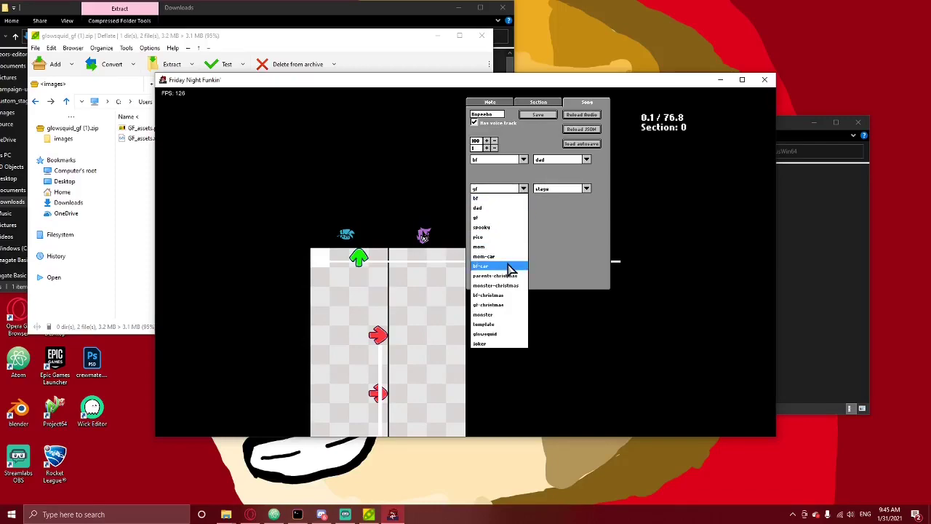
left_click(494, 333)
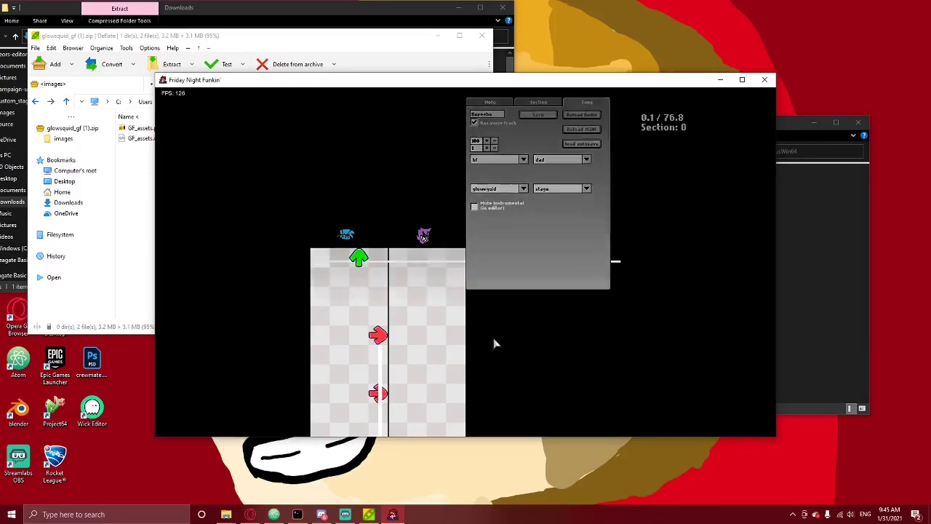
Play Bopeebo from the chart editor to check the glowsquid girlfriend in game, and pause the song
key("Return")
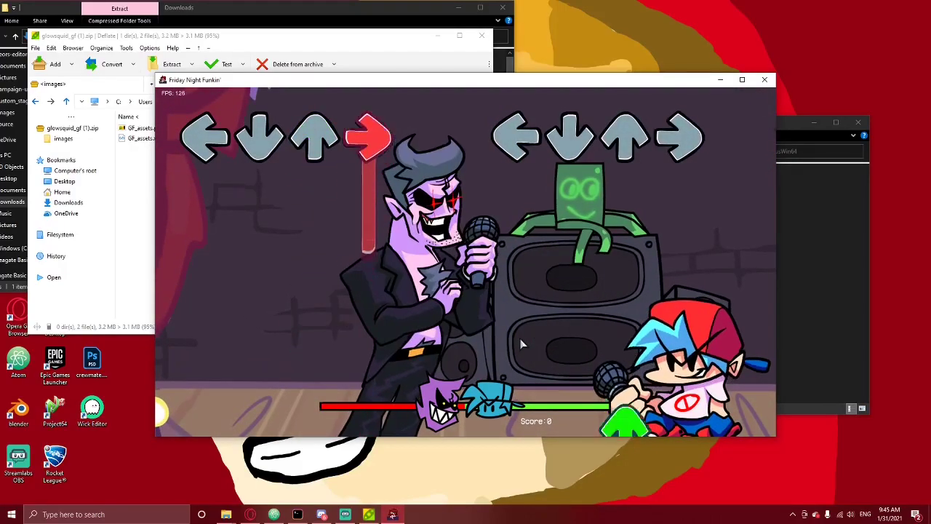
key("Up")
key("Right")
key("Right")
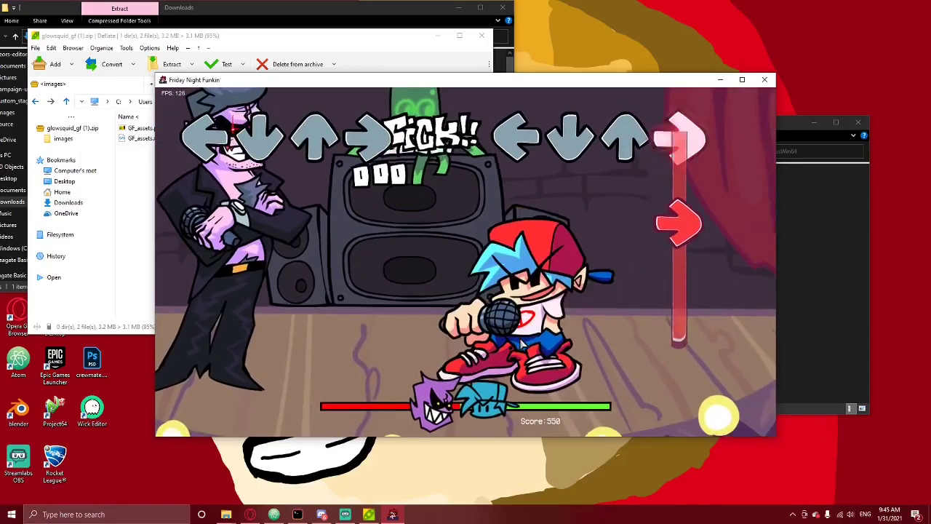
key("Return")
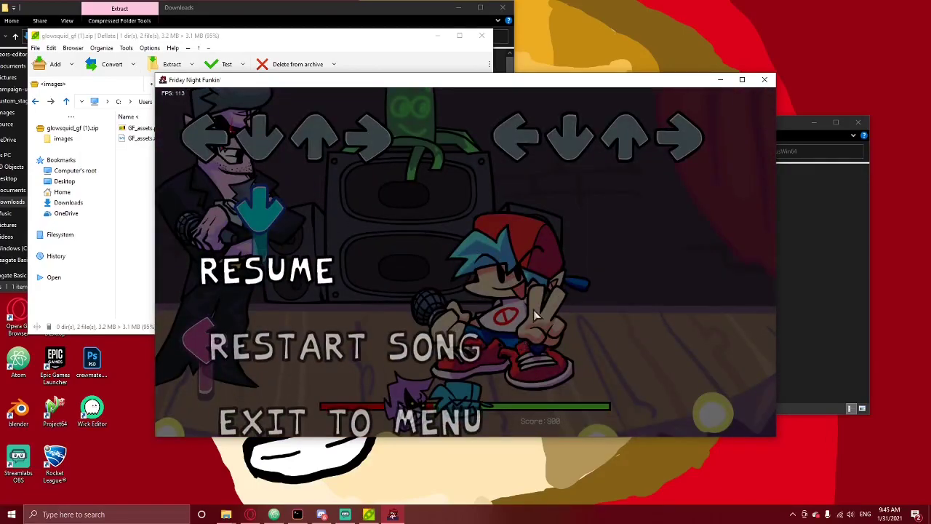
Close the game and the Glowsquid archive window
left_click(764, 79)
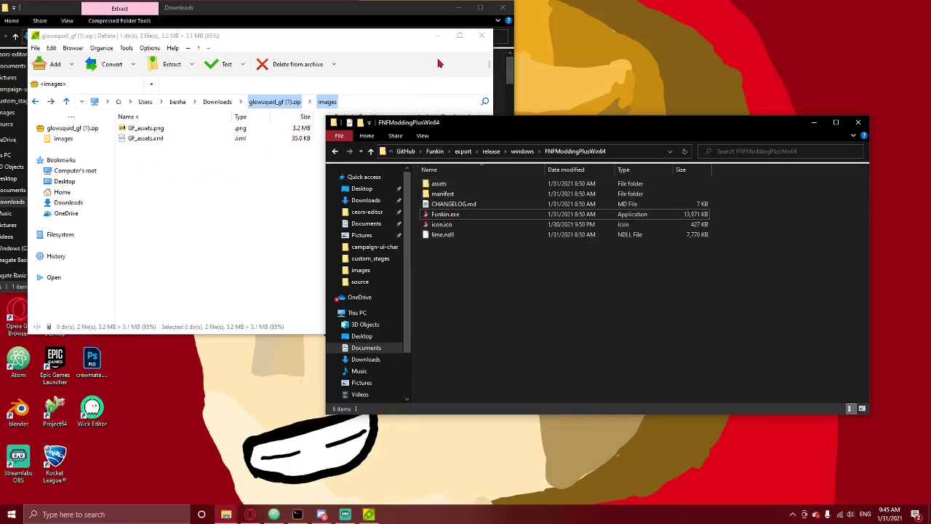
left_click(480, 35)
left_click(481, 35)
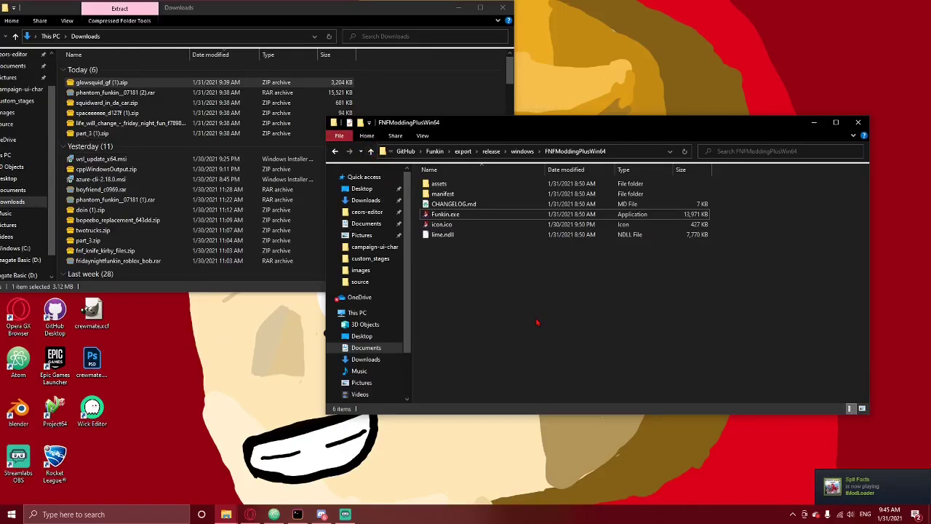
Open the custom_stages folder inside assets/images and look through its template stage files
double_click(438, 184)
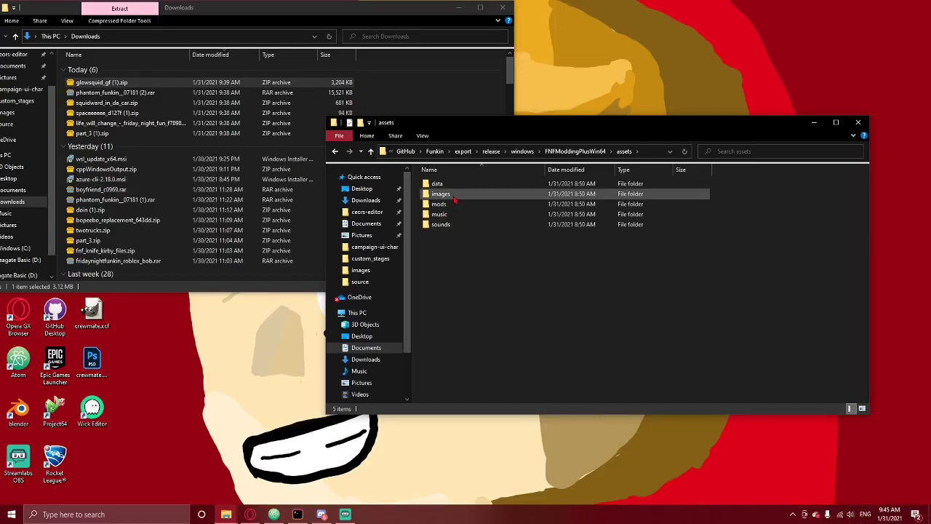
double_click(441, 194)
double_click(663, 195)
scroll(727, 328, "down", 3)
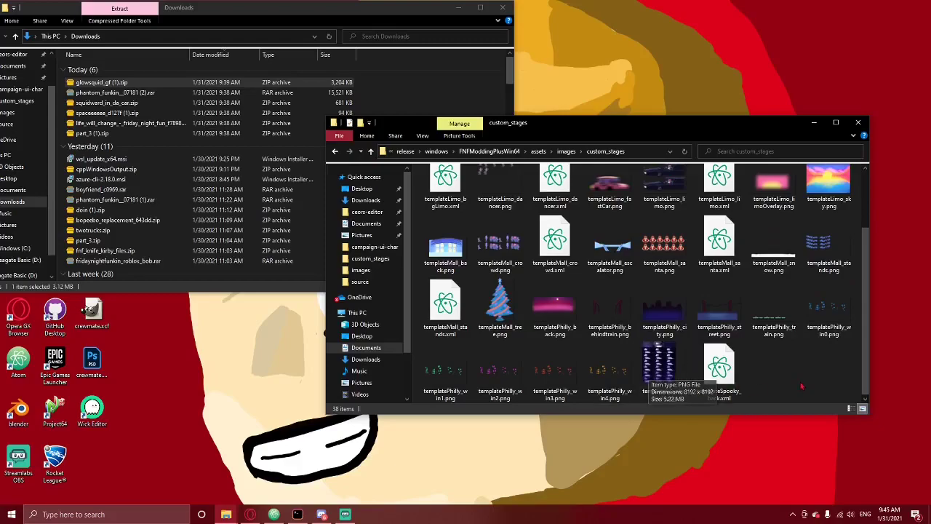
scroll(798, 383, "up", 1)
scroll(795, 381, "down", 1)
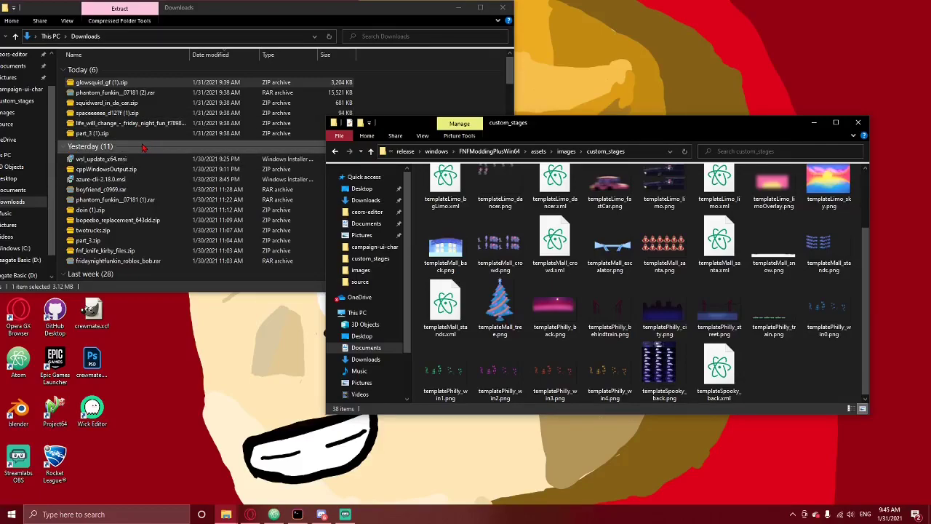
Open spaceeeeee_d127f (1).zip and extract stageback.png, stagecurtains.png and stagefront.png from its SPACE folder into custom_stages
left_click(102, 115)
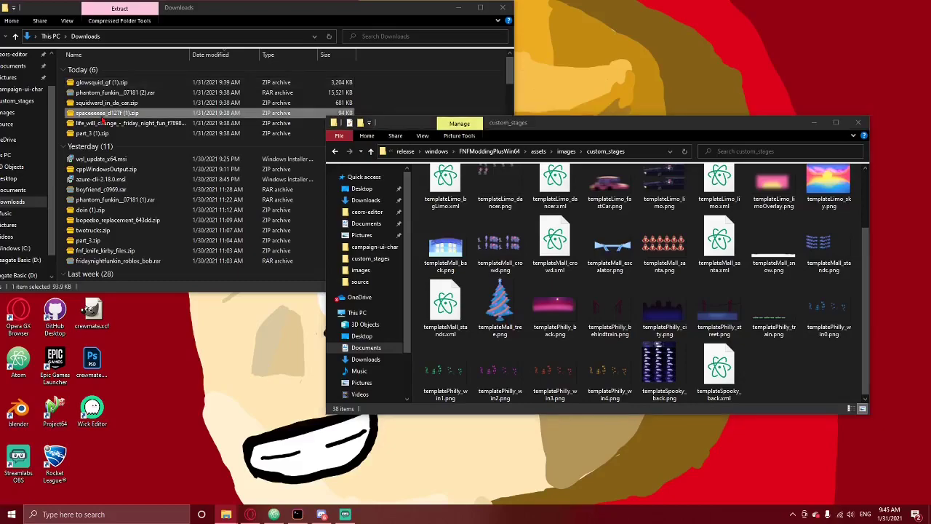
double_click(109, 115)
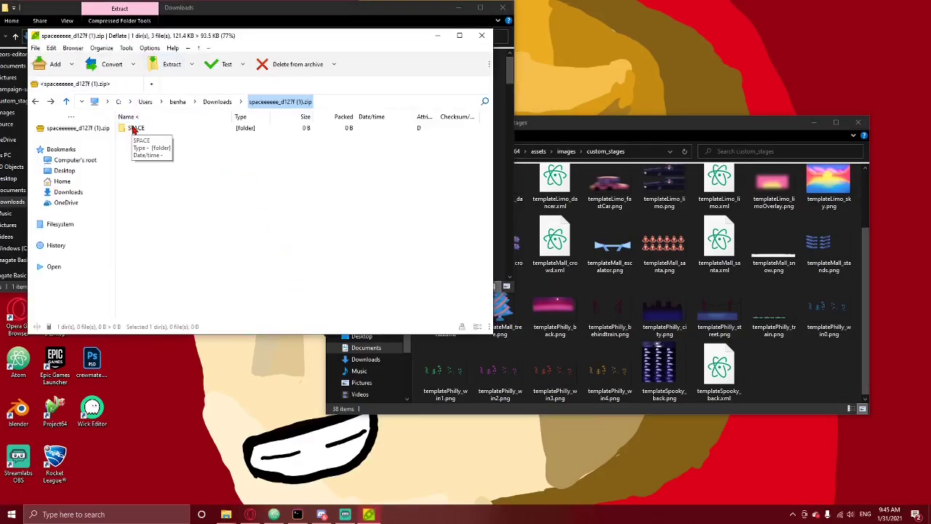
double_click(135, 128)
left_click_drag(170, 202, 150, 123)
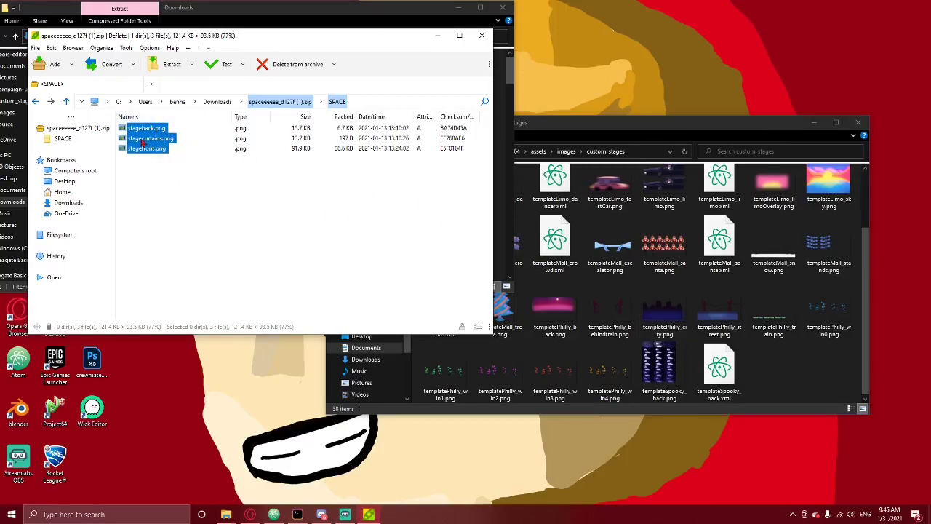
left_click_drag(795, 375, 792, 374)
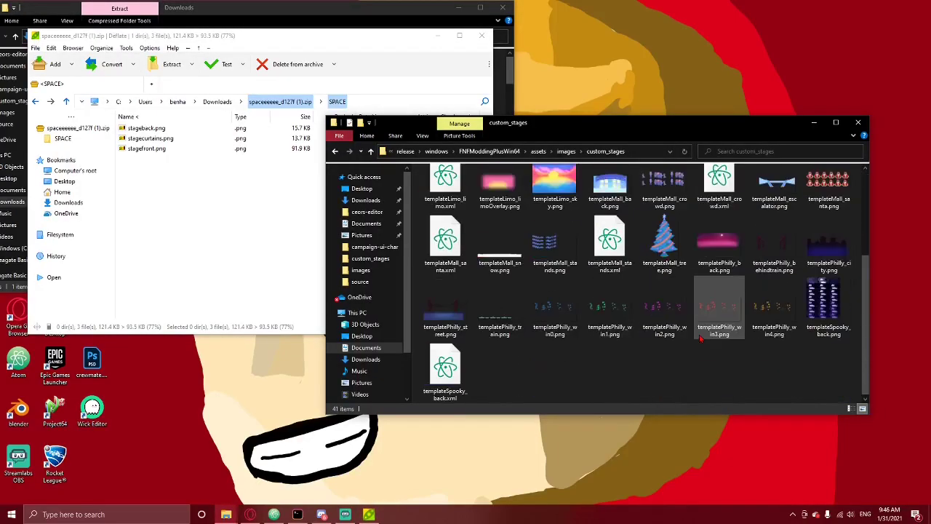
Rename stageback.png in the custom_stages folder as space_back.png
scroll(727, 364, "down", 3)
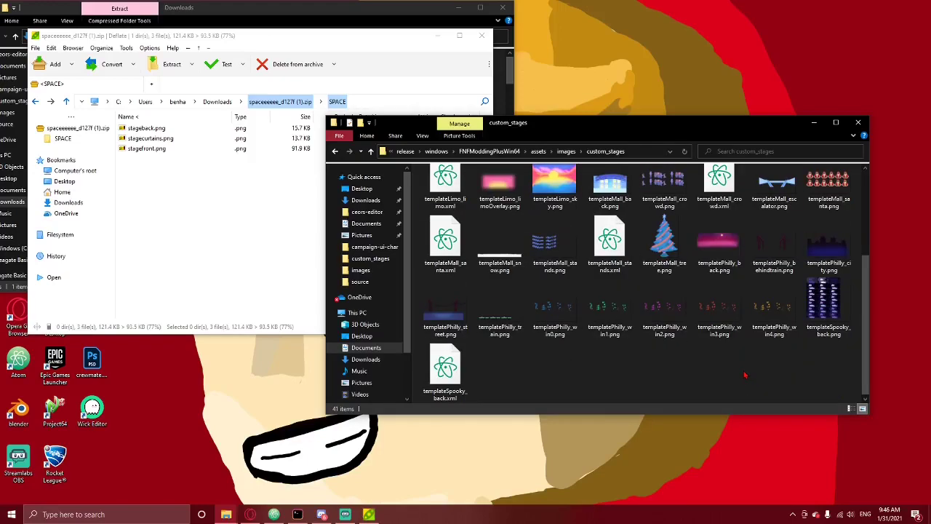
scroll(681, 356, "up", 1)
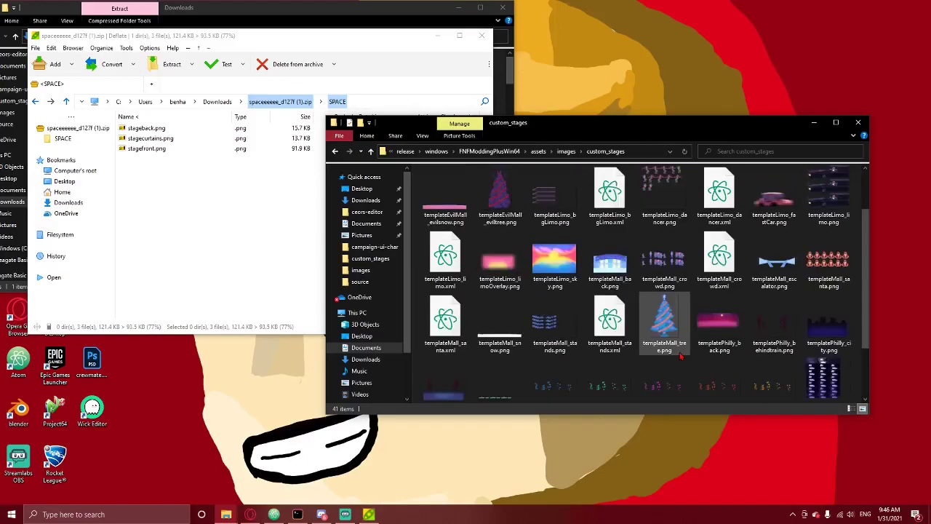
scroll(657, 325, "up", 1)
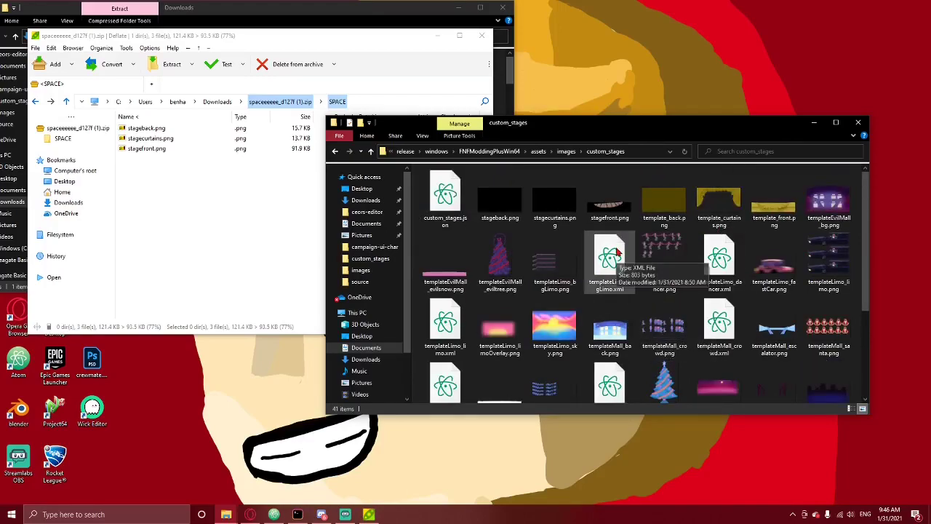
right_click(516, 193)
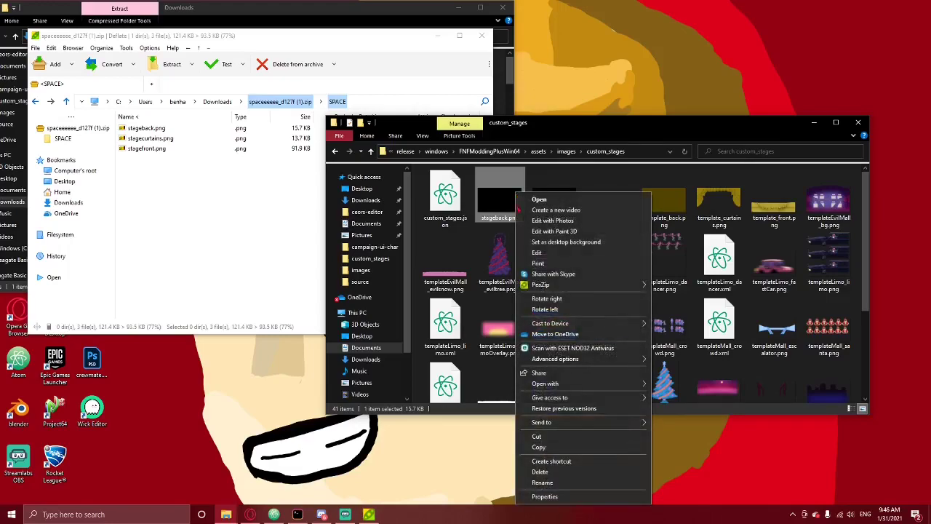
left_click(557, 484)
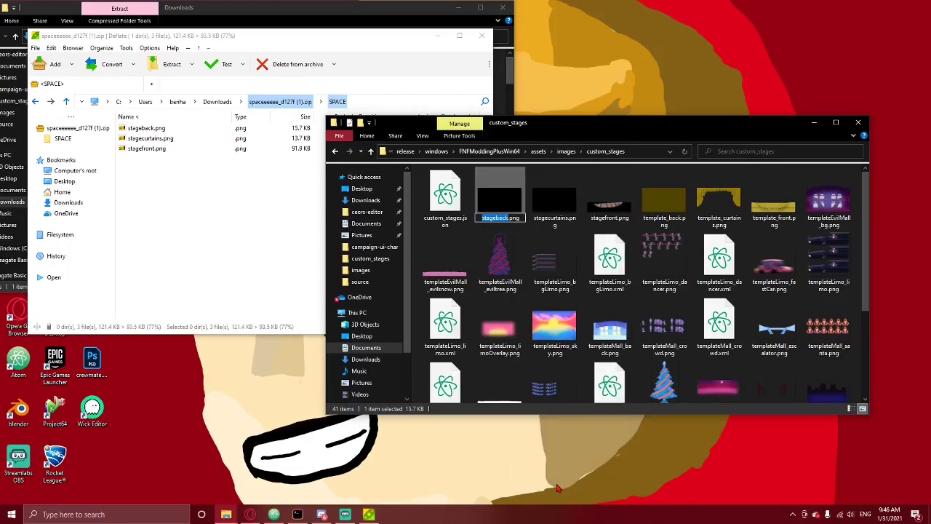
type("space_back")
key("Return")
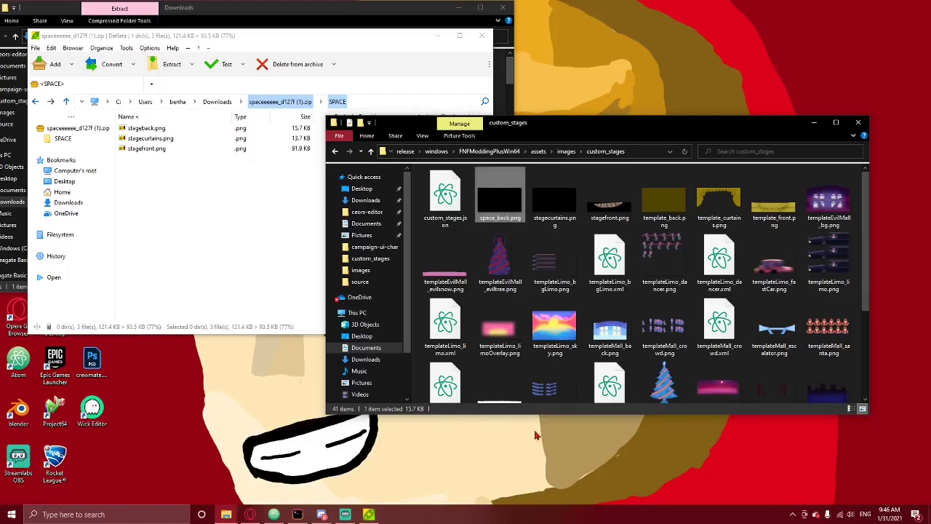
Rename stagecurtains.png in the custom_stages folder as space_curtains.png
right_click(535, 193)
left_click(579, 487)
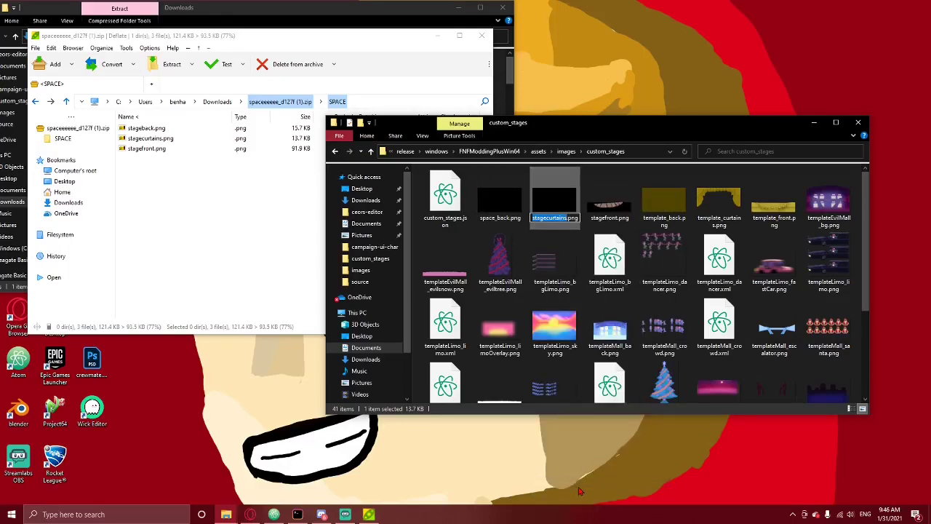
key("Delete")
type("space_")
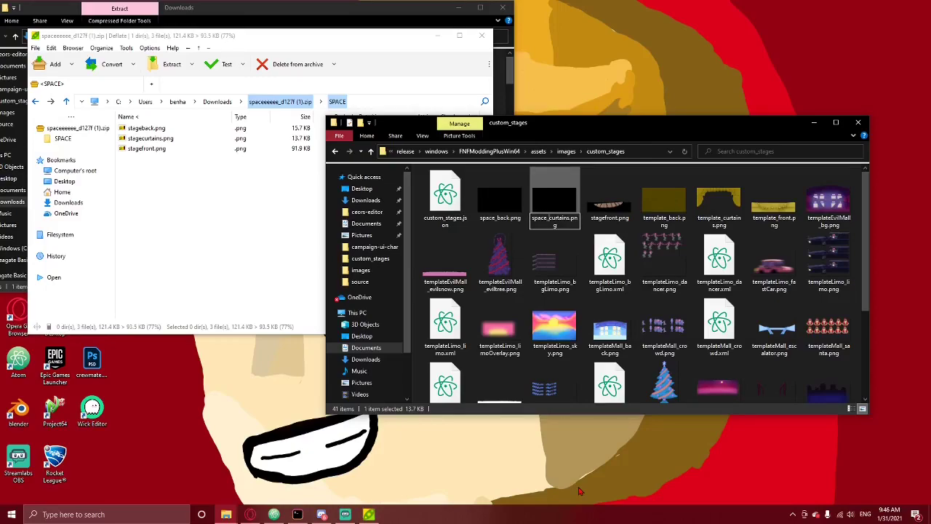
Rename stagefront.png in the custom_stages folder as space_front.png
right_click(610, 204)
right_click(595, 210)
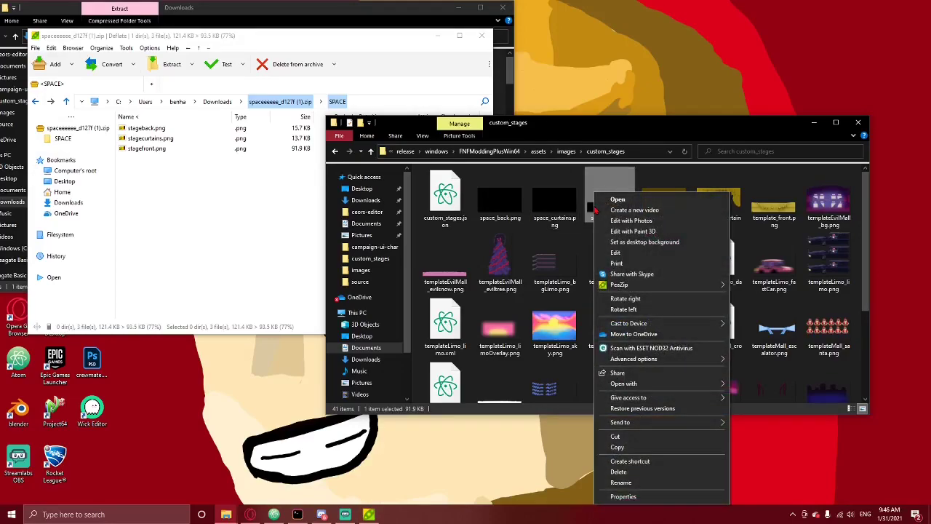
left_click(568, 210)
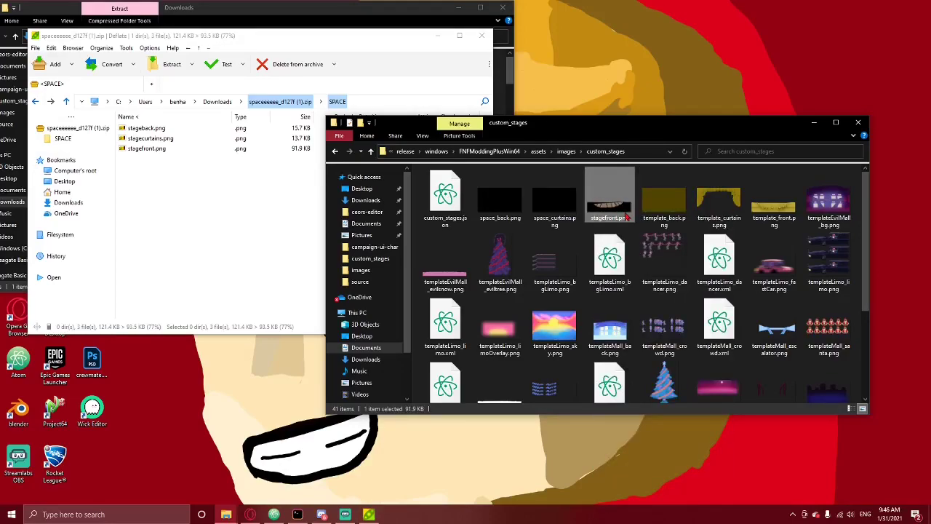
right_click(613, 219)
left_click(643, 489)
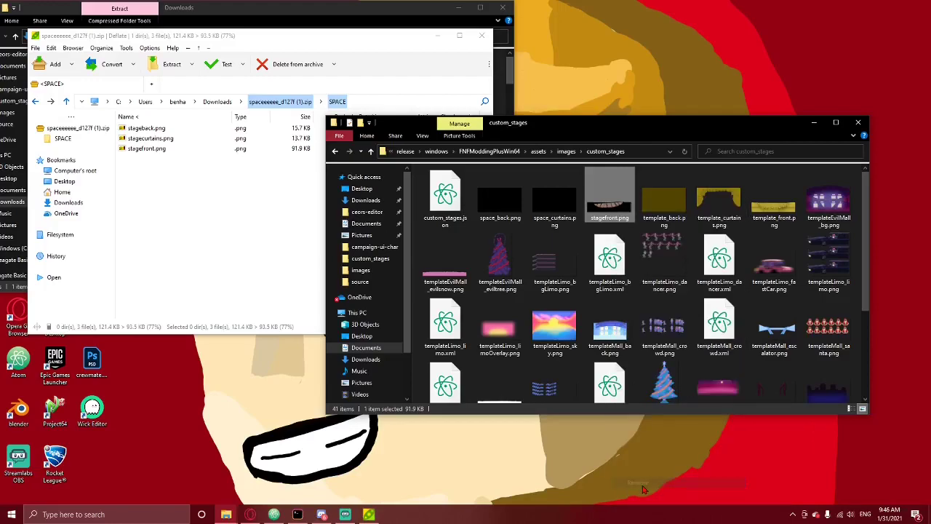
key("Home")
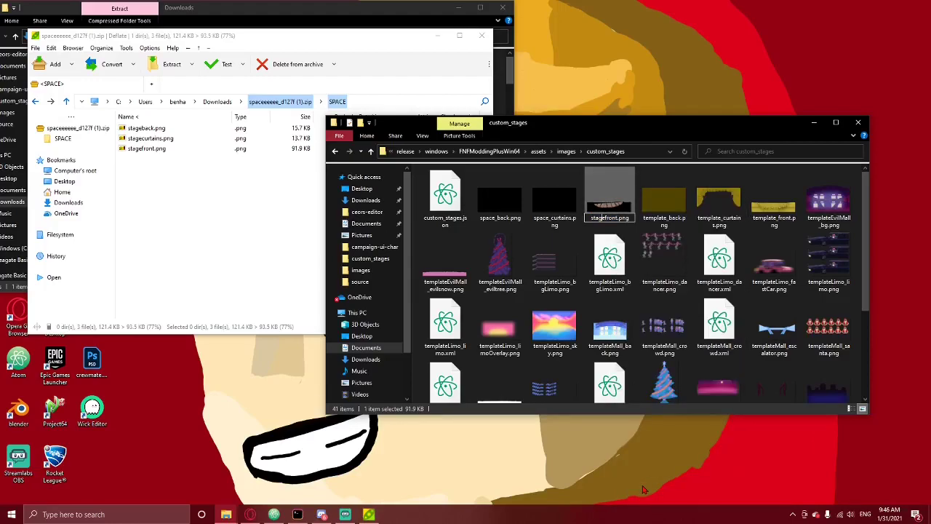
key("BackSpace")
key("BackSpace")
key("BackSpace")
key("BackSpace")
key("BackSpace")
type("space_")
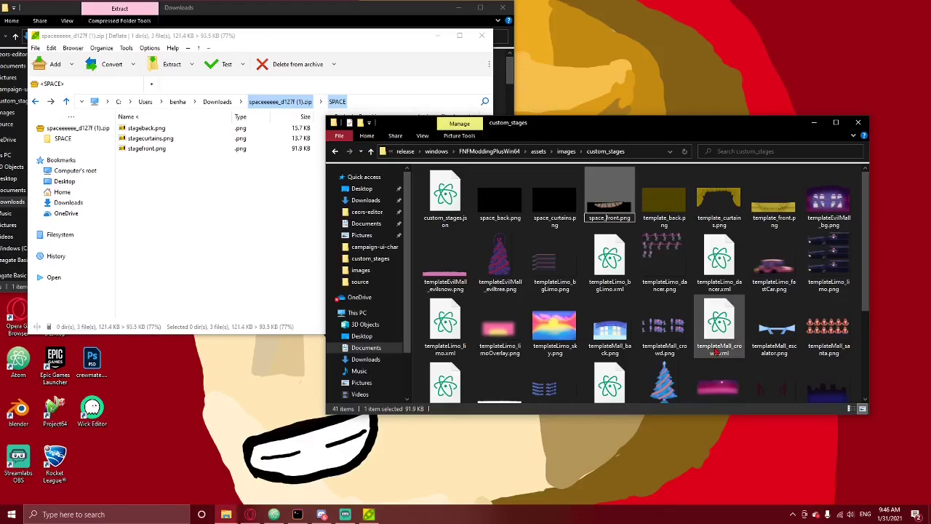
left_click(717, 326)
Open custom_stages.json, add the entry "space": "stage" after templateEvilMall, save the file and minimize the editor
double_click(444, 195)
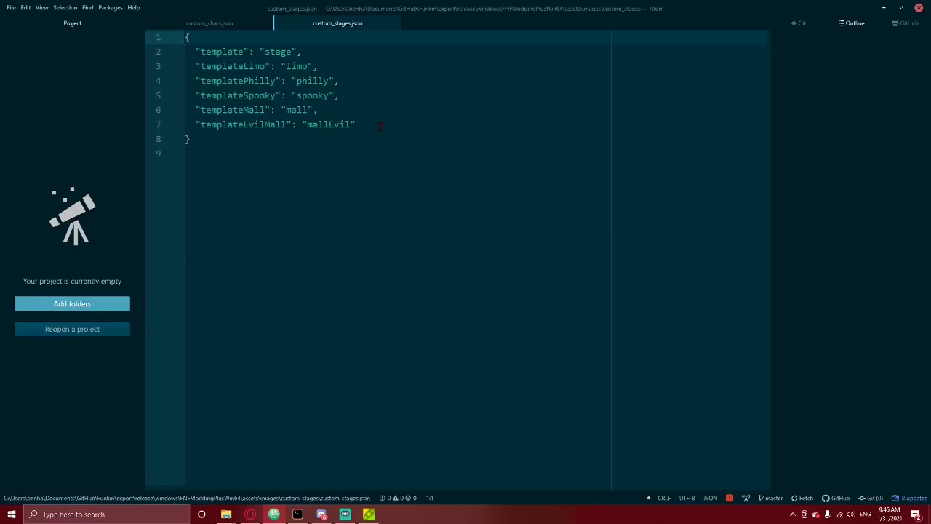
left_click(379, 127)
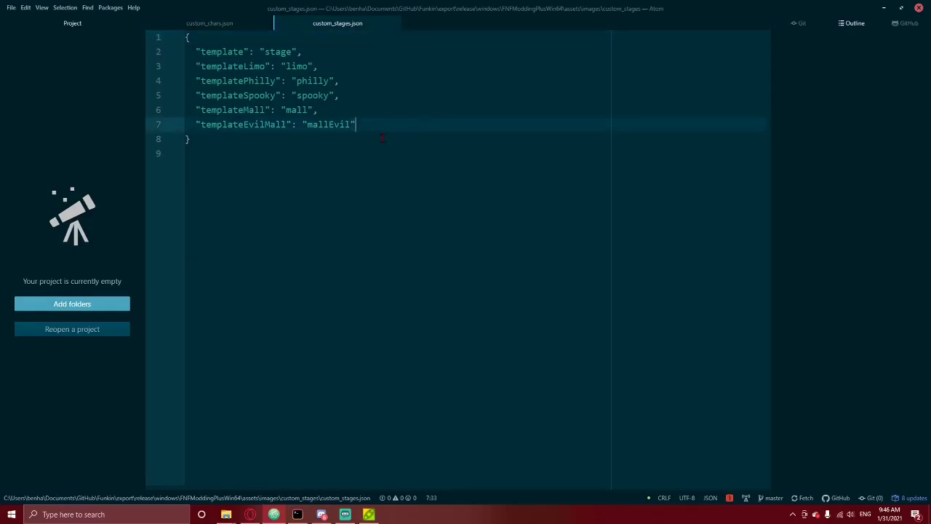
type(",")
key("Return")
type("\"space")
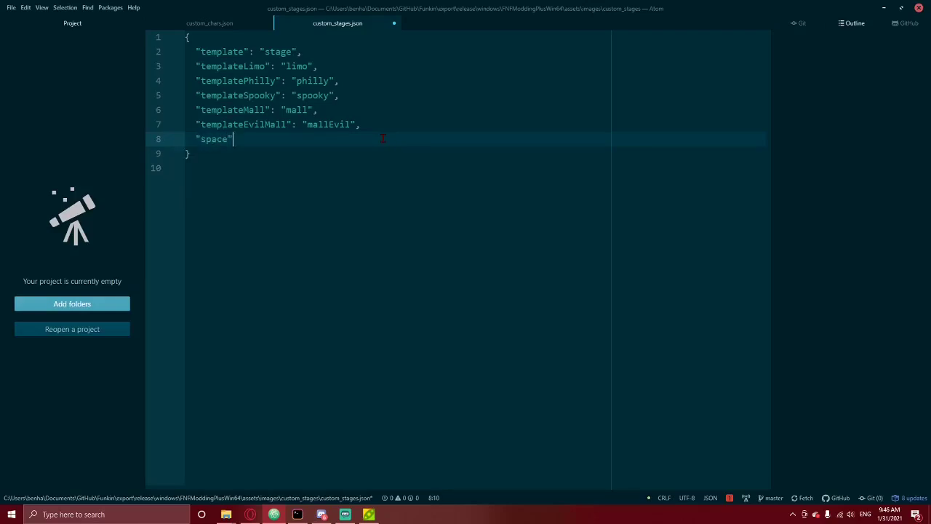
type("\": \"stage")
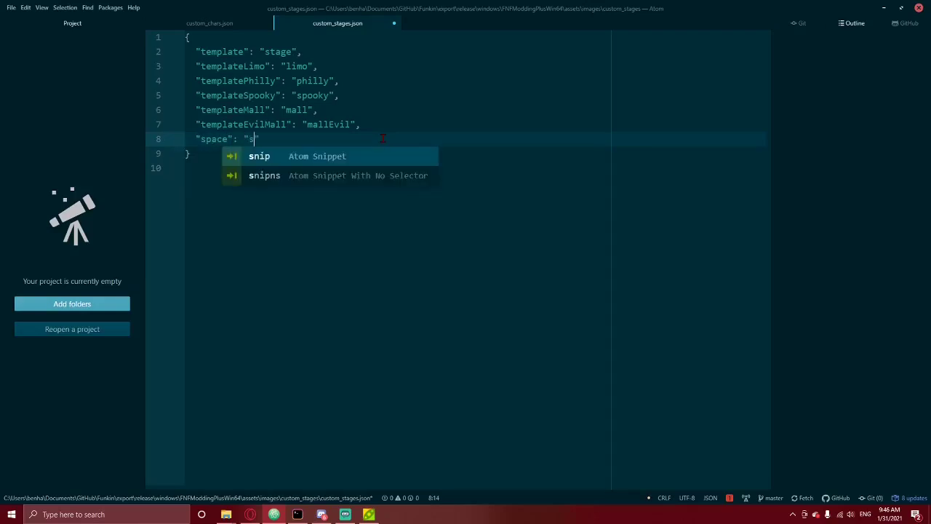
key("ctrl+s")
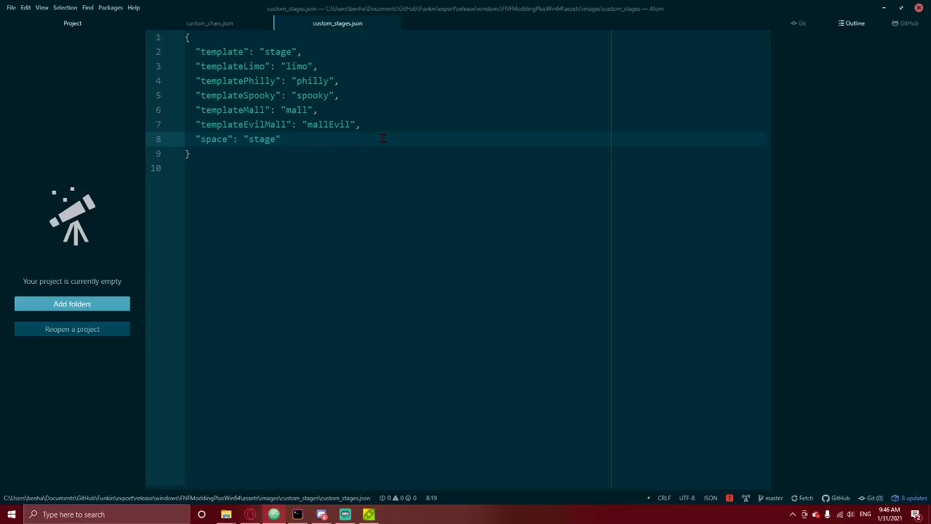
left_click(884, 8)
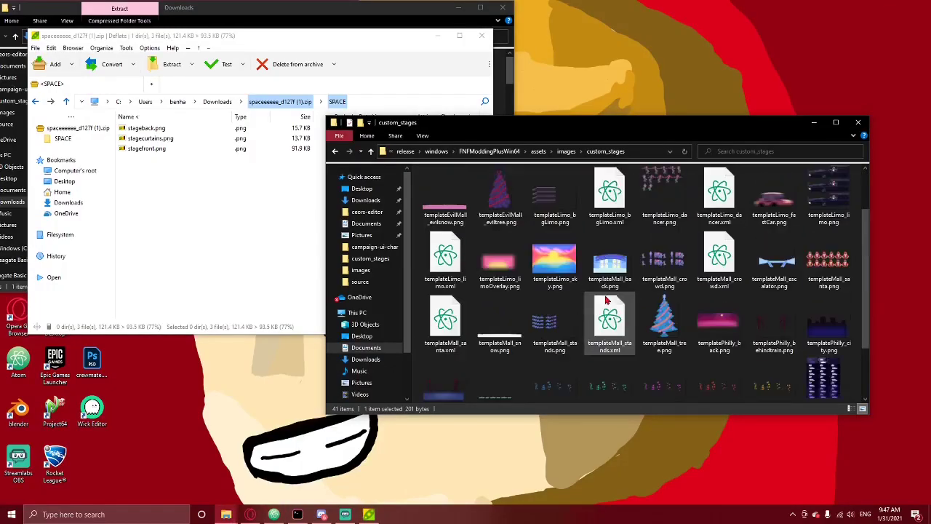
Look at the Stage into SPACE map page on GameBanana in the browser, then return to the file windows
left_click(249, 514)
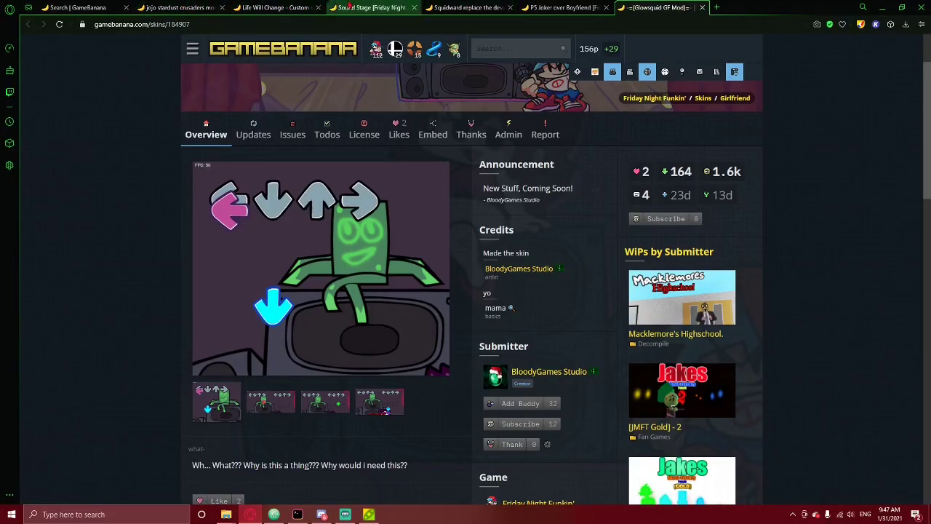
left_click(471, 7)
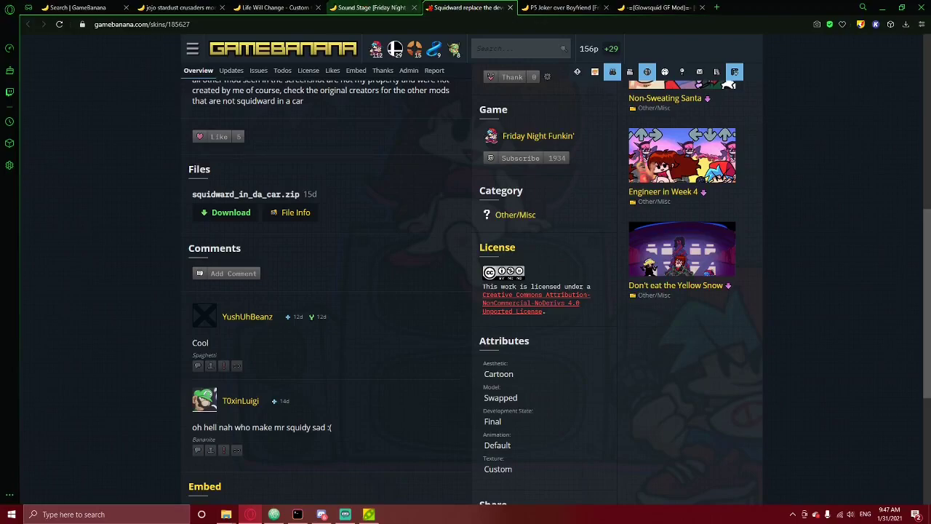
left_click(367, 8)
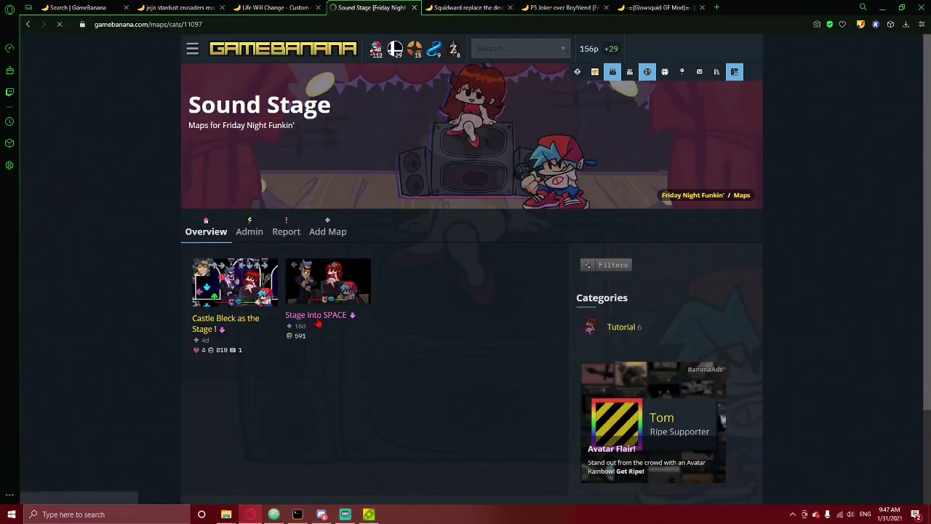
left_click(320, 316)
scroll(378, 389, "down", 1)
scroll(378, 389, "down", 2)
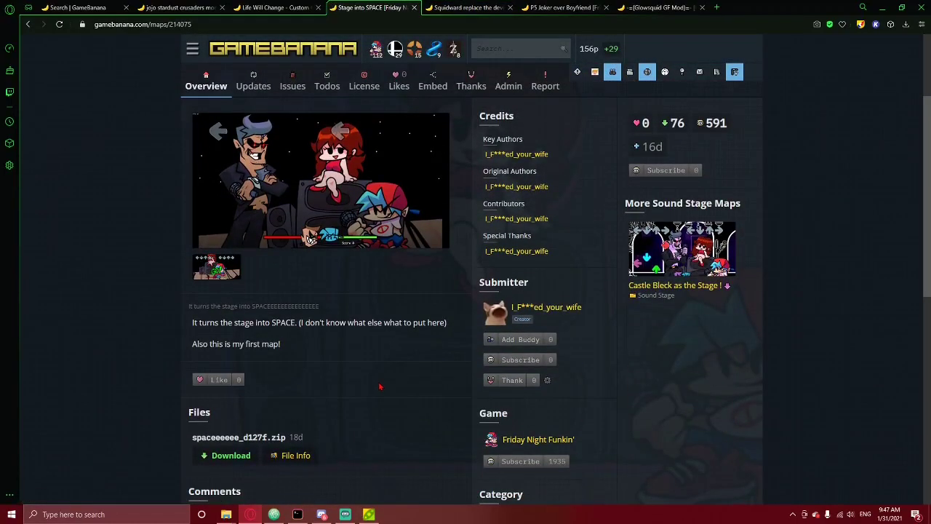
left_click(654, 8)
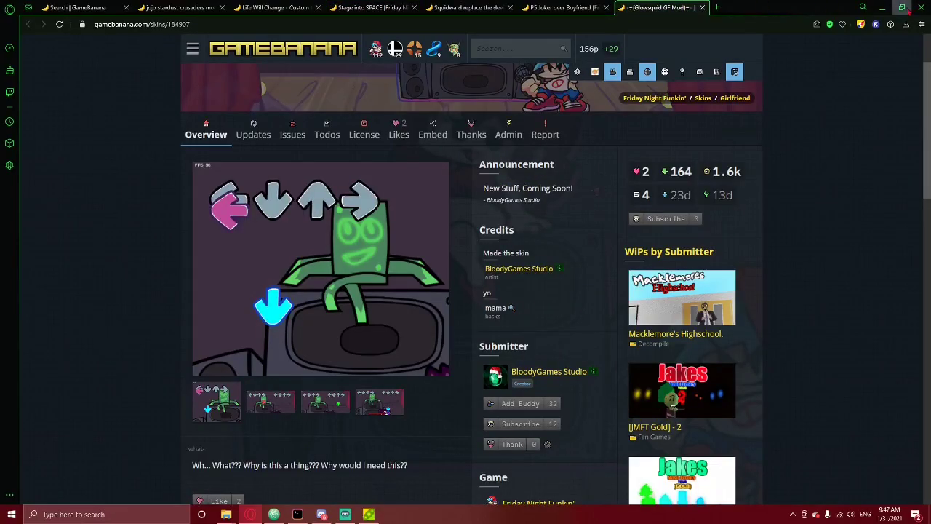
left_click(882, 9)
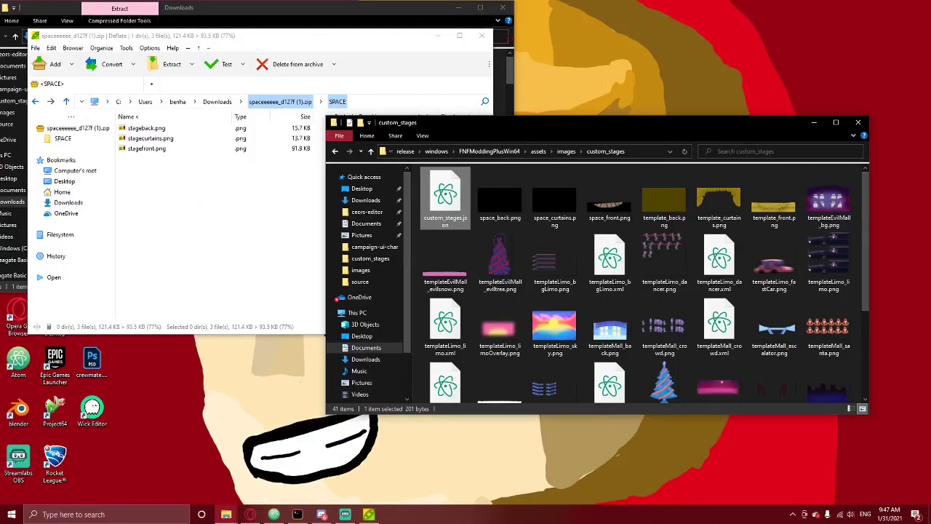
Close the space archive, open squidward_in_da_car.zip and extract limoDrive.png from its assets/images/limo folder into custom_stages
left_click(481, 35)
left_click(192, 104)
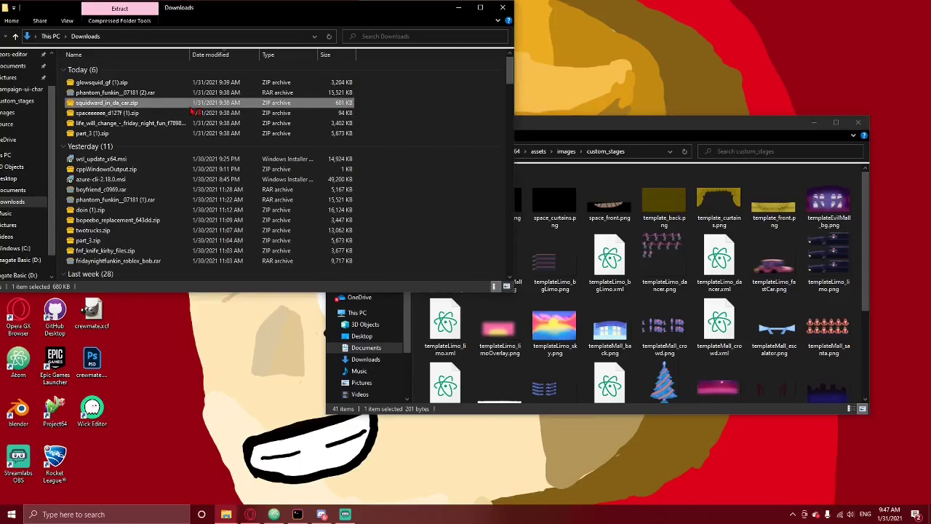
double_click(192, 104)
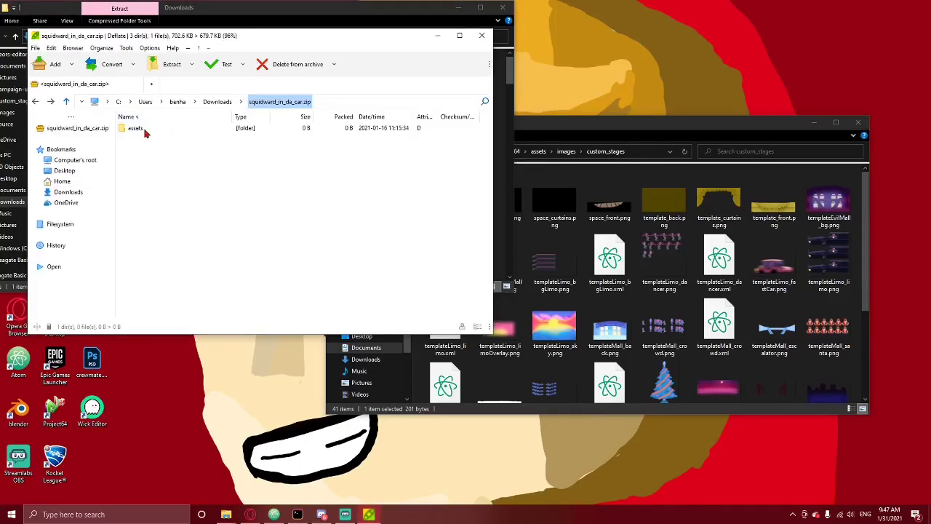
double_click(142, 130)
double_click(144, 133)
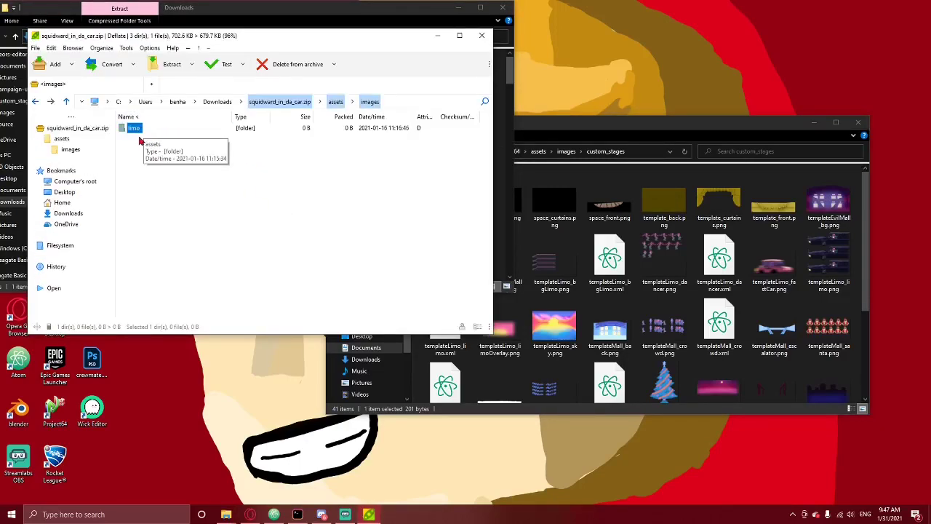
double_click(143, 130)
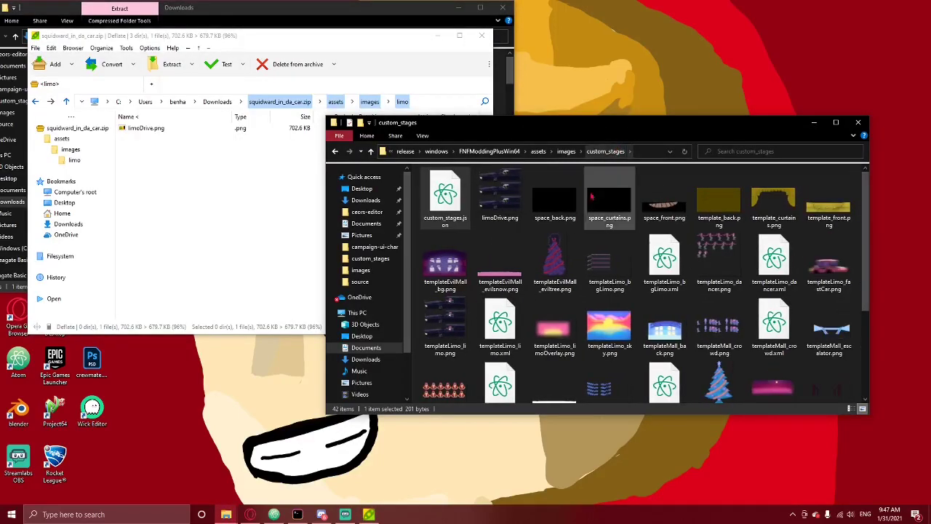
Duplicate all templateLimo files in custom_stages except templateLimo_limo.png: the bgLimo, dancer, fastCar, limo.xml, limoOverlay and sky files
scroll(509, 237, "up", 2)
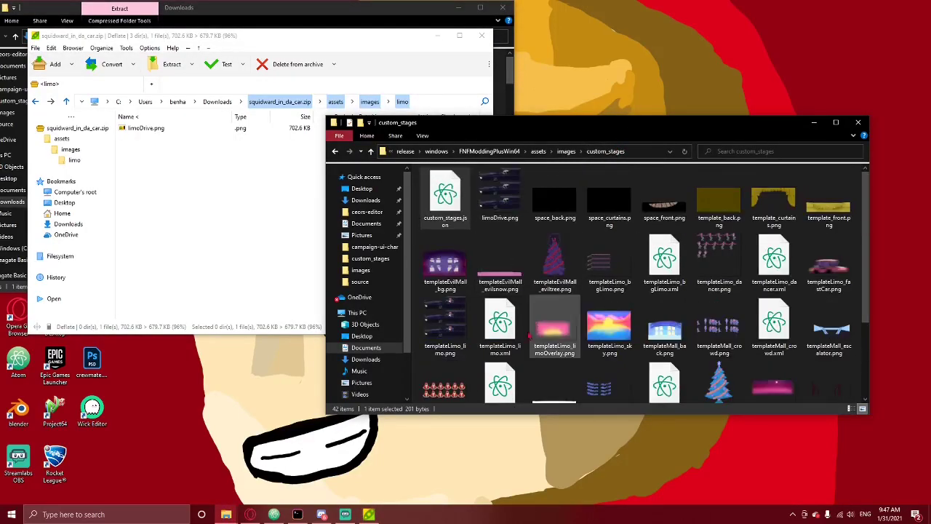
left_click(493, 330)
scroll(553, 327, "down", 1)
scroll(565, 313, "up", 1)
left_click(605, 326, "shift")
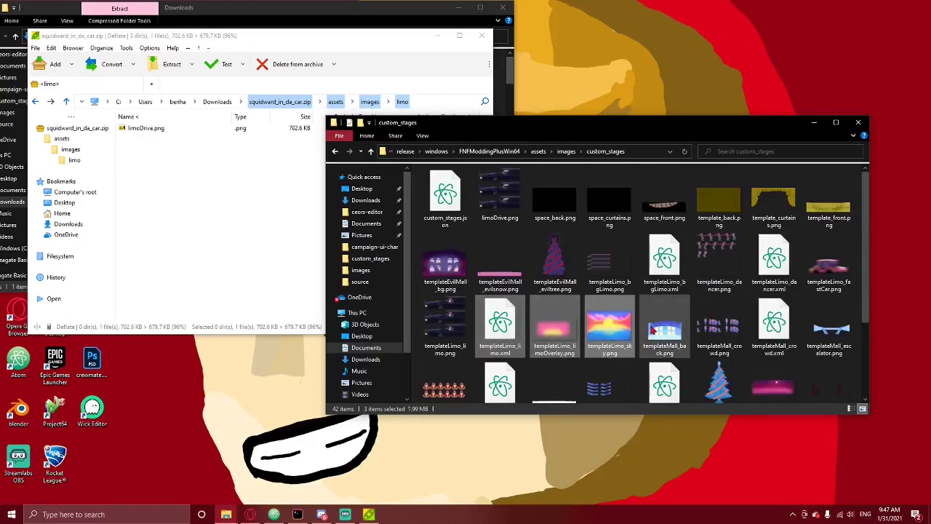
left_click(829, 262, "ctrl")
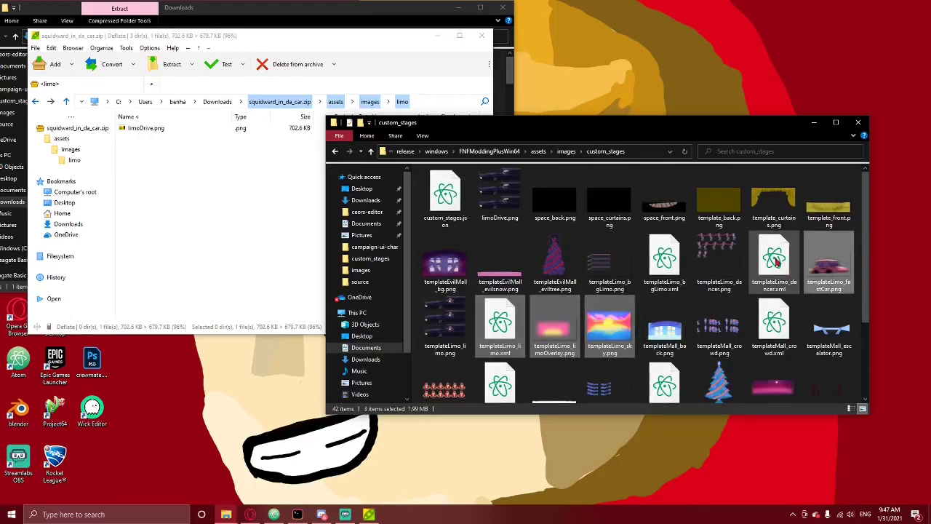
left_click(752, 264, "ctrl")
left_click(719, 262, "ctrl")
left_click(666, 265, "ctrl")
left_click(597, 266, "ctrl")
left_click(598, 266, "ctrl")
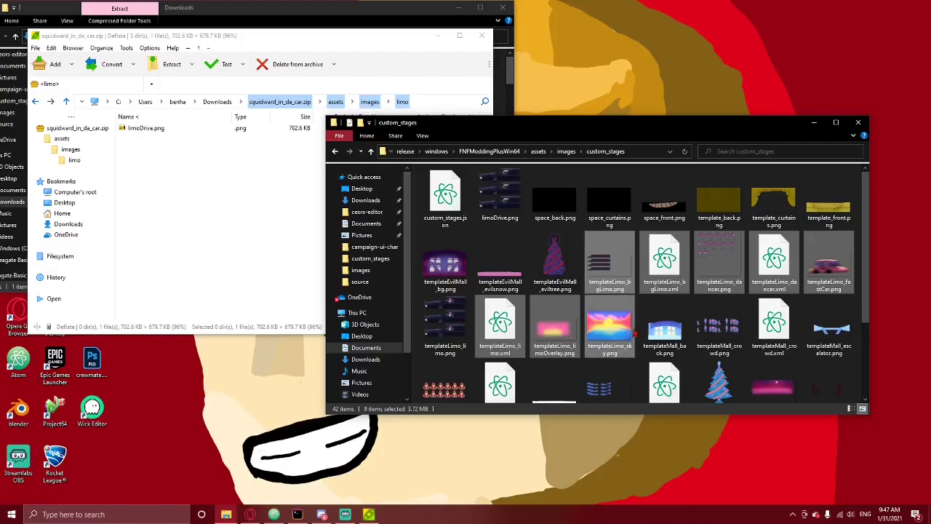
scroll(735, 386, "down", 2)
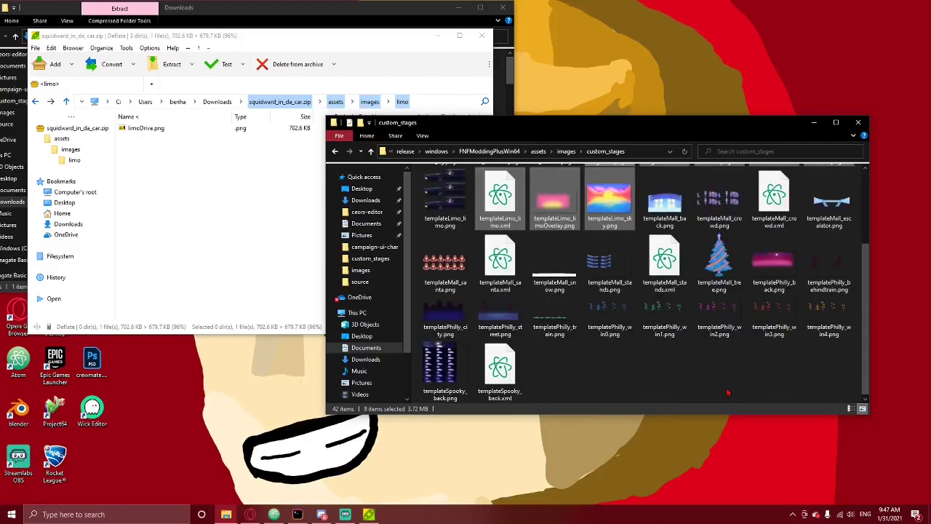
key("ctrl+v")
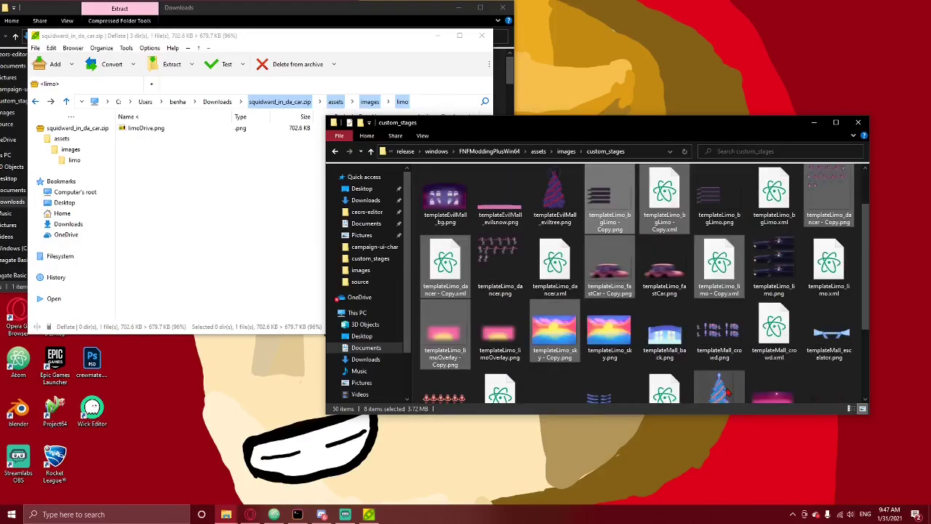
right_click(564, 359)
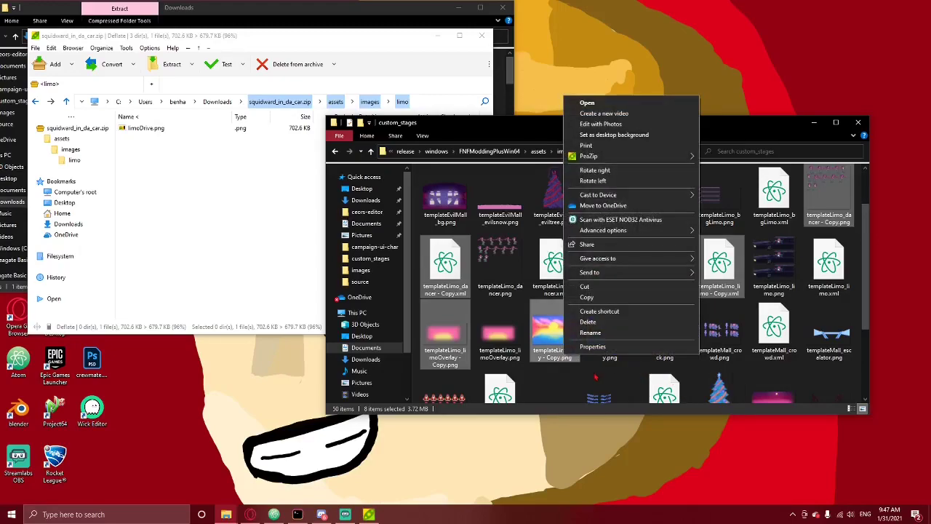
left_click(553, 343)
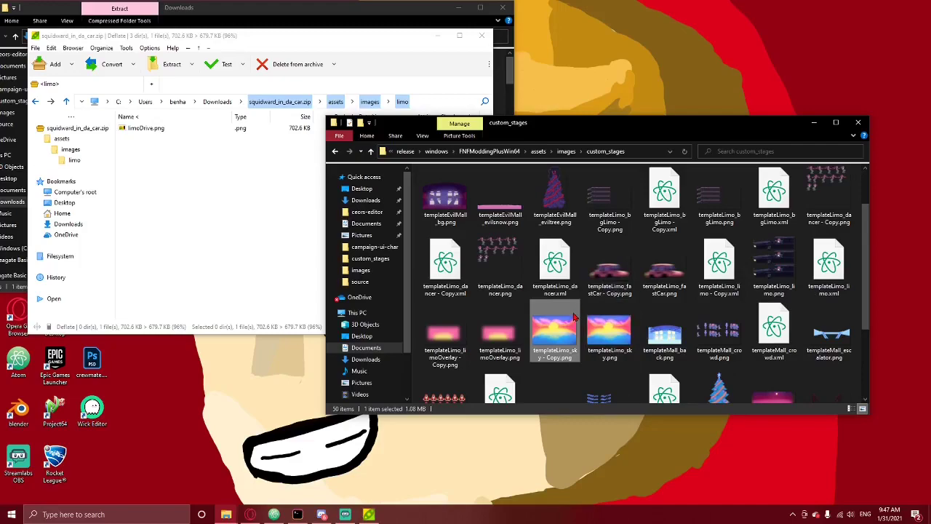
scroll(619, 242, "up", 1)
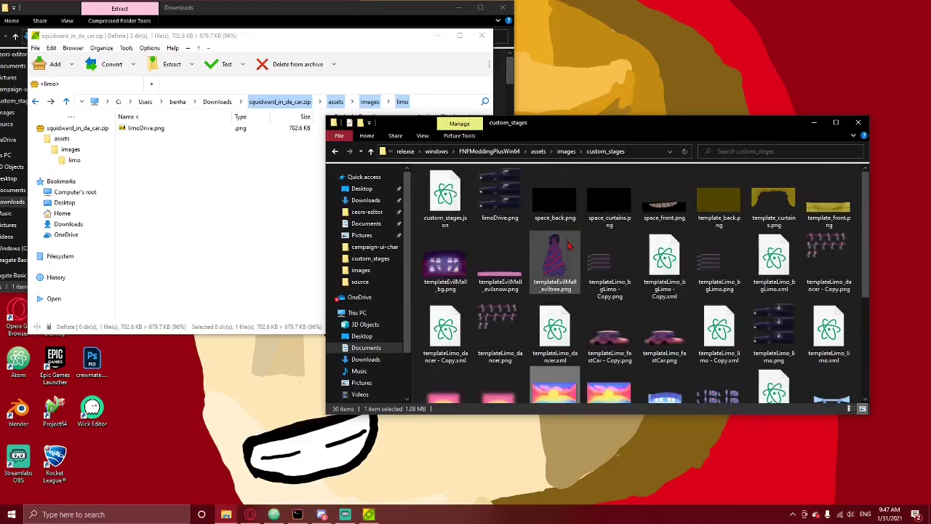
Rename the copied templateLimo_bgLimo PNG and XML files together to squidward_bgLimo
left_click(604, 282)
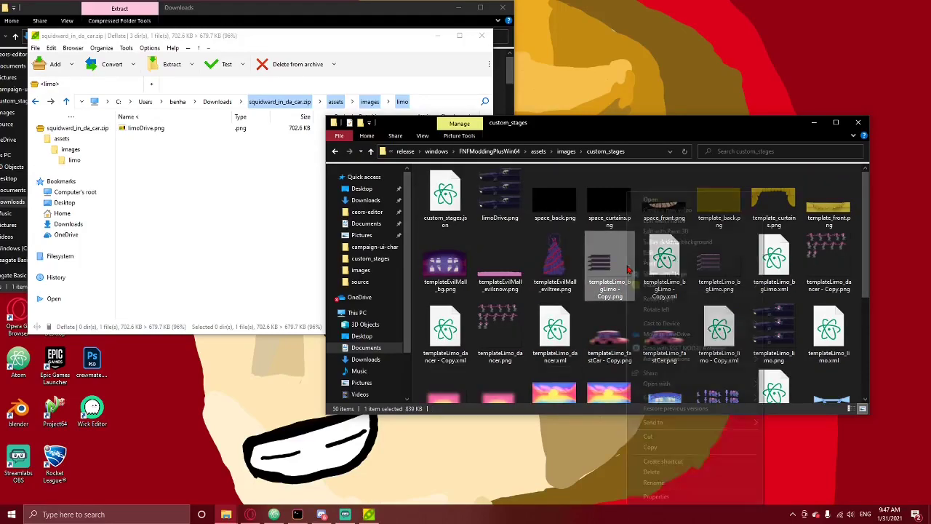
left_click(658, 277, "ctrl")
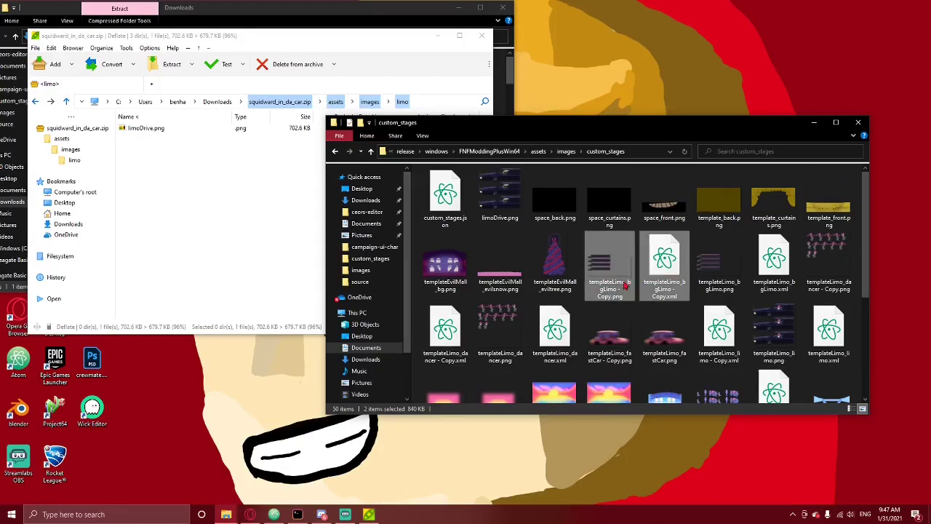
right_click(619, 290)
left_click(642, 264)
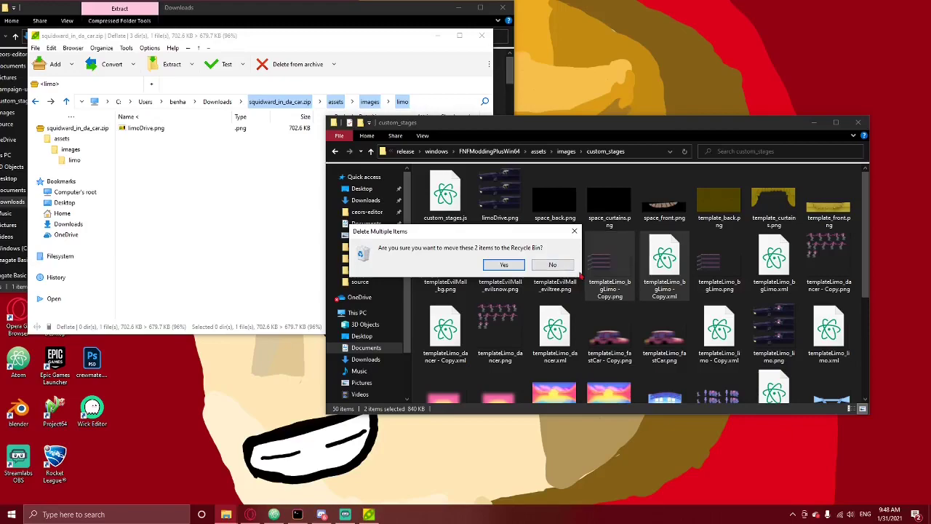
left_click(555, 266)
right_click(603, 276)
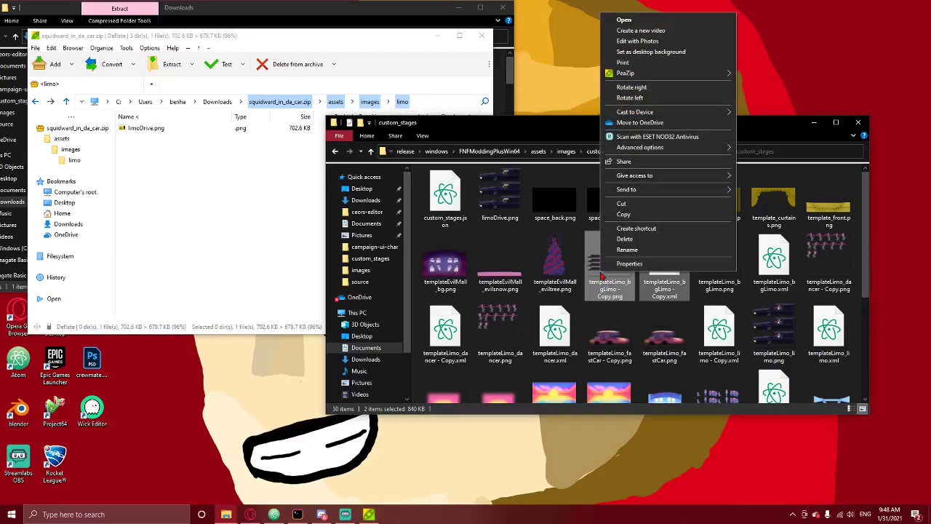
left_click(628, 254)
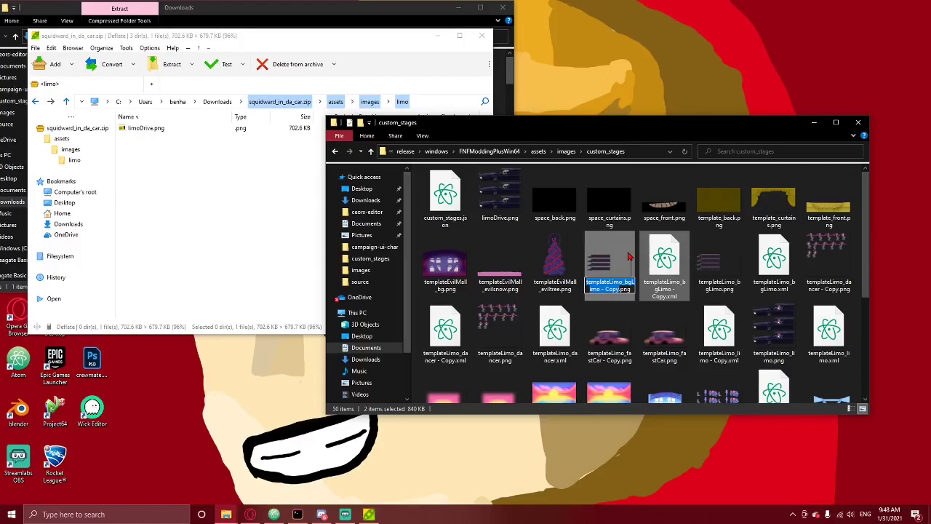
type("squ")
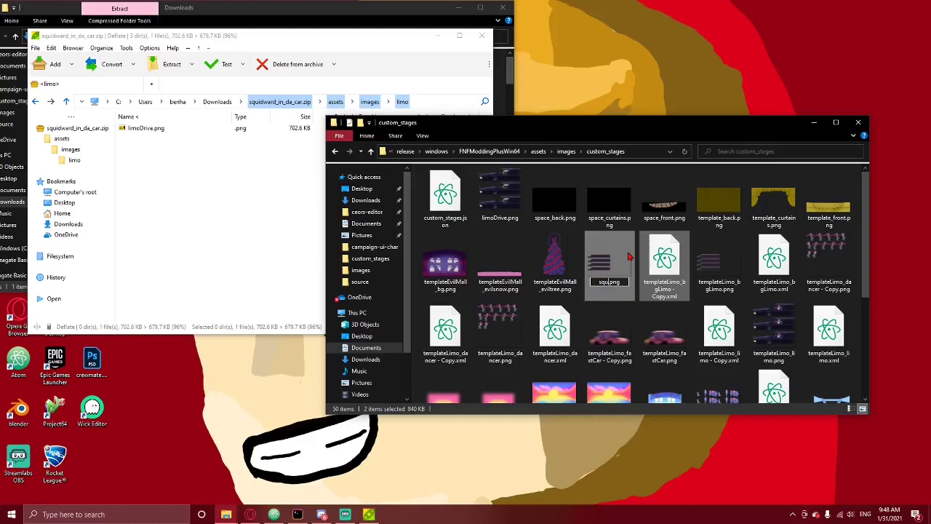
type("idward_bgLimo")
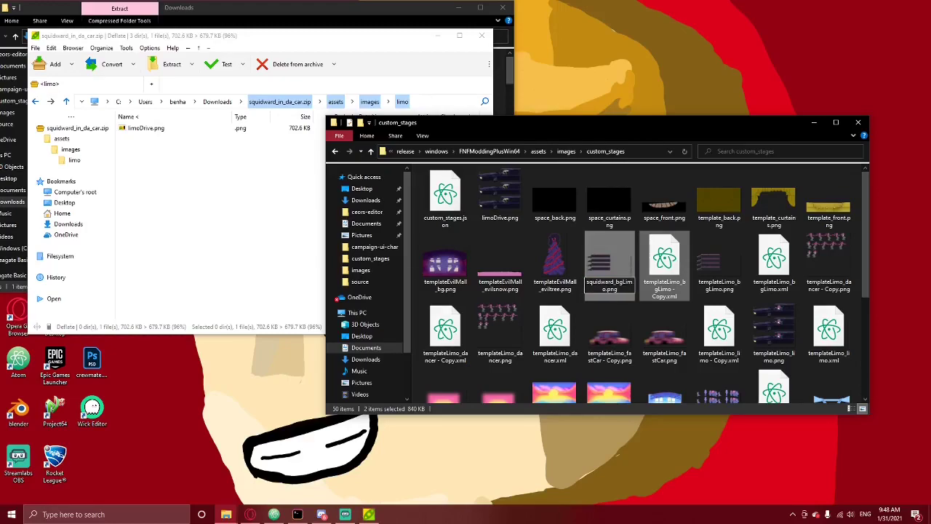
key("Return")
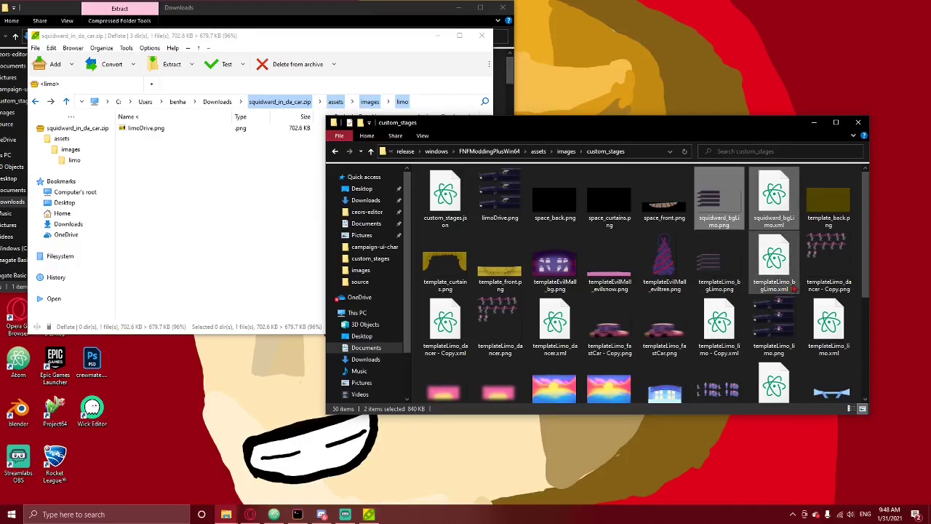
Rename the copied templateLimo_dancer PNG and XML files together to squidward_dancer
left_click(820, 285)
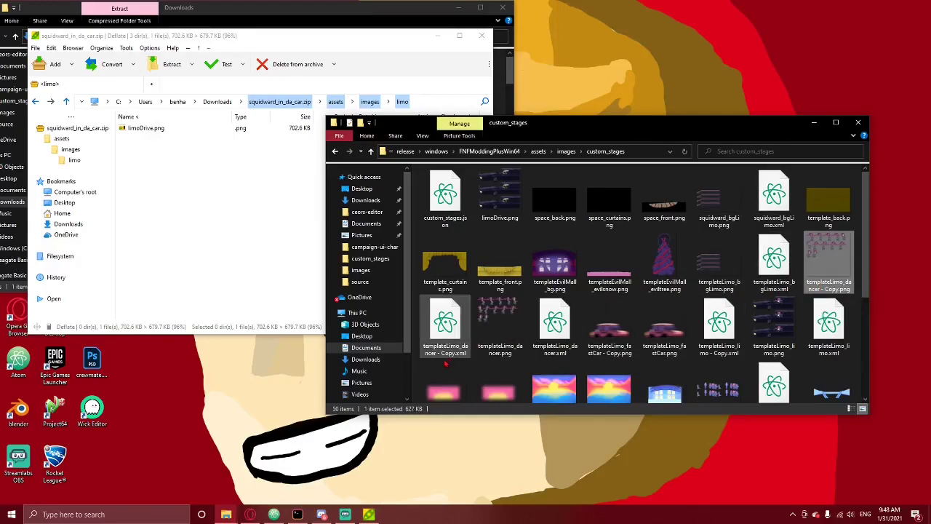
left_click(718, 266)
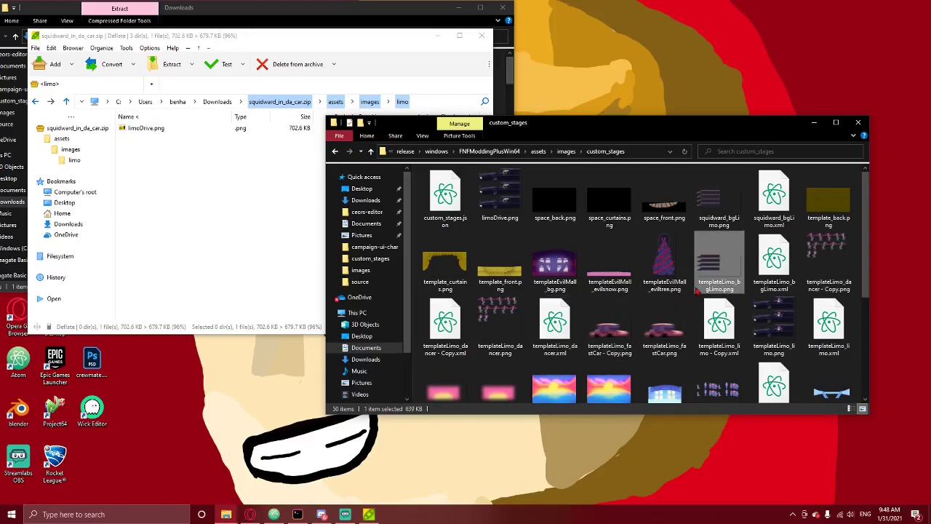
left_click(822, 263)
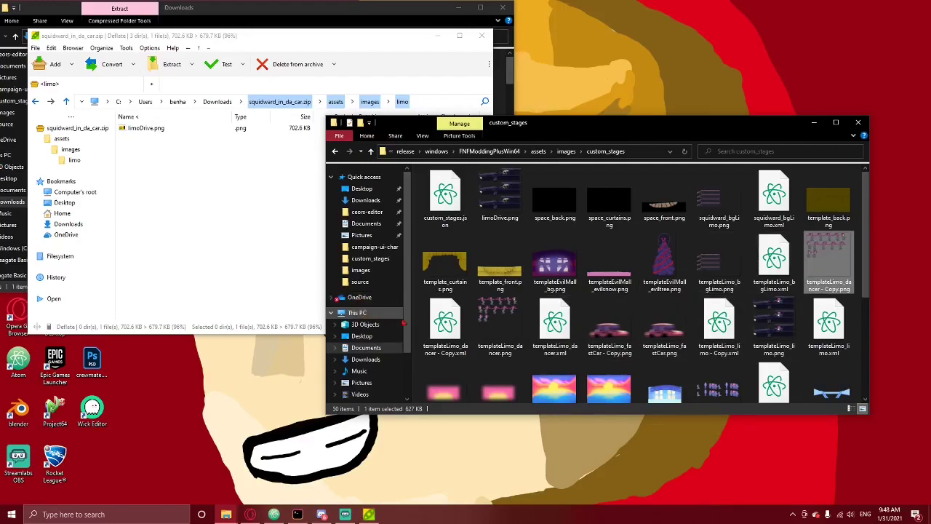
left_click(439, 332, "ctrl")
right_click(440, 332)
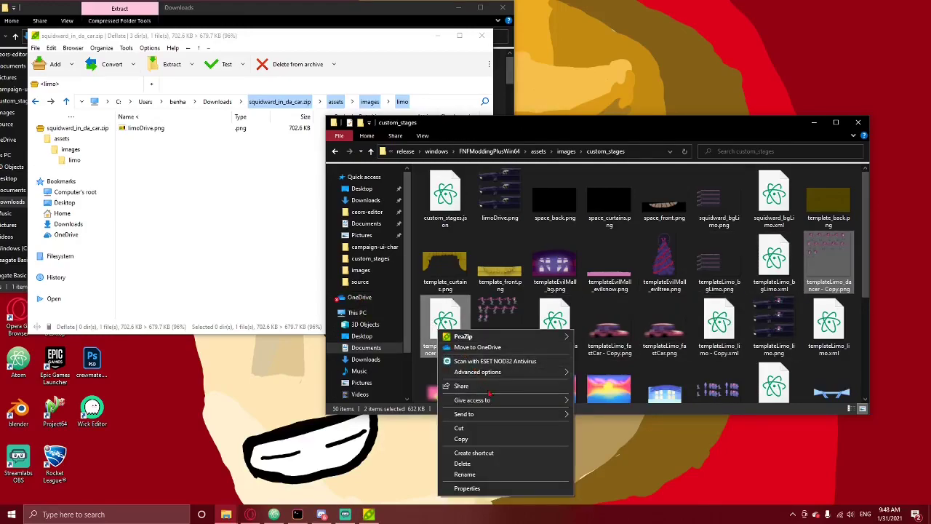
left_click(492, 475)
type("qu.xml")
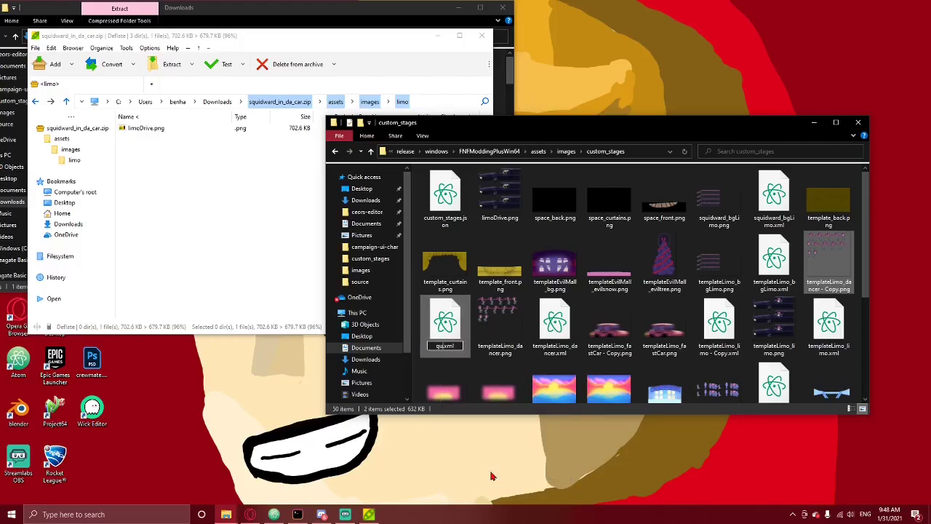
type("quidward_dancer")
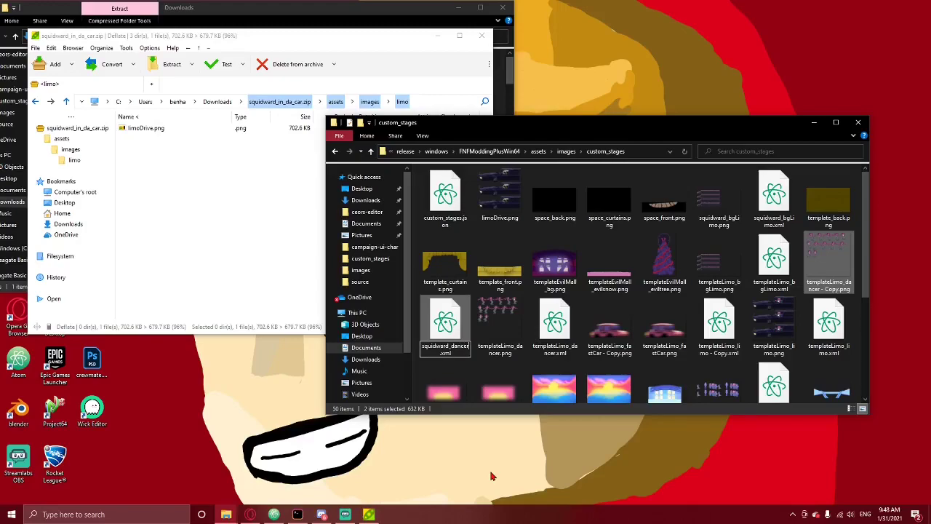
key("Return")
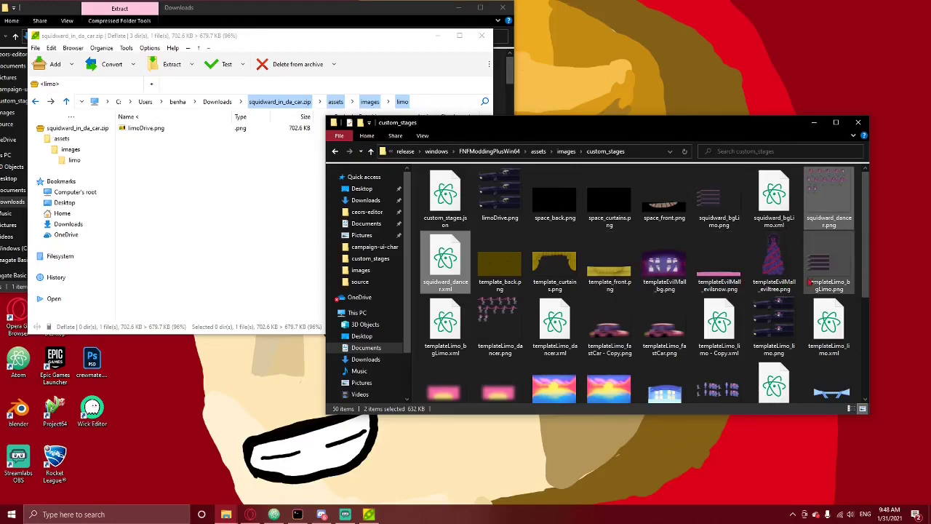
Rename the copy of templateLimo_fastCar.png to squidward_fastCar.png
left_click(613, 340)
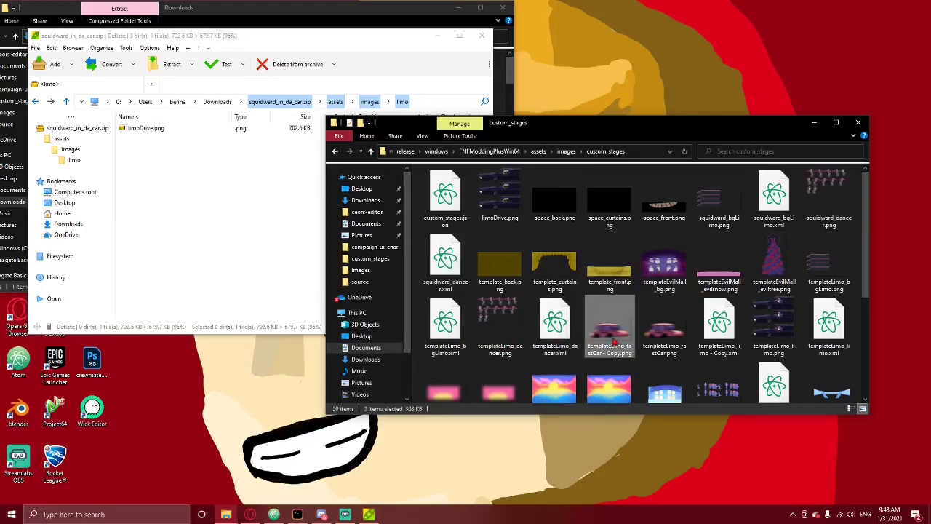
right_click(613, 341)
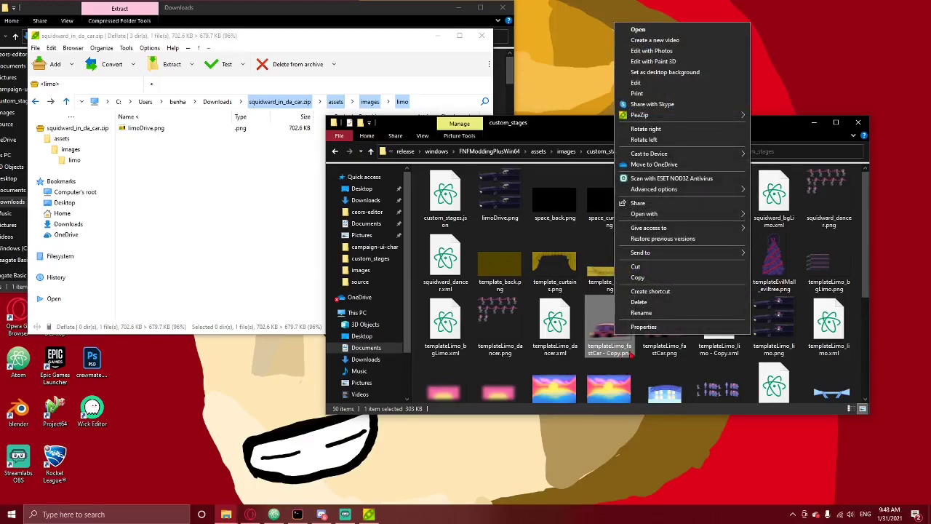
left_click(645, 318)
type("sq")
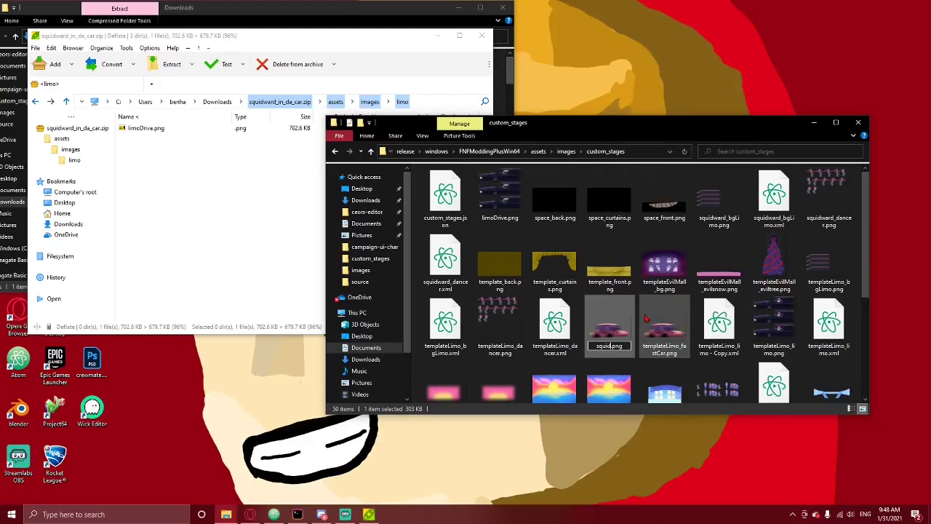
type("uidward_fastCa")
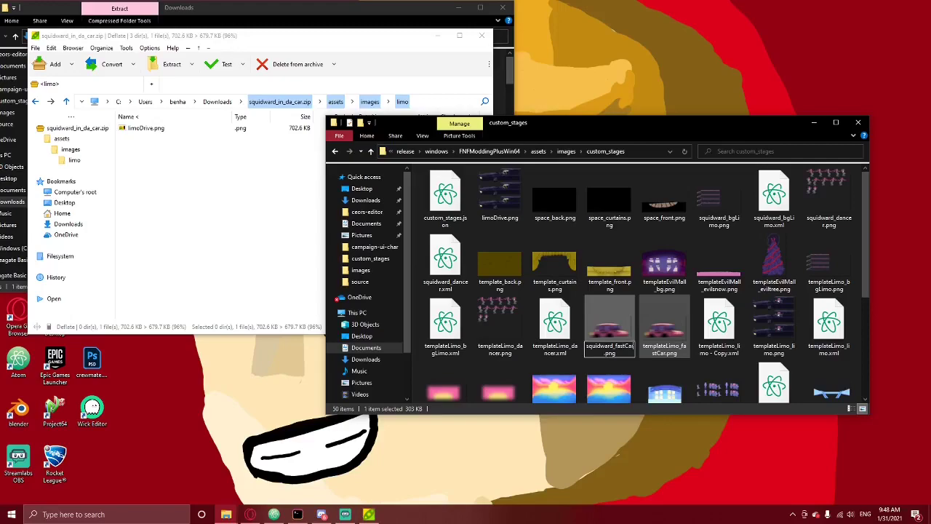
type("r")
key("Return")
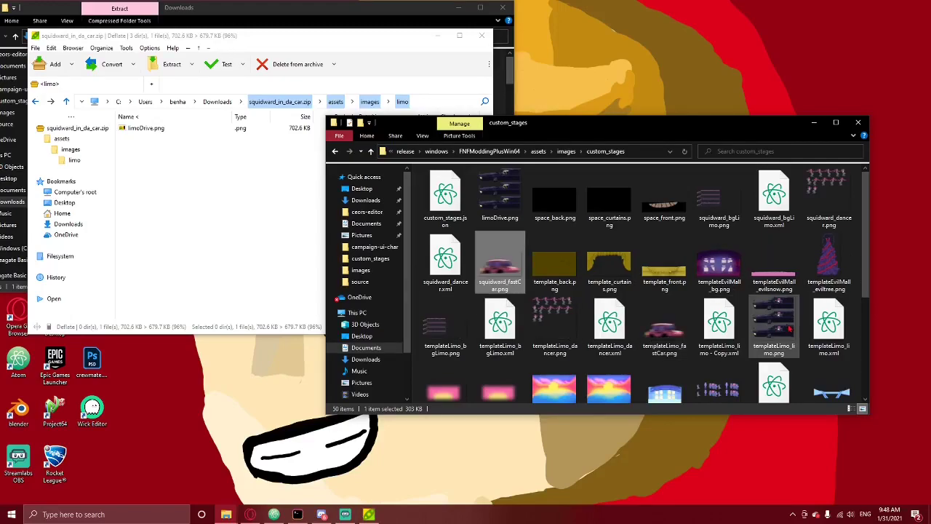
Rename the copy of templateLimo_limo.xml to squidward_limo.xml
scroll(773, 328, "down", 3)
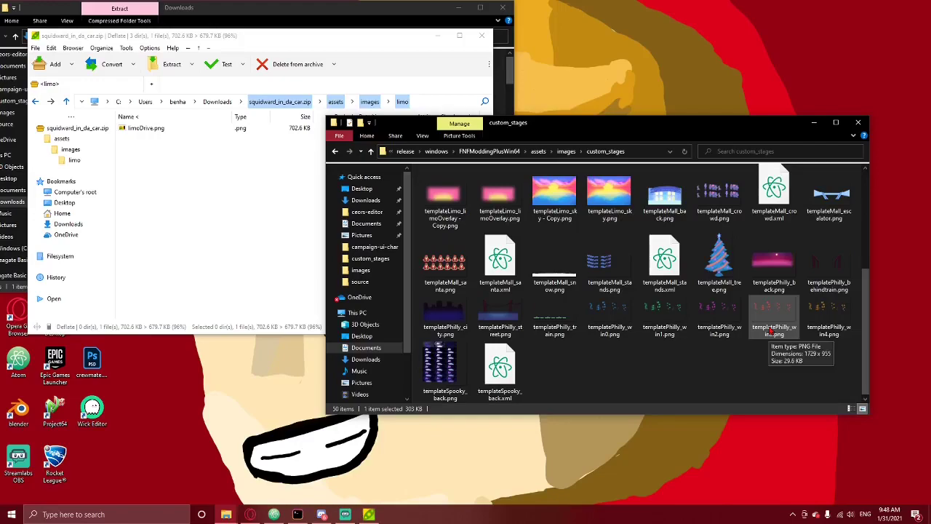
scroll(772, 329, "up", 1)
scroll(813, 238, "up", 2)
scroll(807, 248, "down", 2)
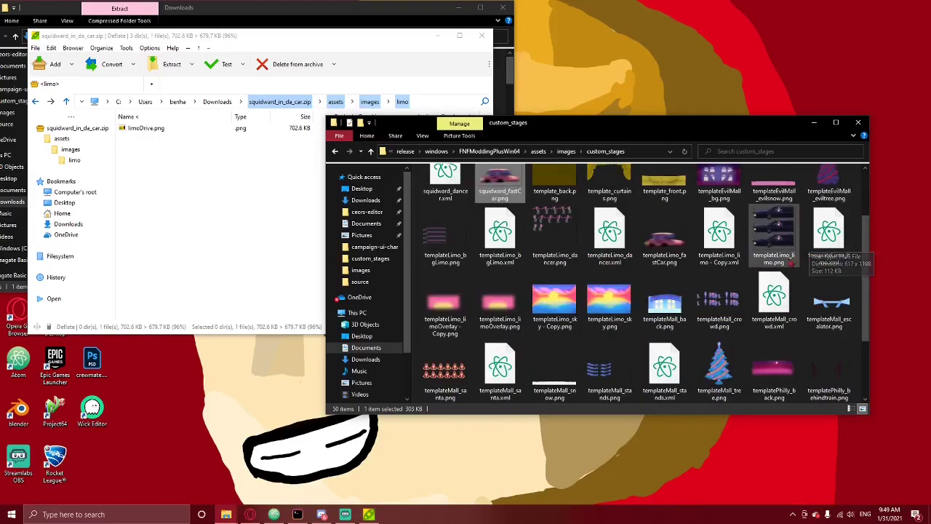
scroll(752, 309, "up", 2)
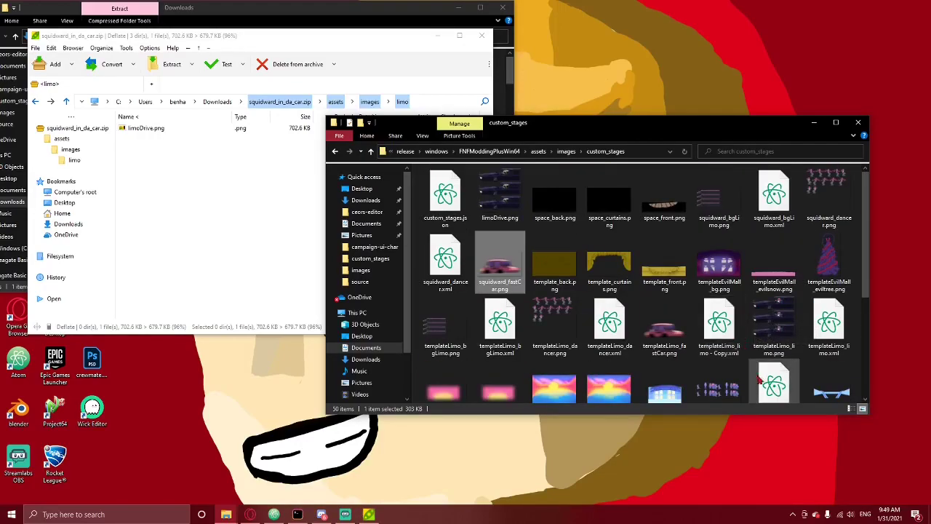
left_click(736, 353)
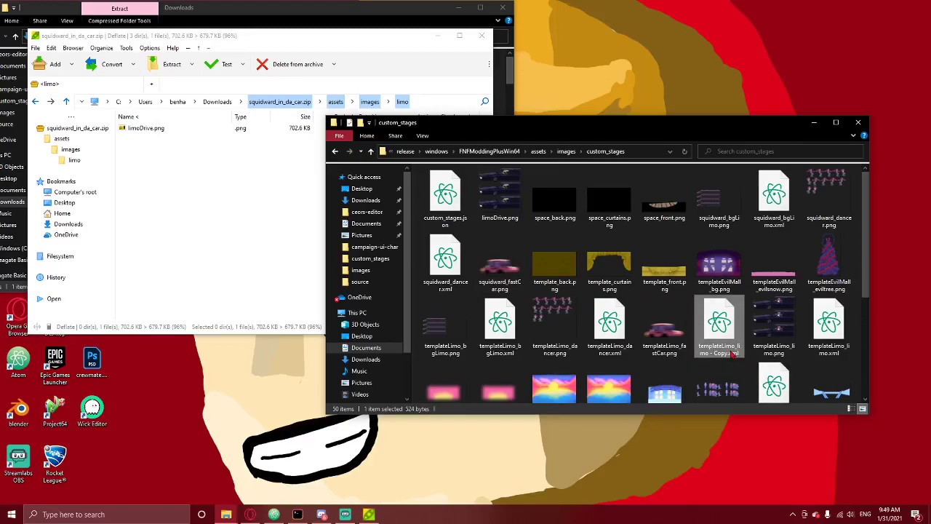
right_click(731, 354)
left_click(710, 355)
right_click(710, 355)
left_click(741, 333)
type("squidward_limo")
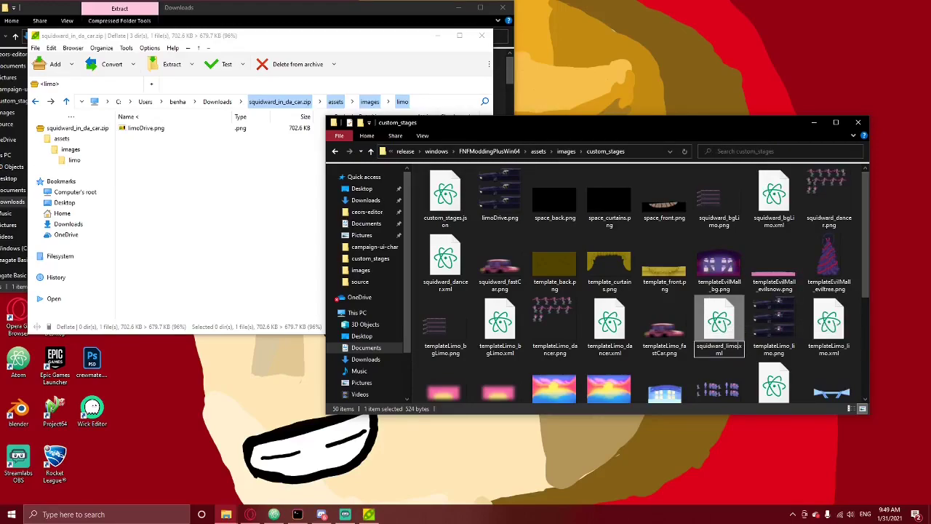
Rename the copy of templateLimo_limoOverlay.png to squidward_limoOverlay.png
scroll(552, 262, "down", 3)
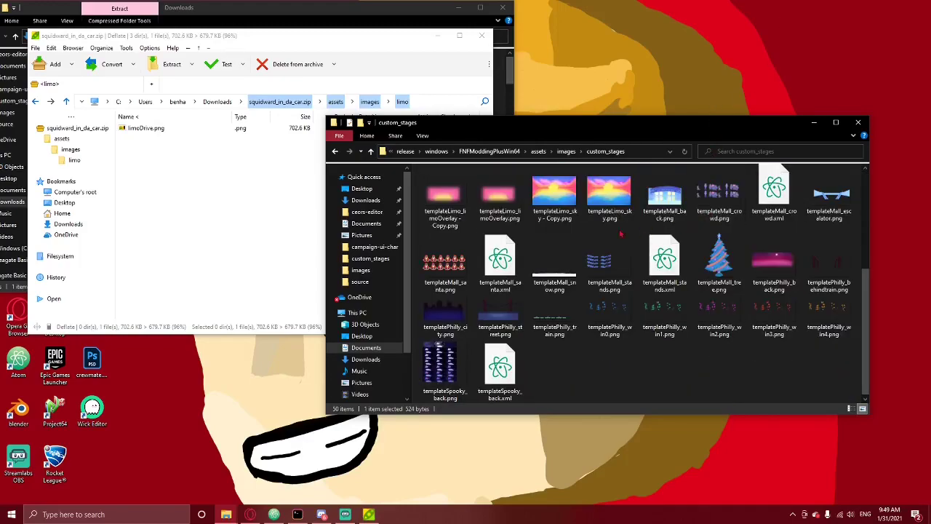
right_click(457, 217)
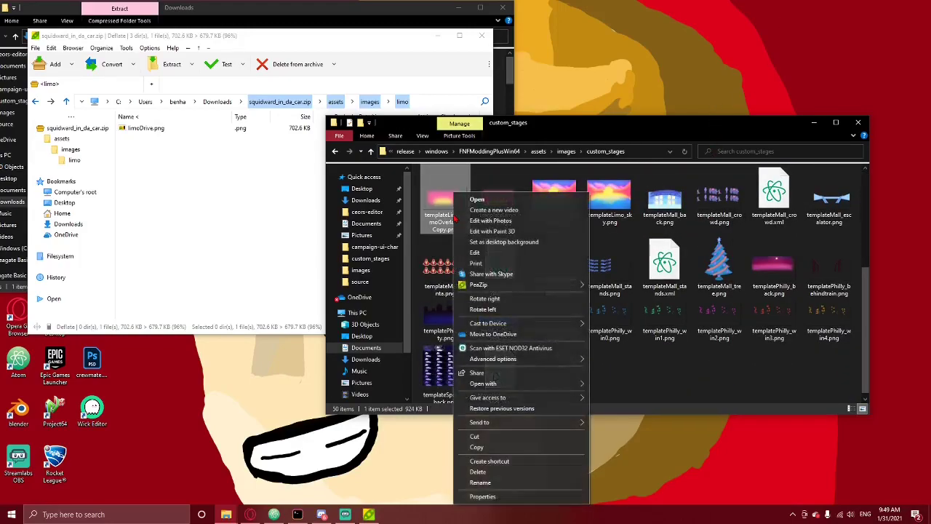
left_click(486, 483)
type("squidward_limoOverlay.png")
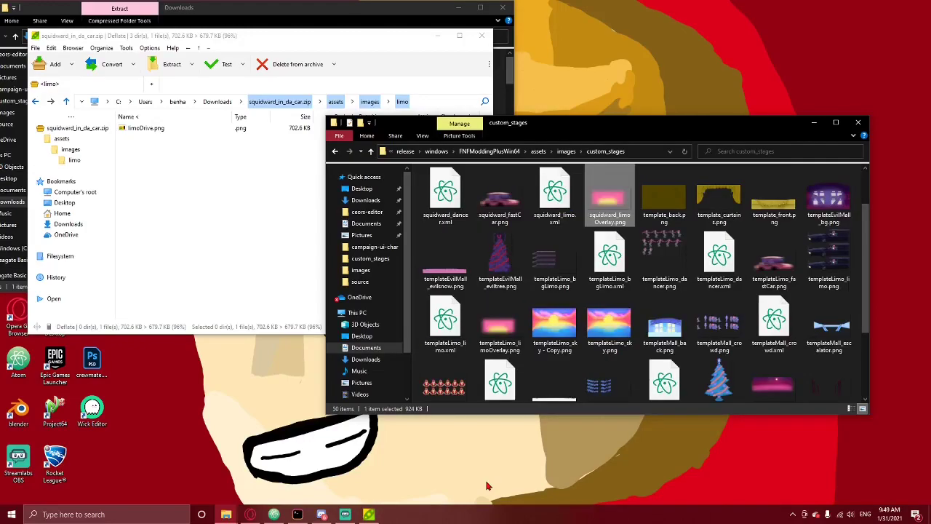
Rename the copy of templateLimo_sky.png to squidward_sky.png
scroll(582, 349, "down", 2)
right_click(547, 190)
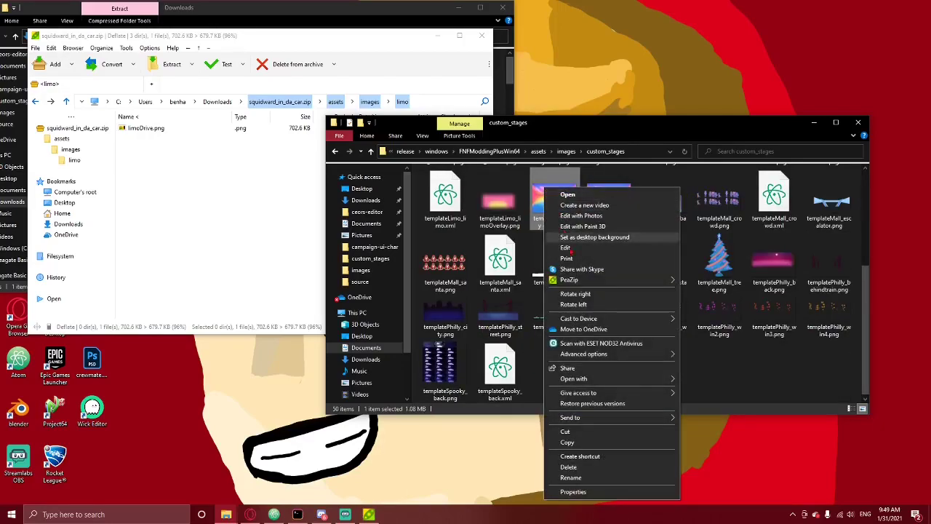
left_click(570, 477)
type("squidward")
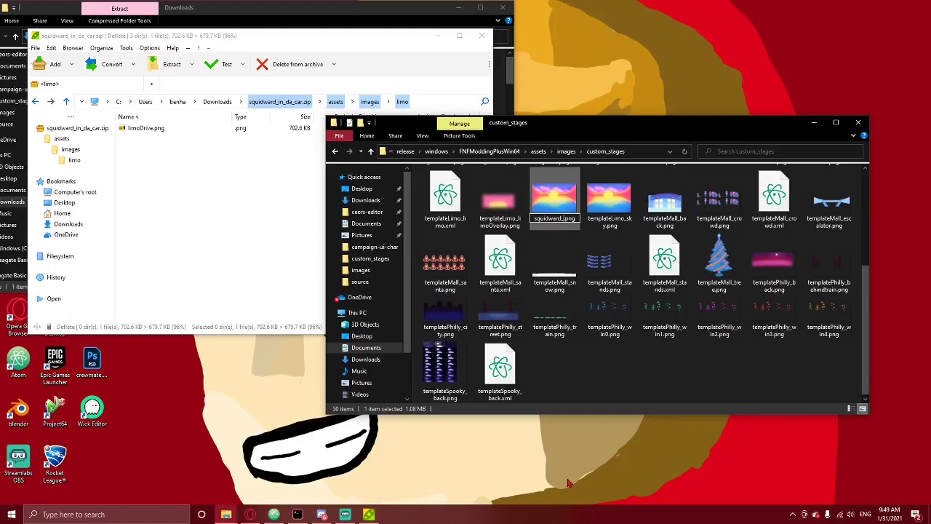
key("Return")
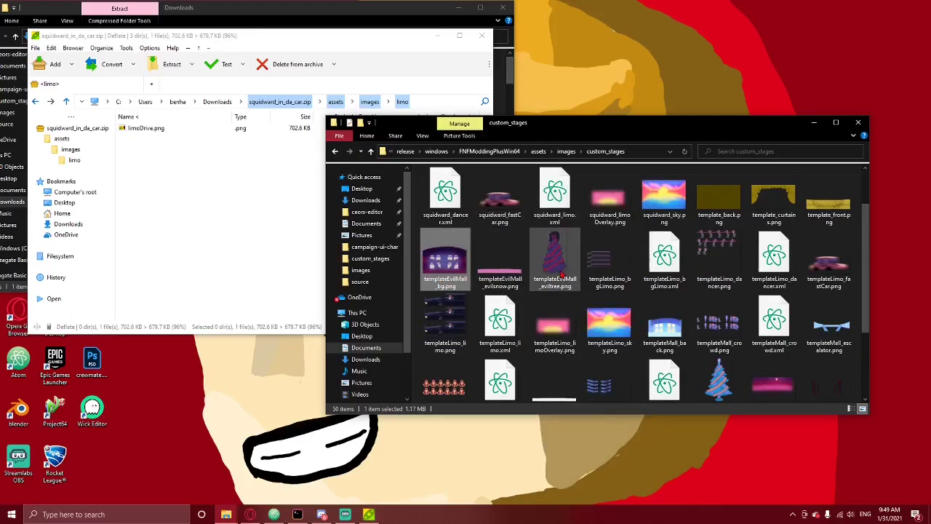
scroll(535, 265, "down", 2)
scroll(789, 350, "up", 2)
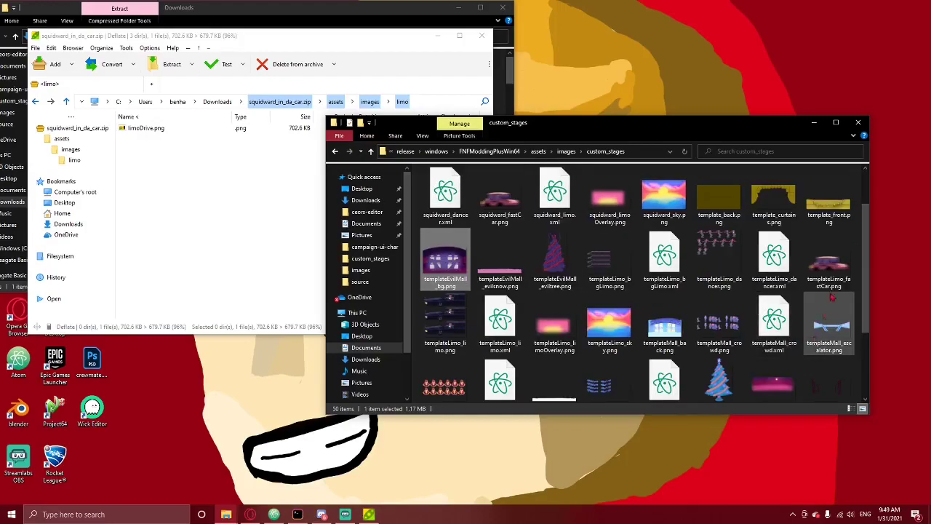
Rename limoDrive.png in the custom_stages folder to squidward_limo.png
scroll(720, 262, "up", 2)
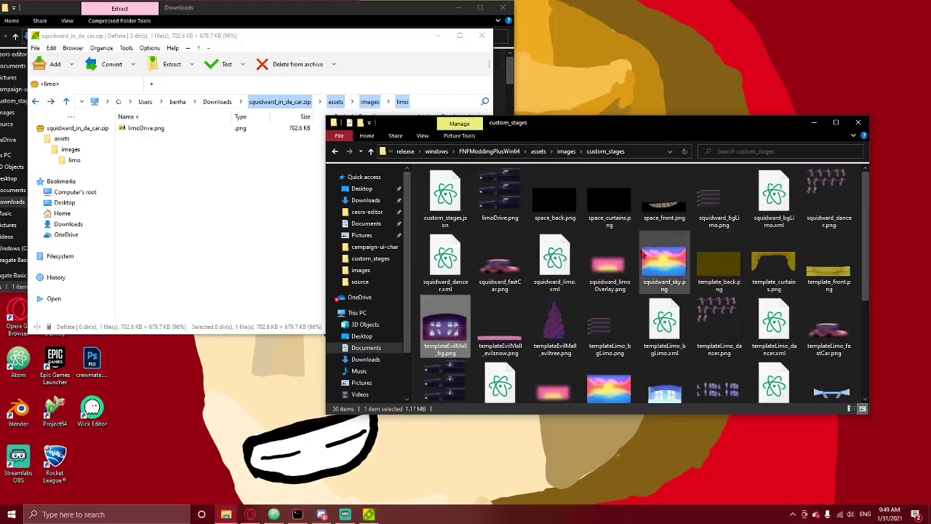
right_click(504, 195)
left_click(533, 482)
type("squidward_limo")
key("Return")
scroll(572, 339, "down", 2)
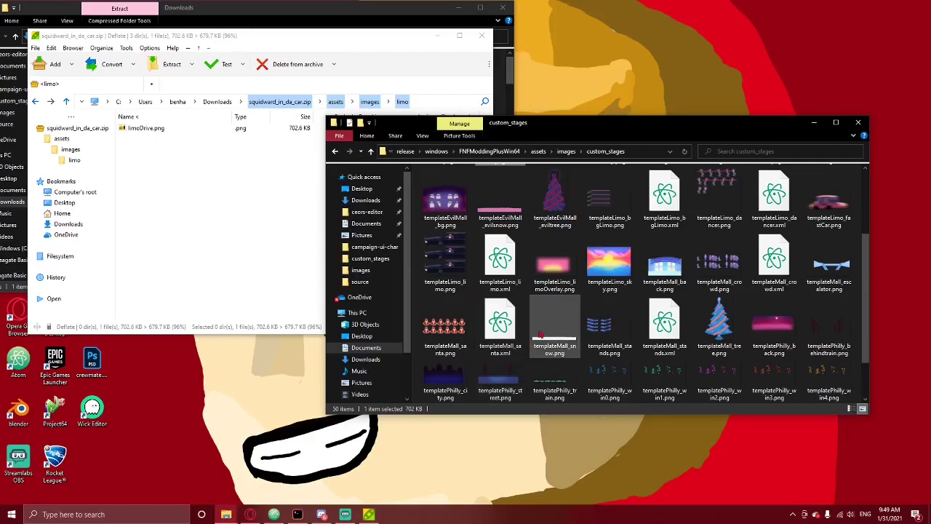
scroll(500, 305, "up", 2)
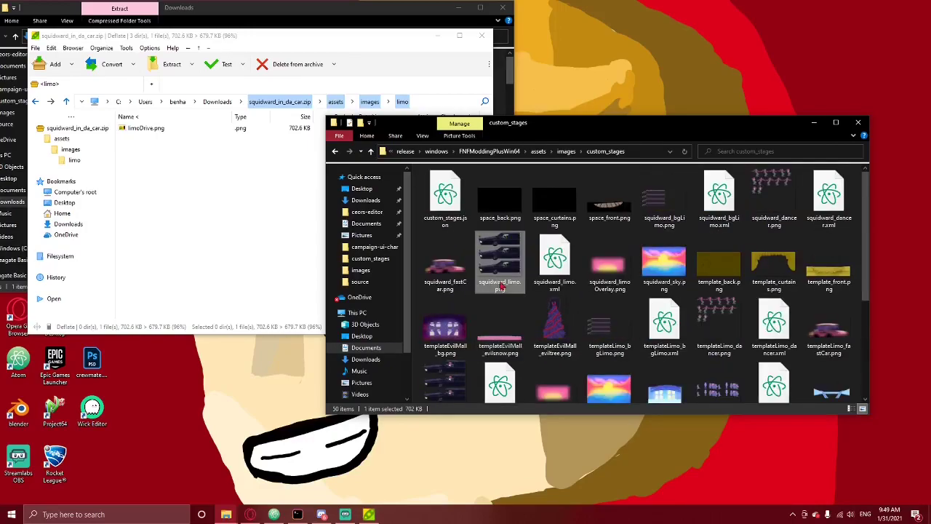
Review the Squidward car skin's GameBanana page in the Opera browser
left_click(250, 515)
left_click(474, 8)
scroll(427, 296, "up", 6)
scroll(350, 435, "down", 1)
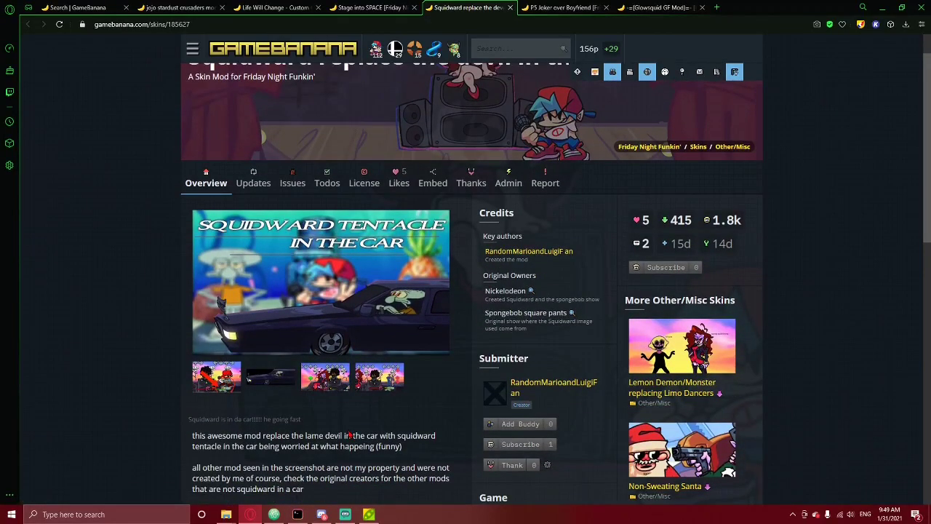
left_click(882, 7)
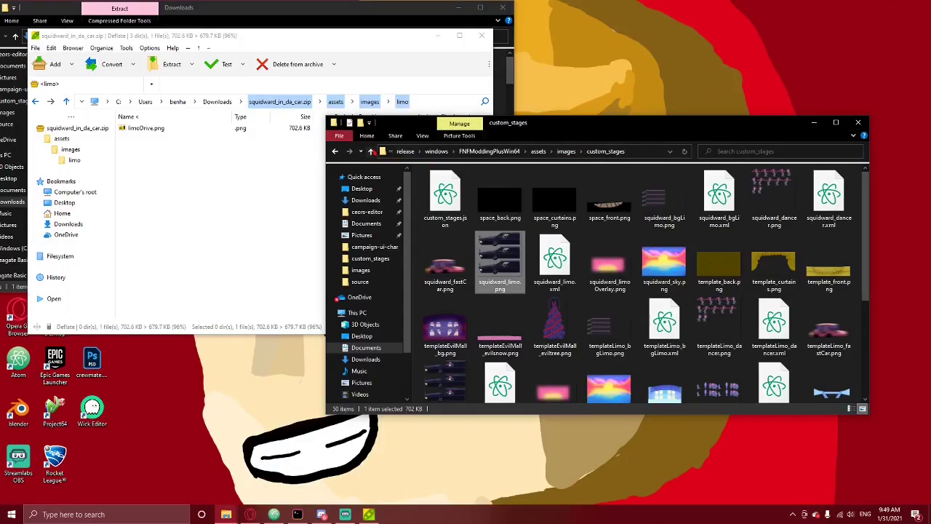
Launch Funkin.exe from the FNFModdingPlusWin64 folder and start Bopeebo in Freeplay
left_click(371, 151)
left_click(371, 151)
left_click(370, 150)
left_click(457, 214)
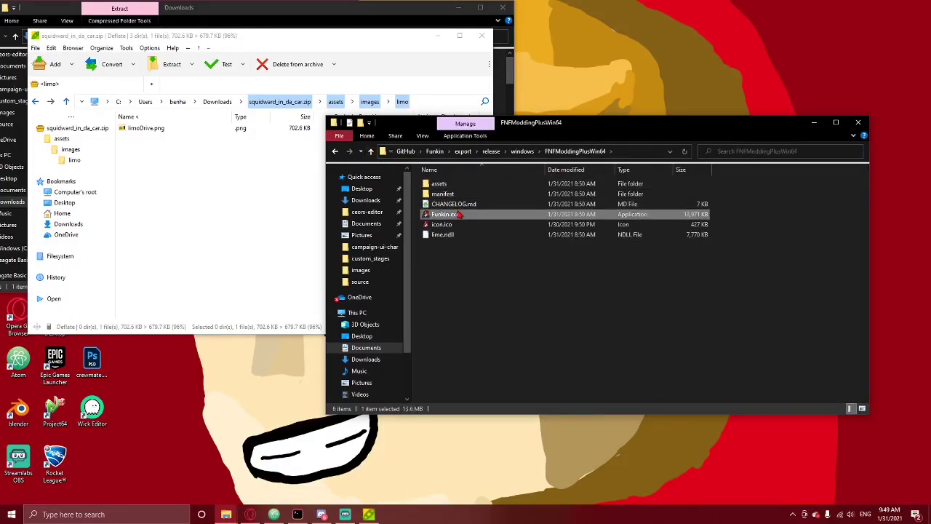
double_click(470, 216)
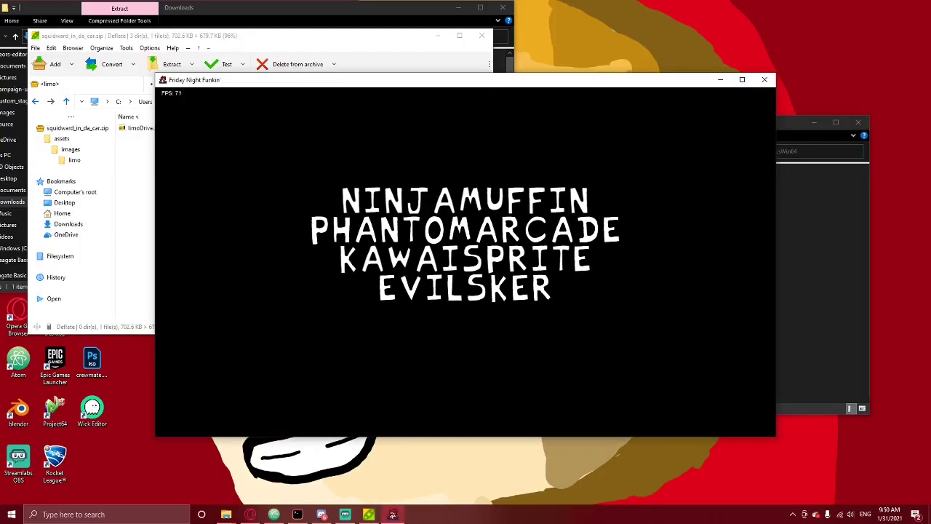
key("Return")
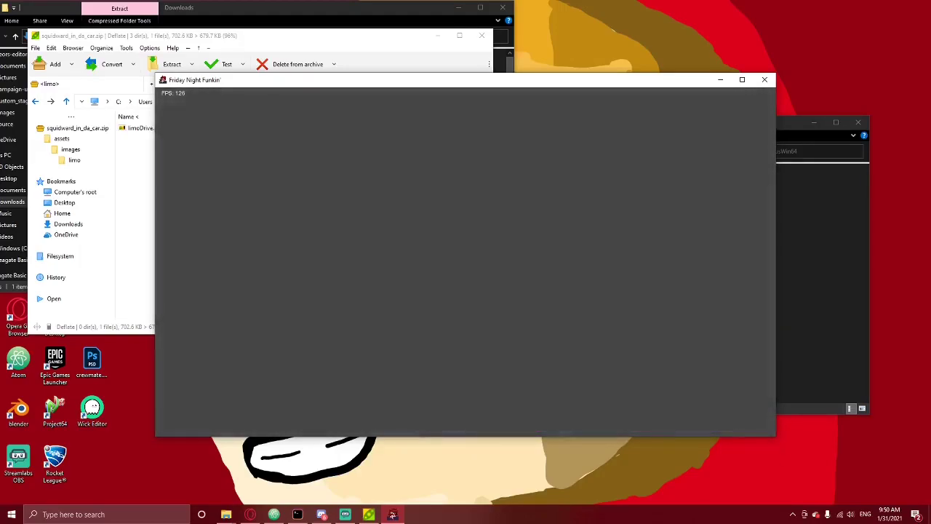
key("Down")
key("Return")
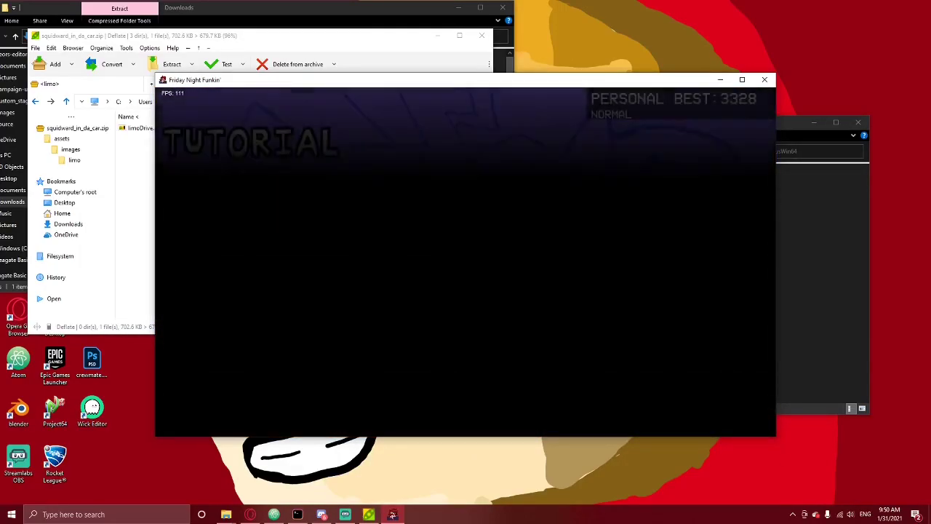
key("Down")
key("Return")
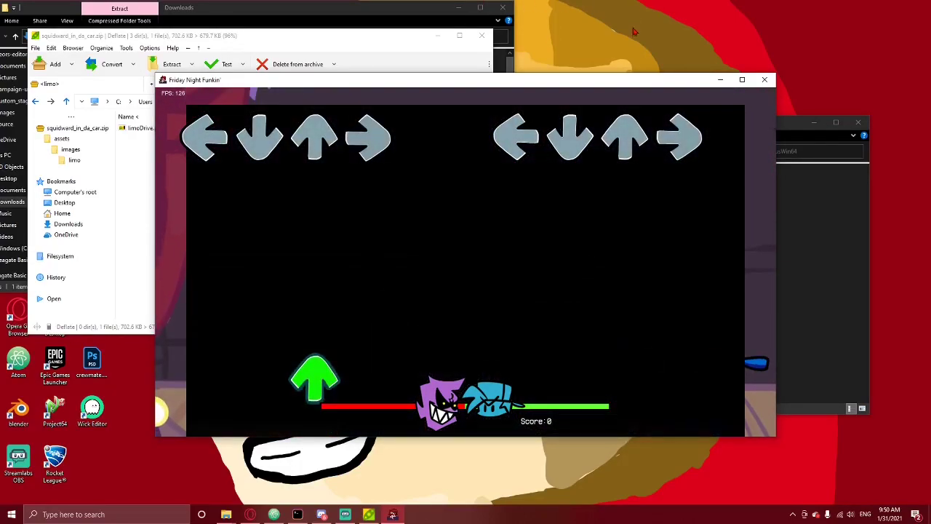
Open Bopeebo in the chart editor and set the song's stage to space
key("7")
left_click(588, 104)
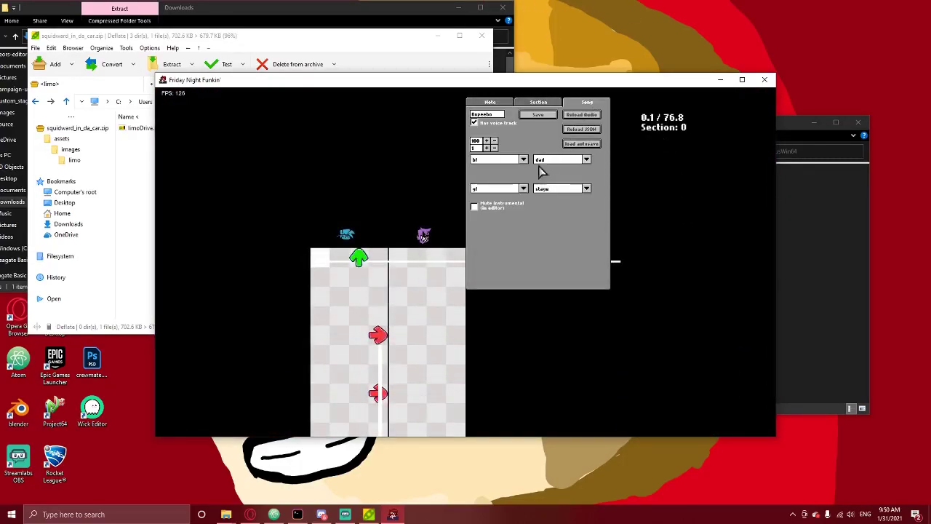
left_click(549, 190)
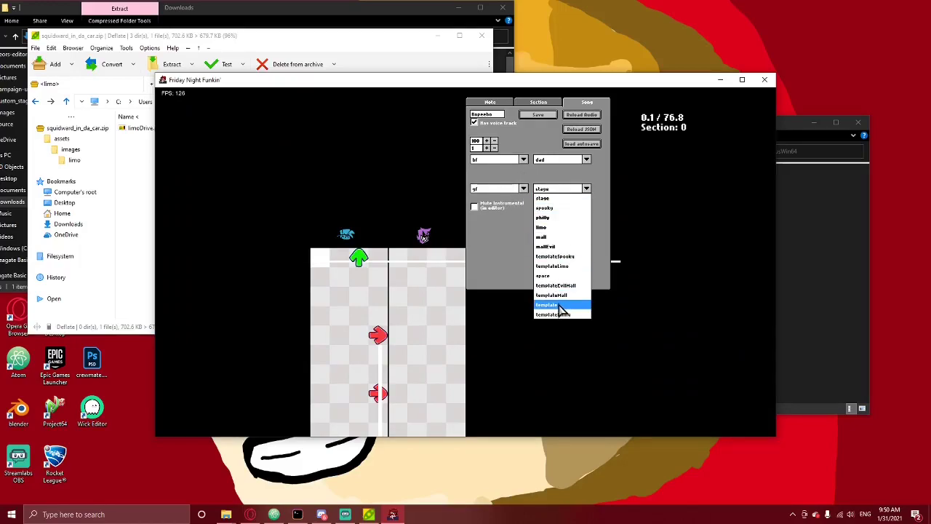
left_click(634, 235)
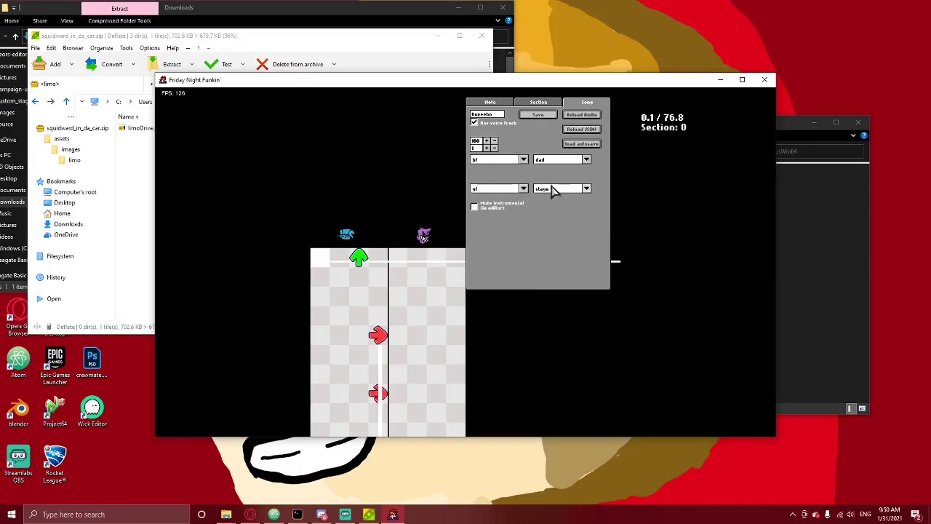
left_click(551, 186)
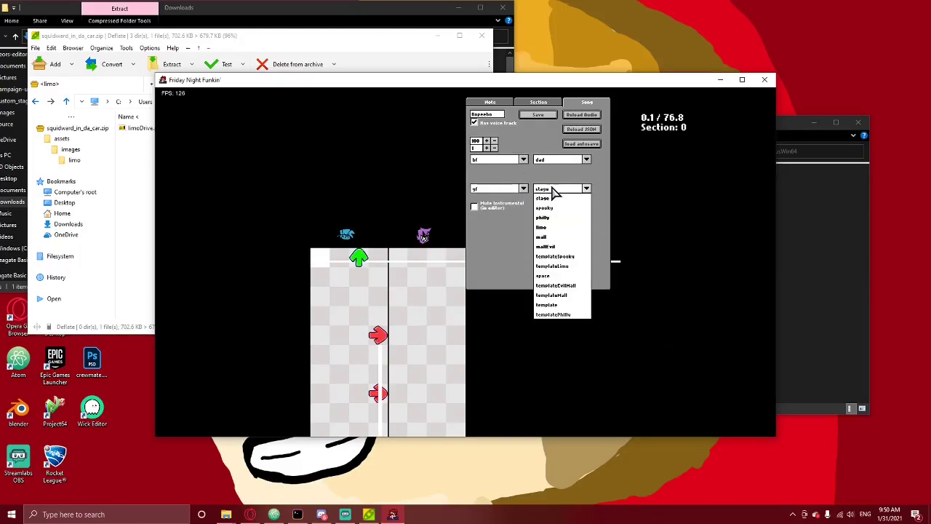
left_click(550, 277)
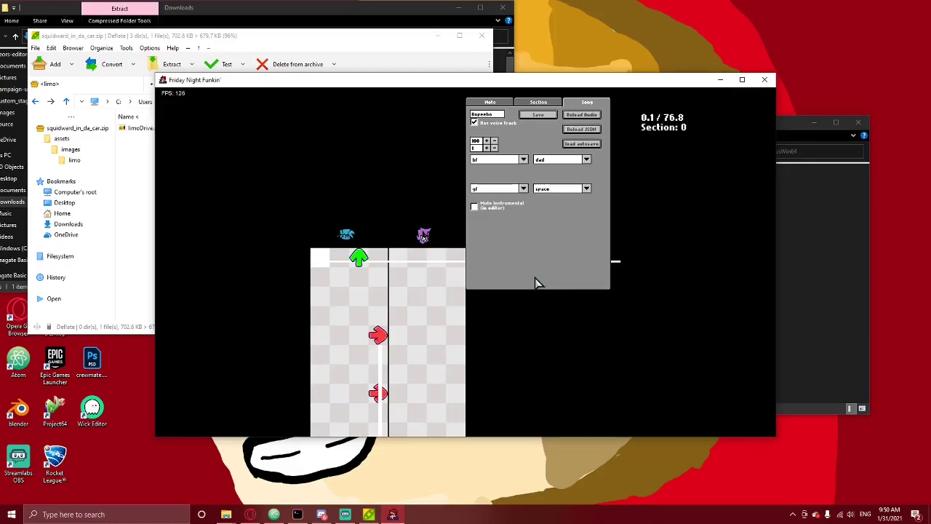
Play Bopeebo on the space stage to check its look, and close the game
key("Return")
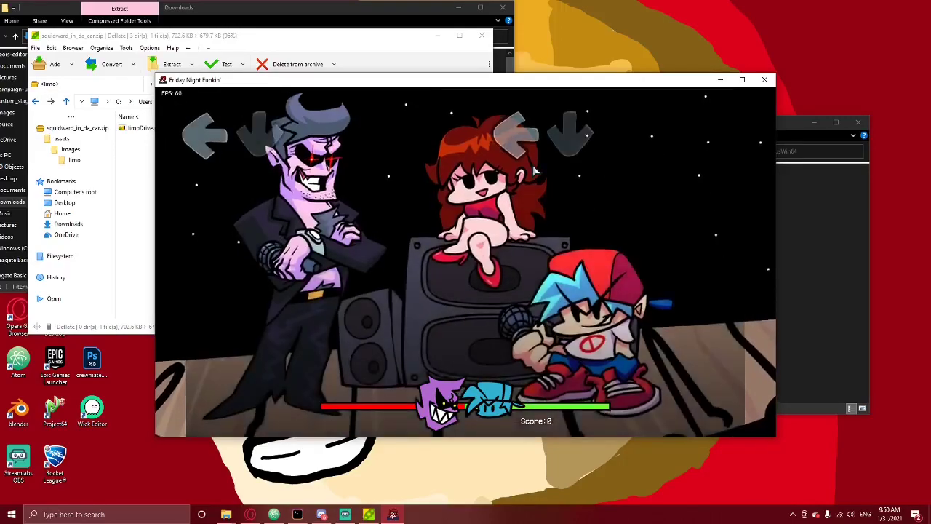
key("Return")
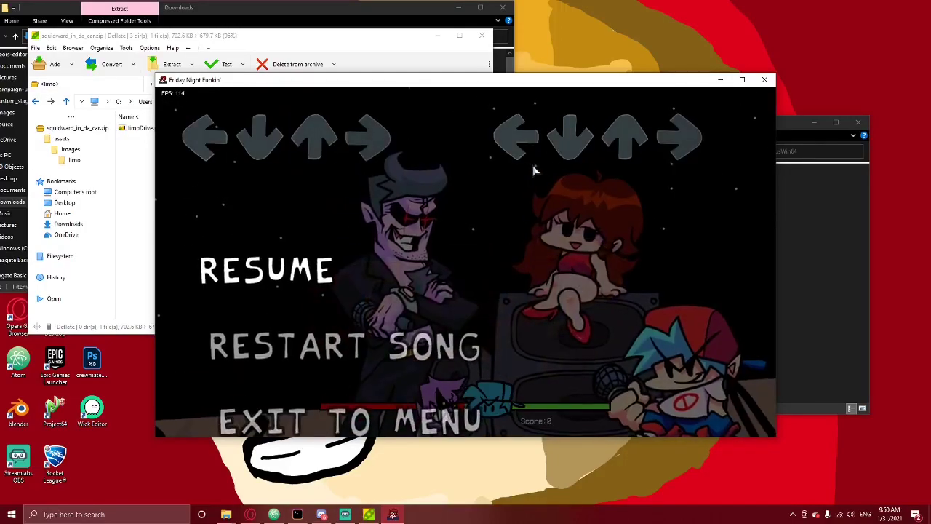
left_click(764, 79)
Switch to Atom and add the entry "squidward": "limo" after the space line in custom_stages.json
left_click(273, 514)
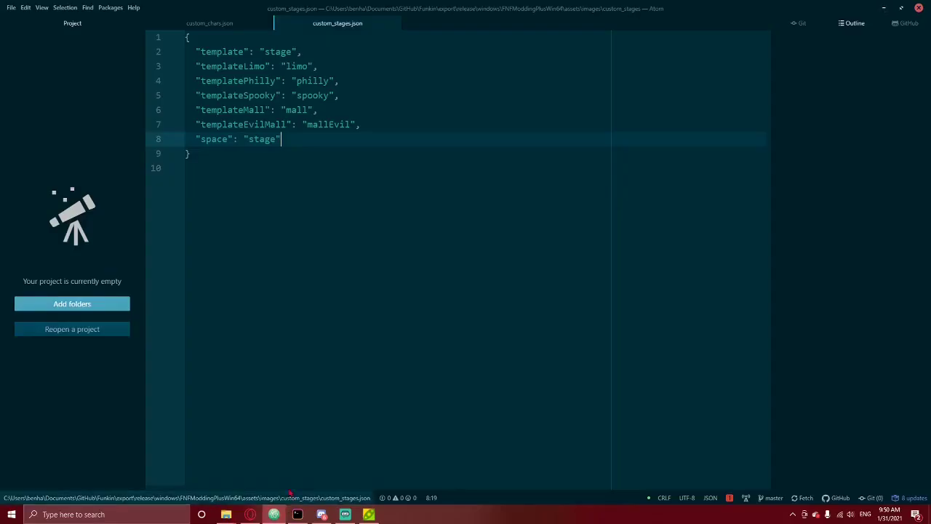
key("Return")
key("BackSpace")
type(",")
key("Return")
type("\"squidwa")
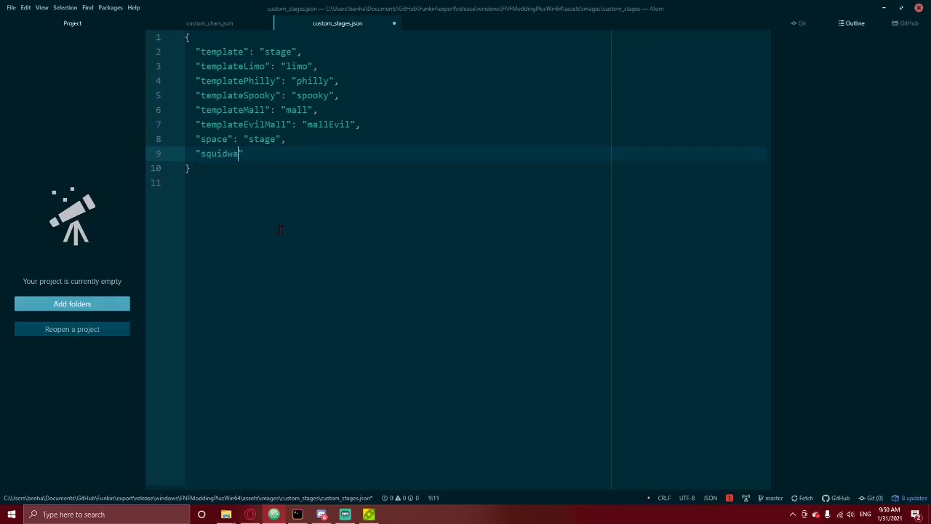
type("rd\": \"li,")
key("BackSpace")
key("Tab")
left_click(884, 9)
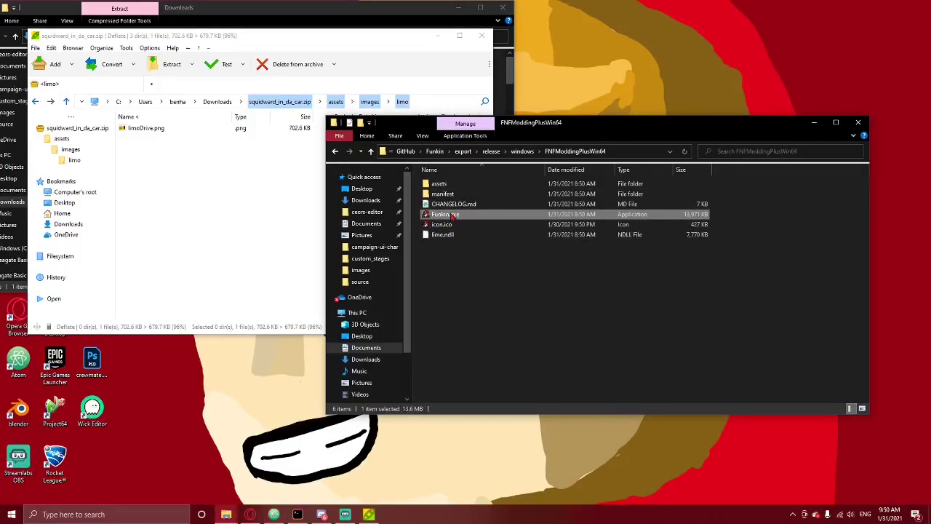
Relaunch Funkin.exe and start Bopeebo from the Freeplay song list
double_click(452, 216)
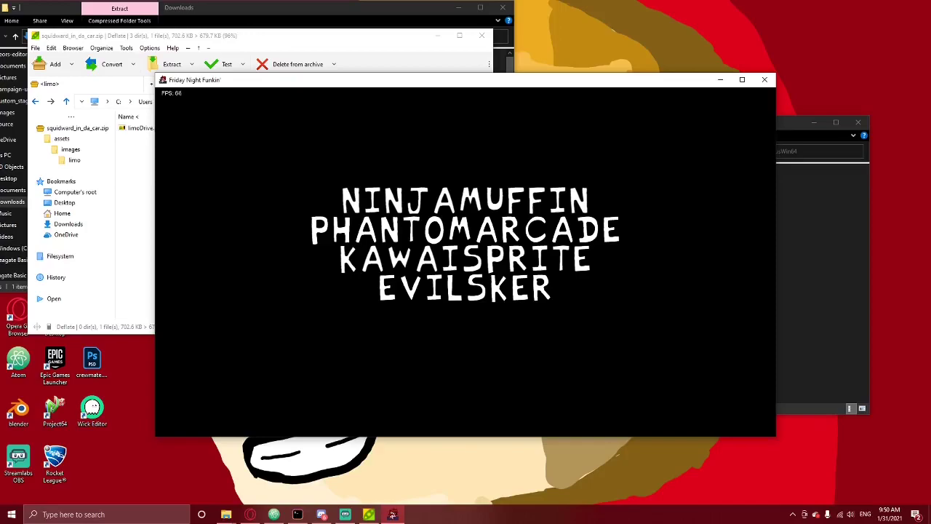
key("Return")
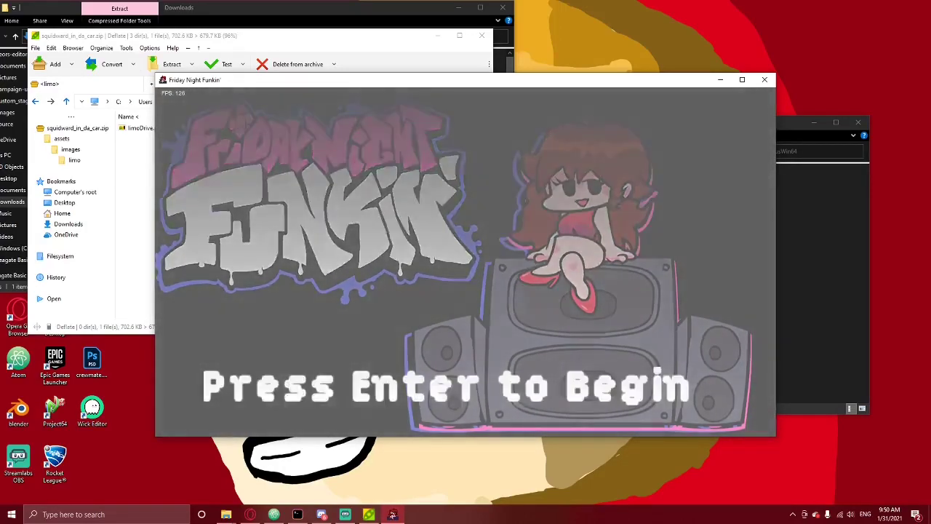
key("Down")
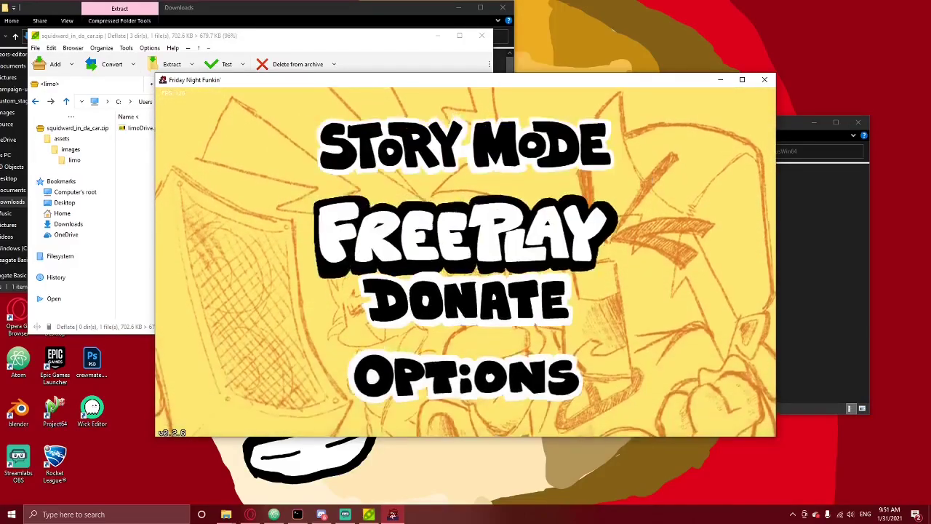
key("Return")
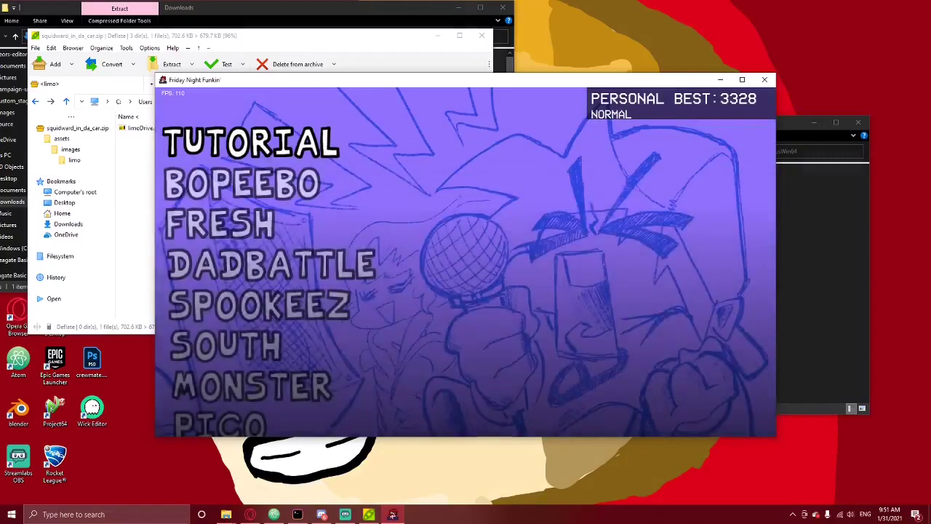
key("Down")
key("Return")
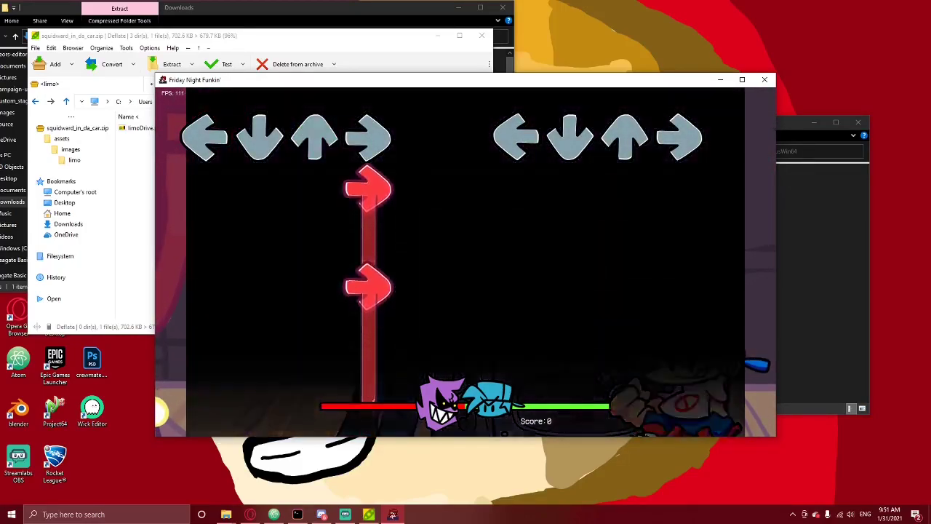
Set Bopeebo's stage to squidward in the chart editor and start the song
key("7")
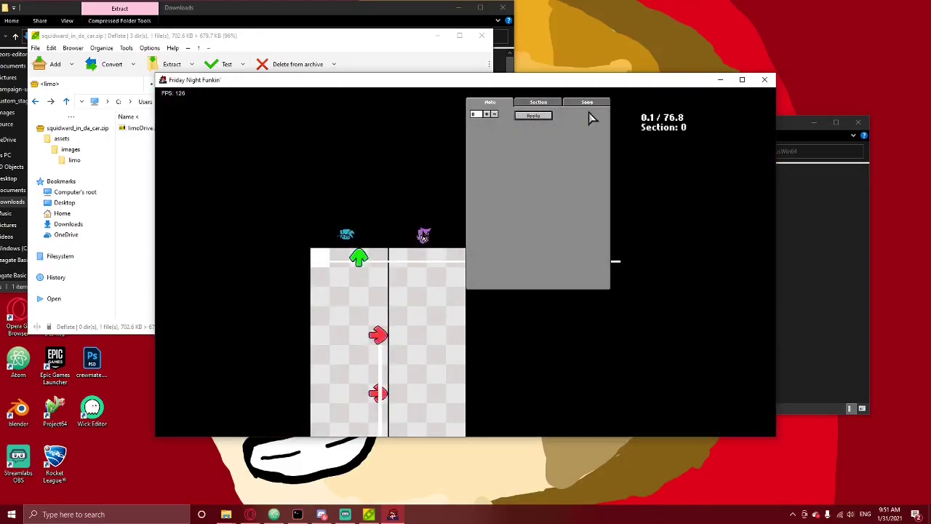
left_click(588, 104)
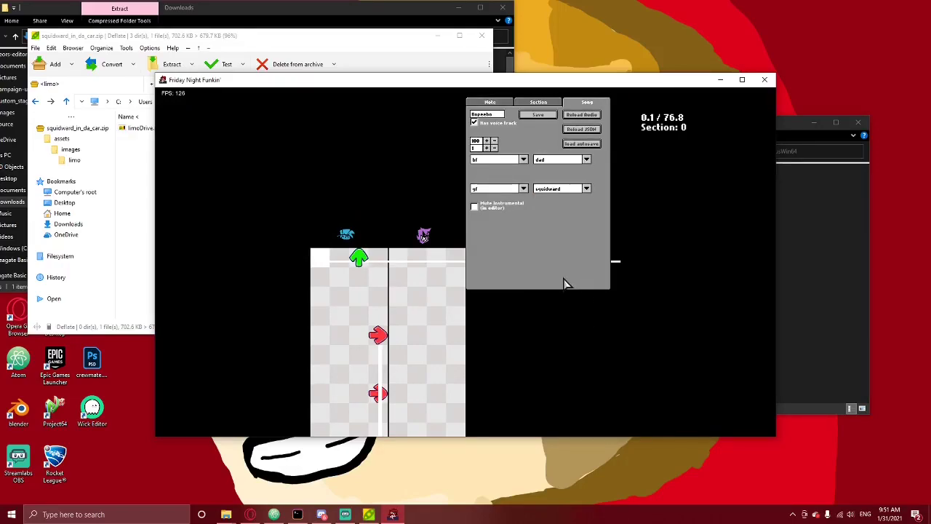
key("Return")
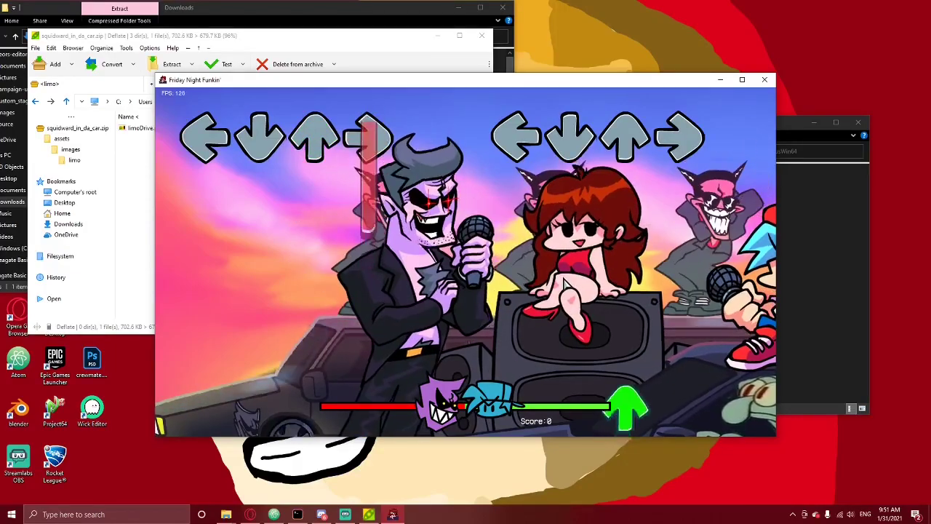
Play a few notes of Bopeebo to check the Squidward limo stage, and close the game
key("Up")
key("Right")
key("Right")
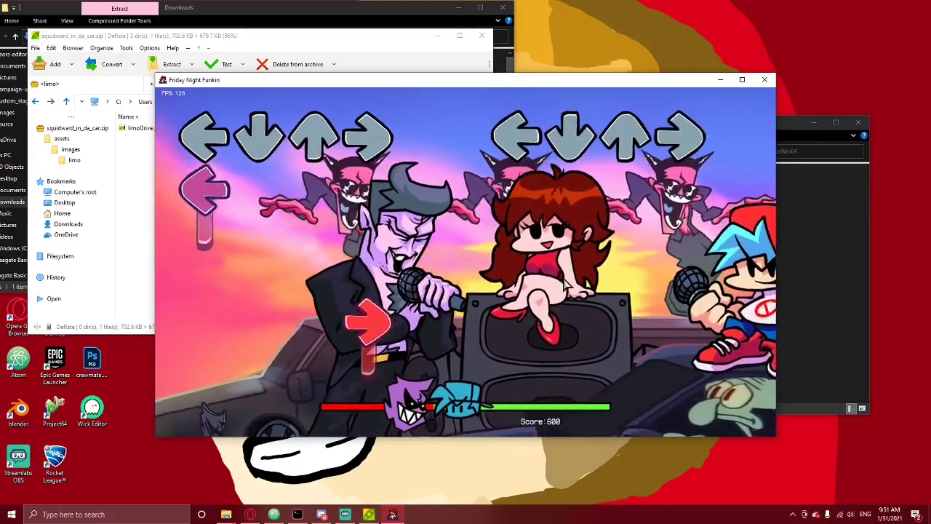
key("Down")
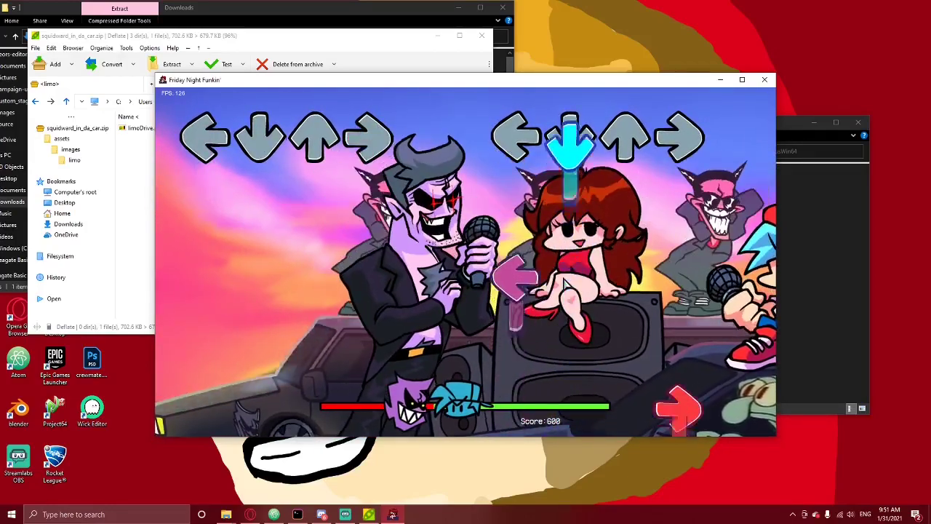
key("Left")
key("Right")
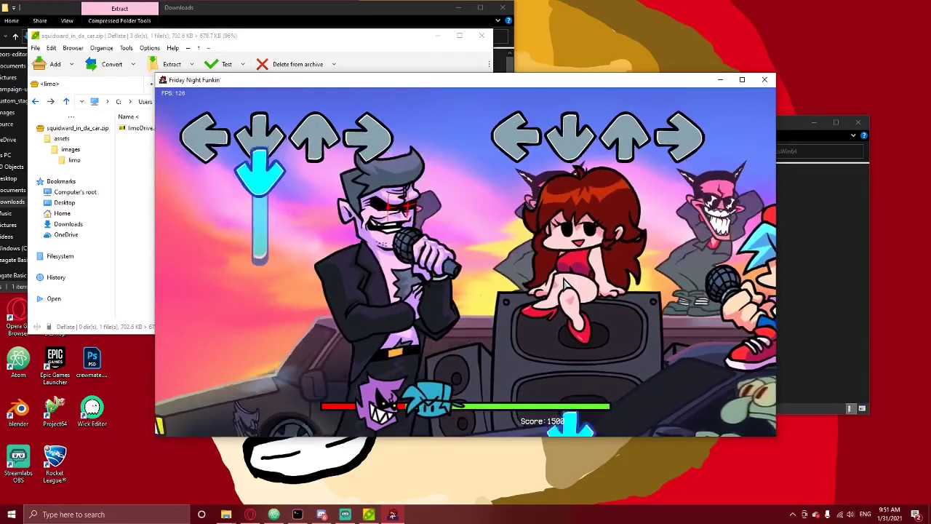
key("Return")
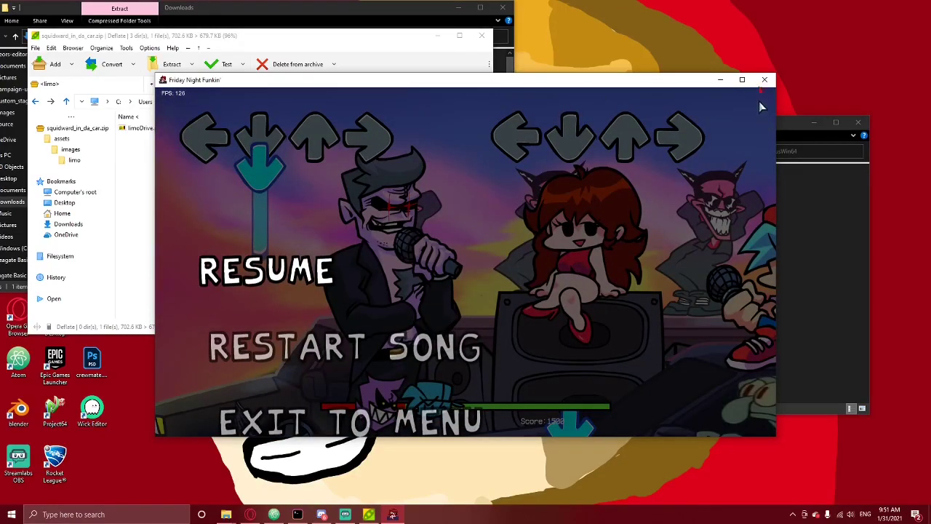
left_click(763, 80)
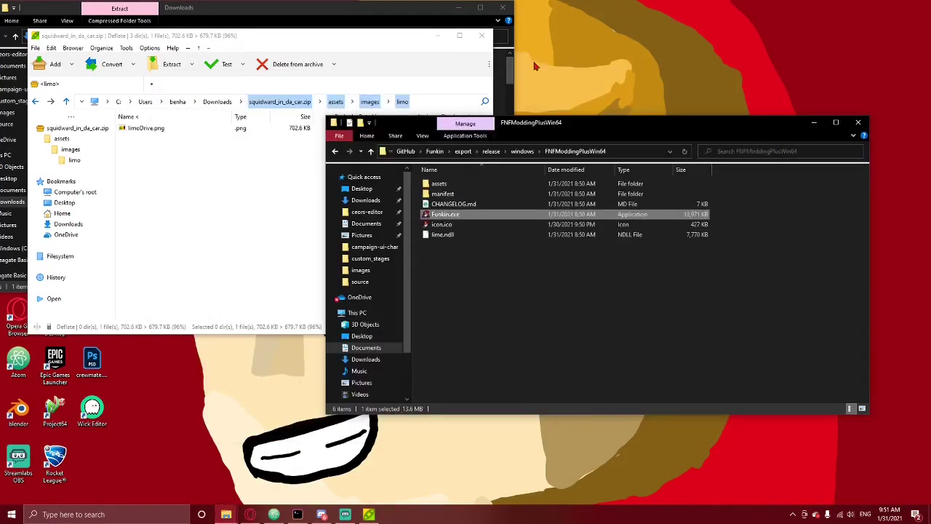
Close the squidward_in_da_car.zip archive and view the Life Will Change mod page on GameBanana in Opera GX
left_click(489, 37)
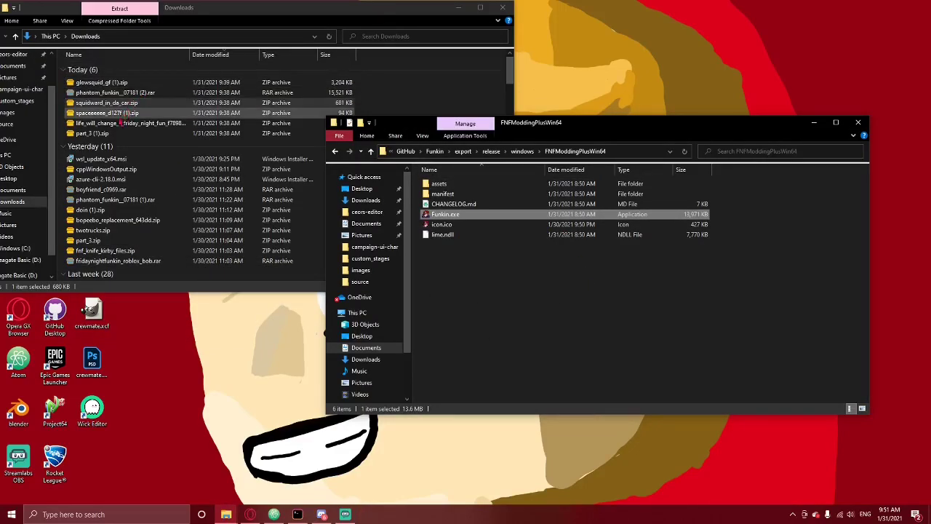
double_click(444, 186)
left_click(250, 515)
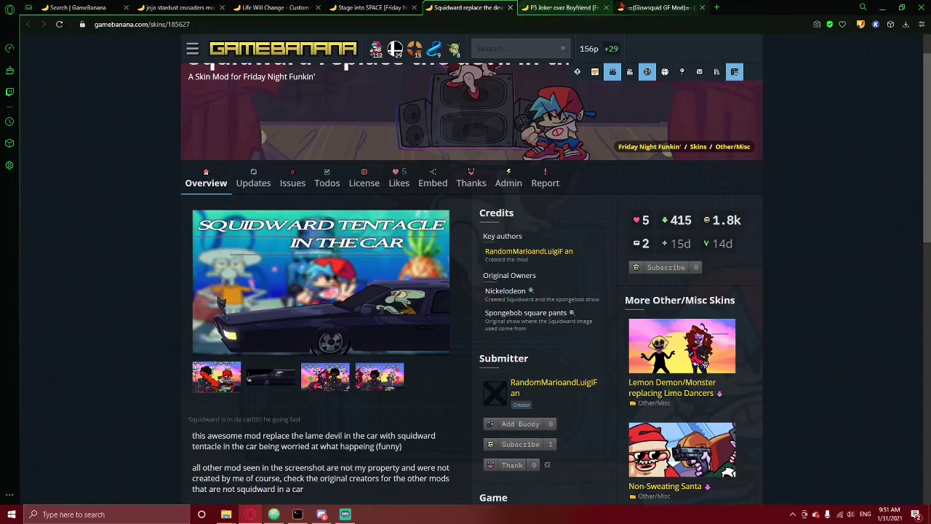
left_click(273, 7)
scroll(324, 362, "up", 10)
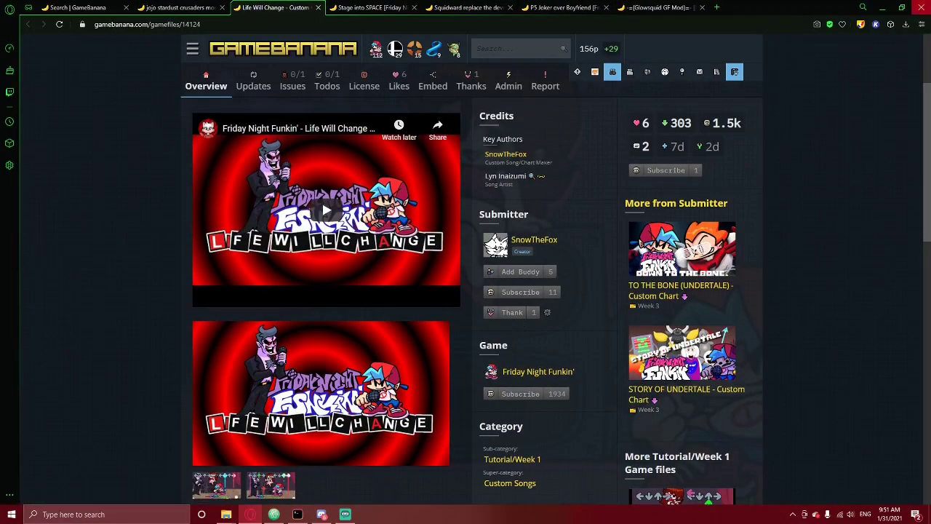
left_click(881, 7)
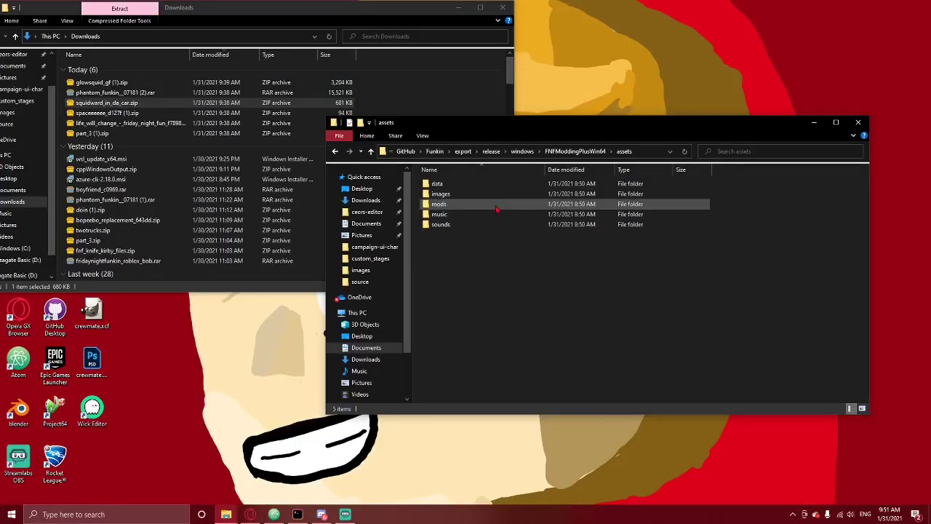
Create a folder named life-will-change inside the game's assets/data folder
double_click(441, 194)
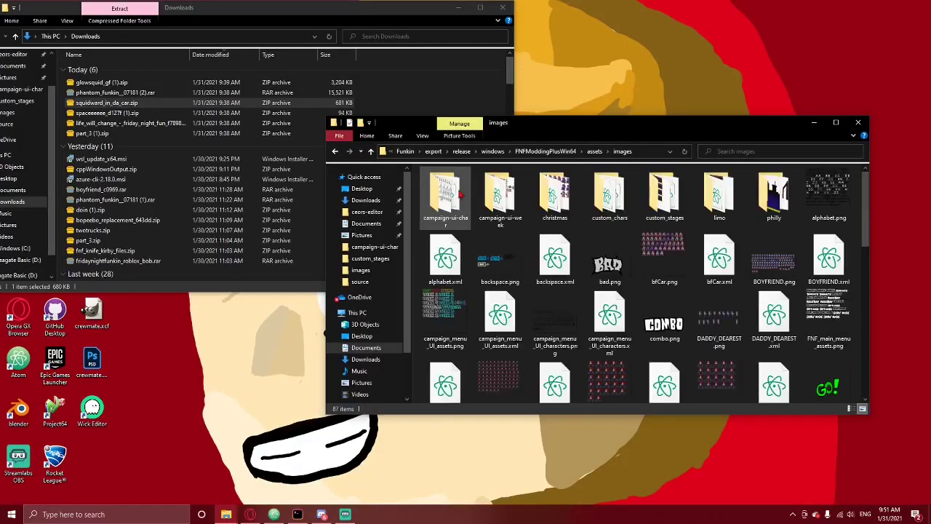
left_click(371, 151)
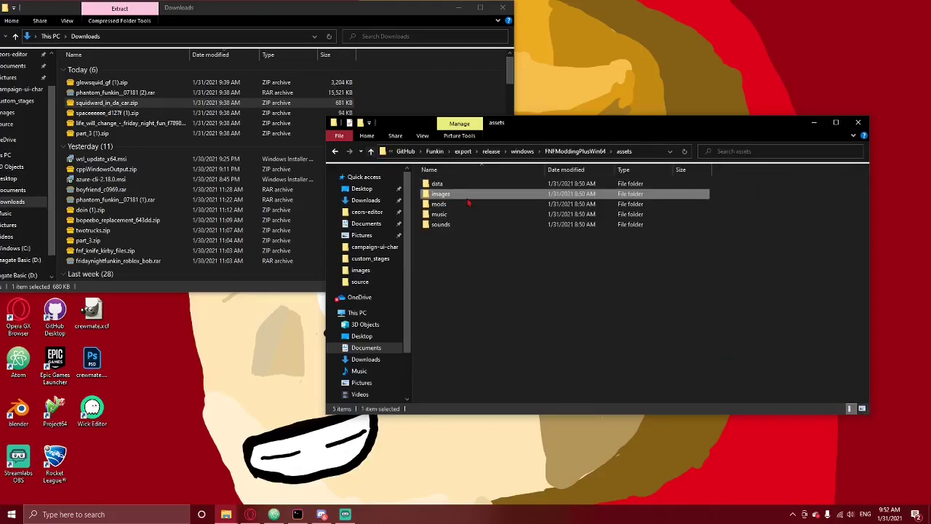
double_click(468, 185)
right_click(732, 240)
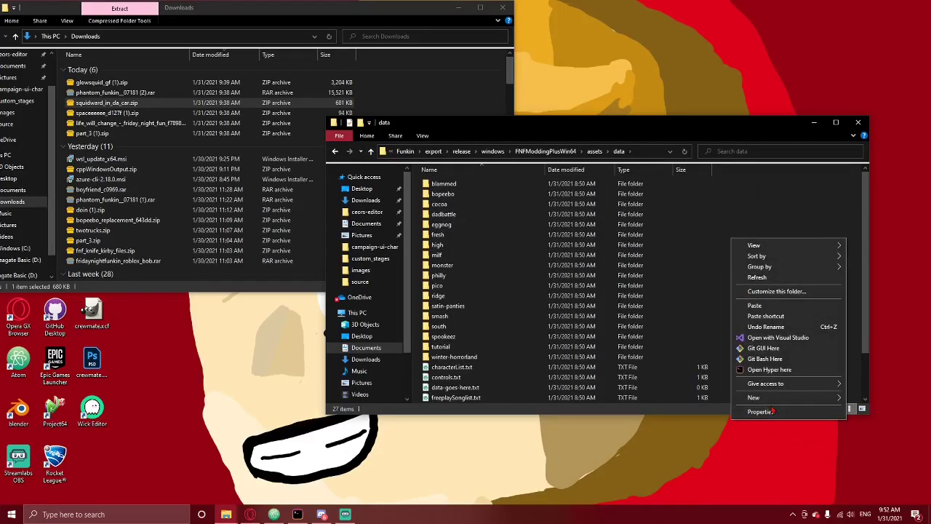
mouse_move(756, 397)
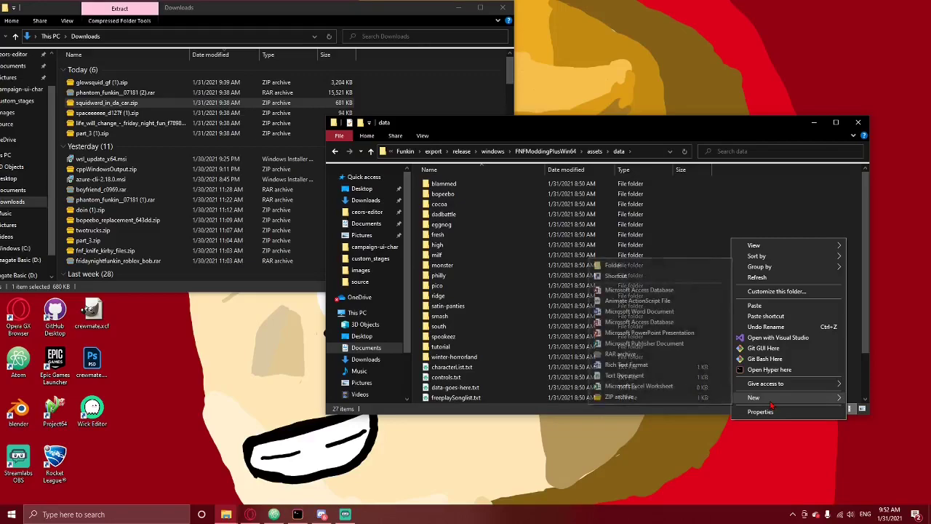
left_click(624, 267)
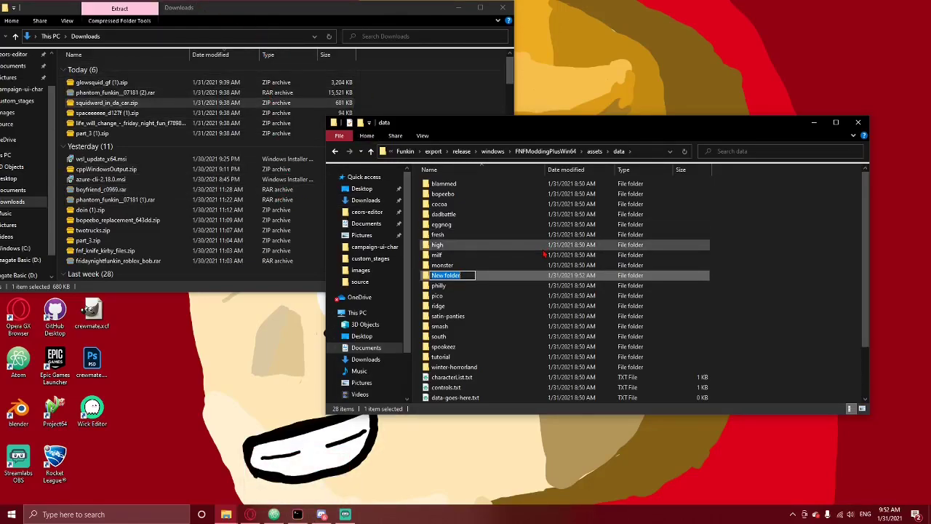
key("BackSpace")
type("life-will-change")
key("Return")
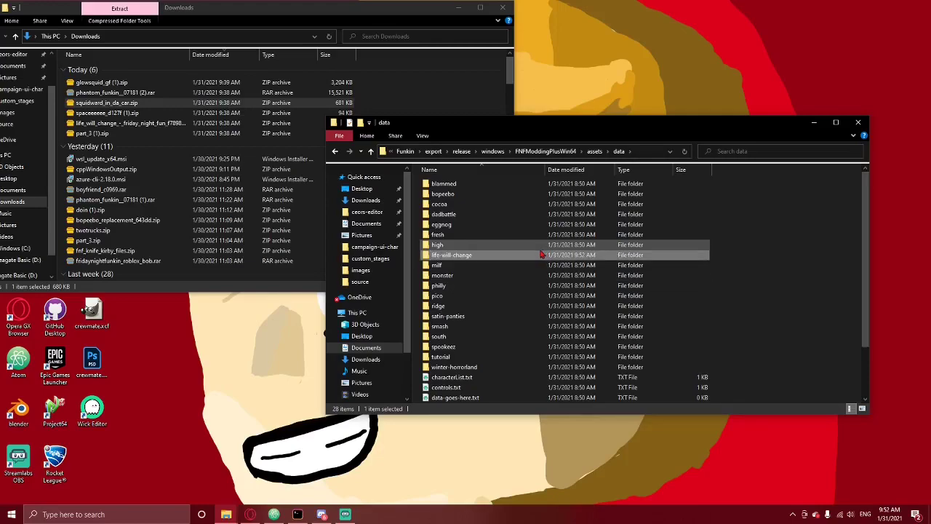
Extract the three fresh chart files from data/fresh in the life_will_change zip into the life-will-change folder
double_click(544, 255)
left_click(89, 124)
double_click(89, 124)
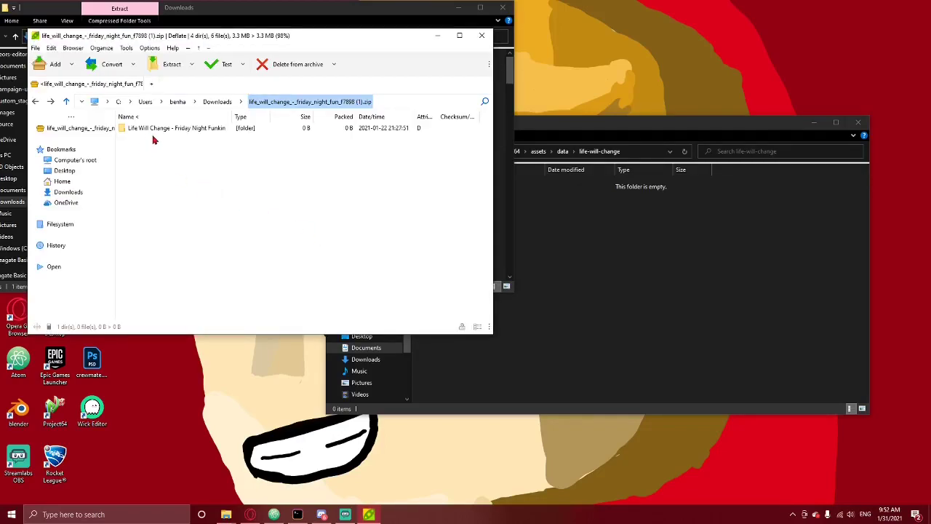
double_click(158, 131)
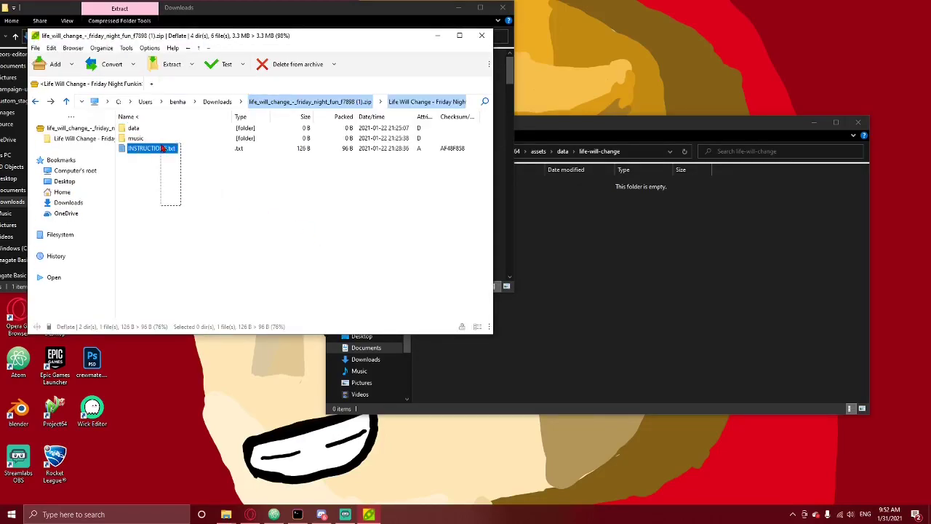
double_click(134, 128)
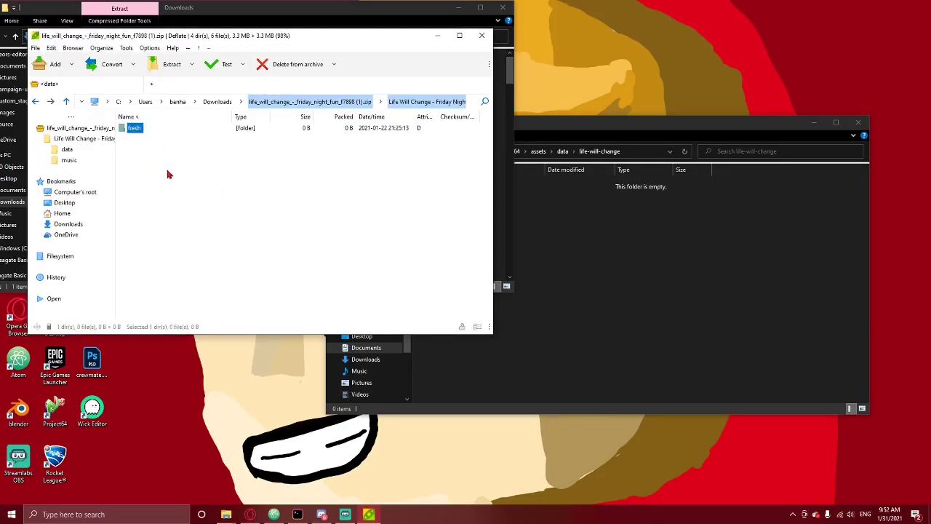
double_click(133, 128)
key("ctrl+a")
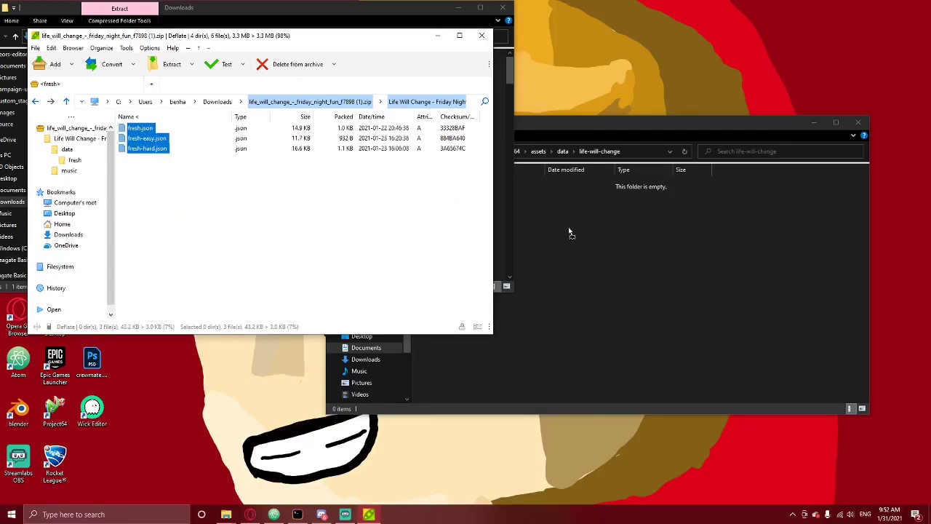
left_click_drag(569, 232, 563, 234)
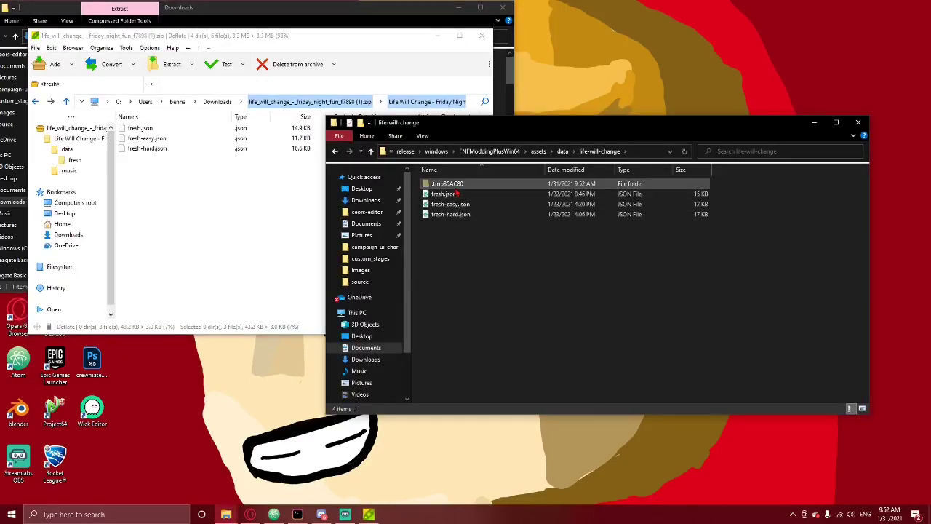
Rename fresh.json in the life-will-change folder to life-will-change.json
right_click(457, 187)
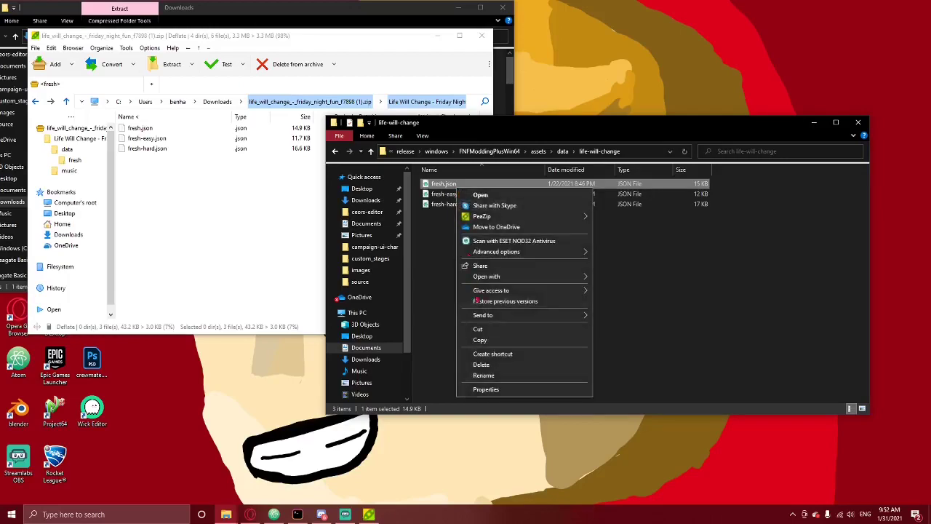
left_click(483, 376)
key("BackSpace")
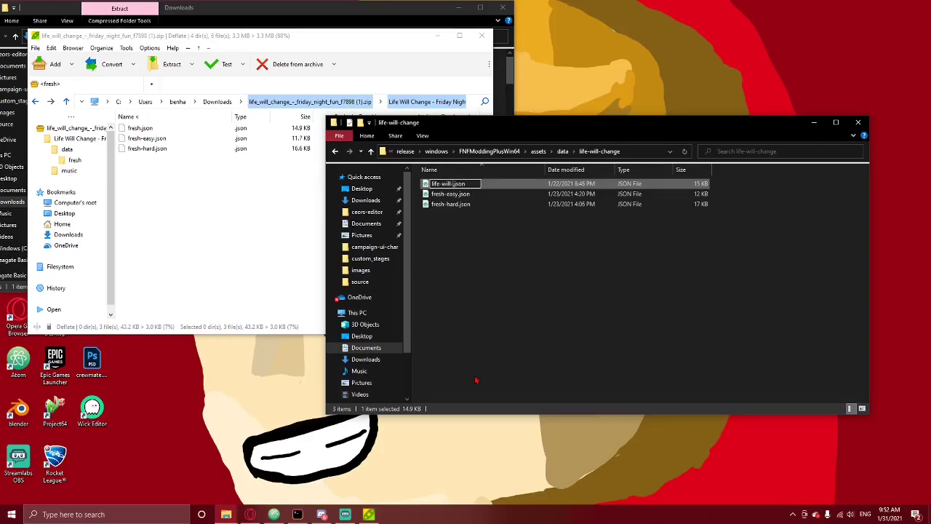
type("life-will-change")
key("Return")
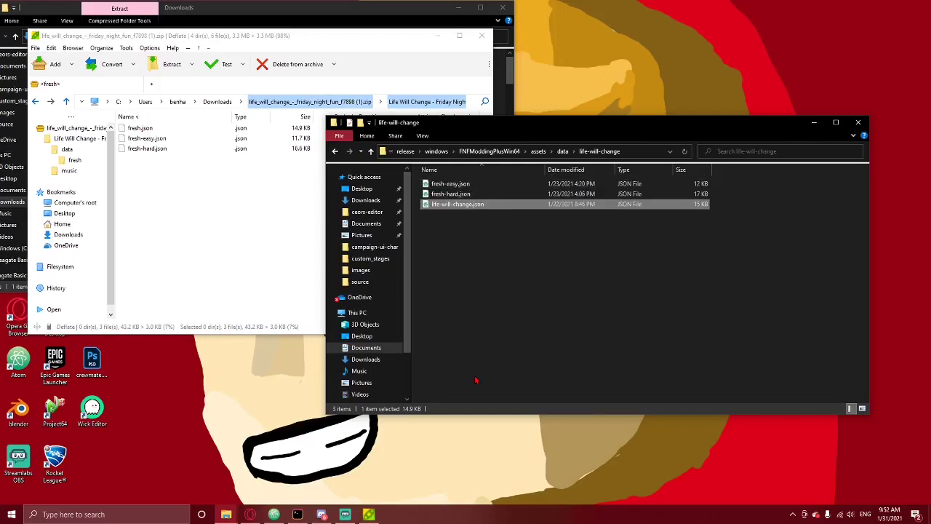
Rename fresh-easy.json to life-will-change-easy.json
right_click(462, 179)
right_click(446, 180)
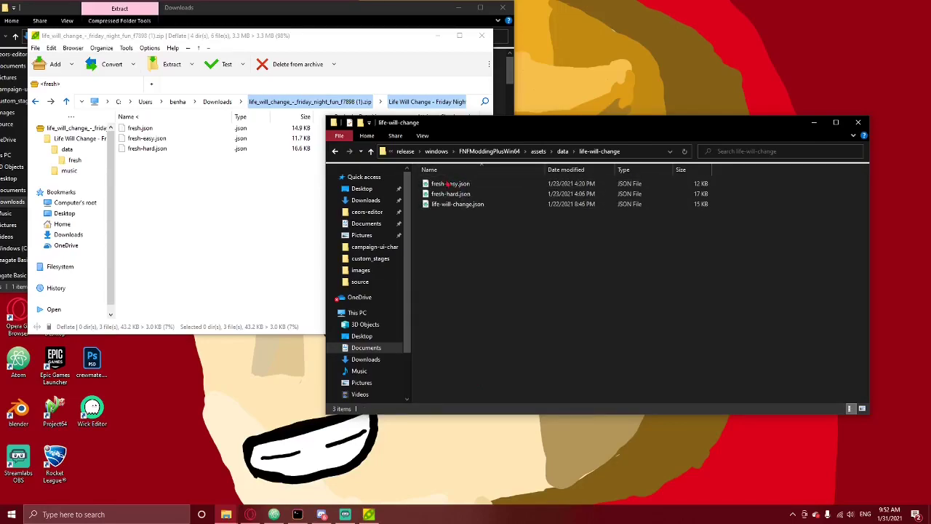
left_click(471, 368)
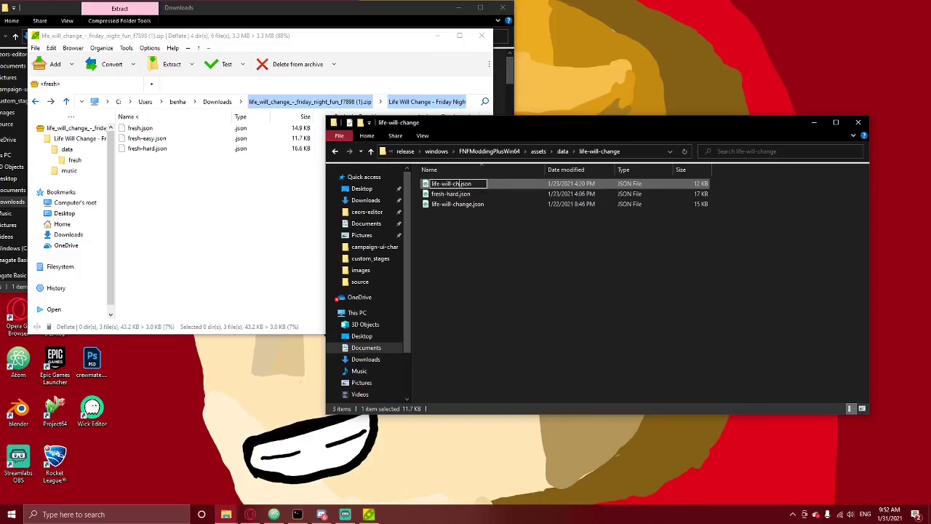
type("life-will-change-easy")
key("Return")
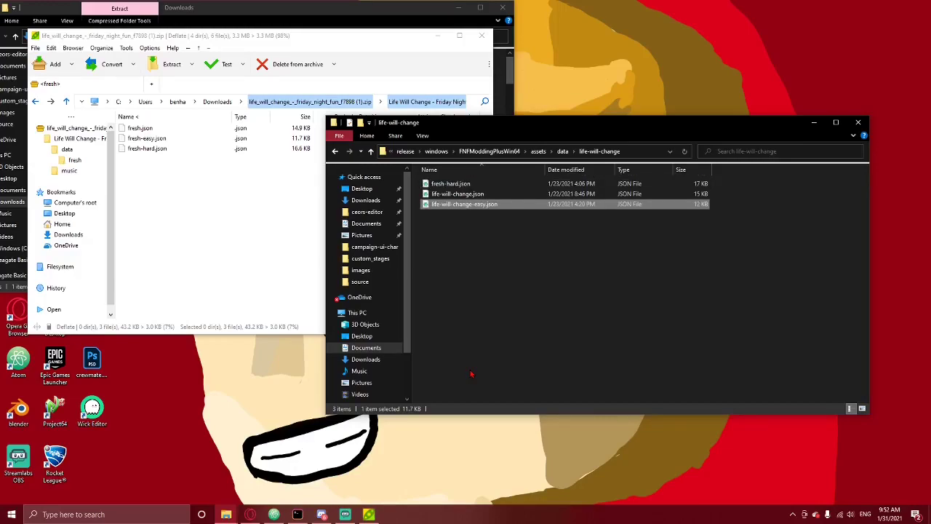
Rename fresh-hard.json to life-will-change-hard.json and close the life_will_change archive
right_click(448, 183)
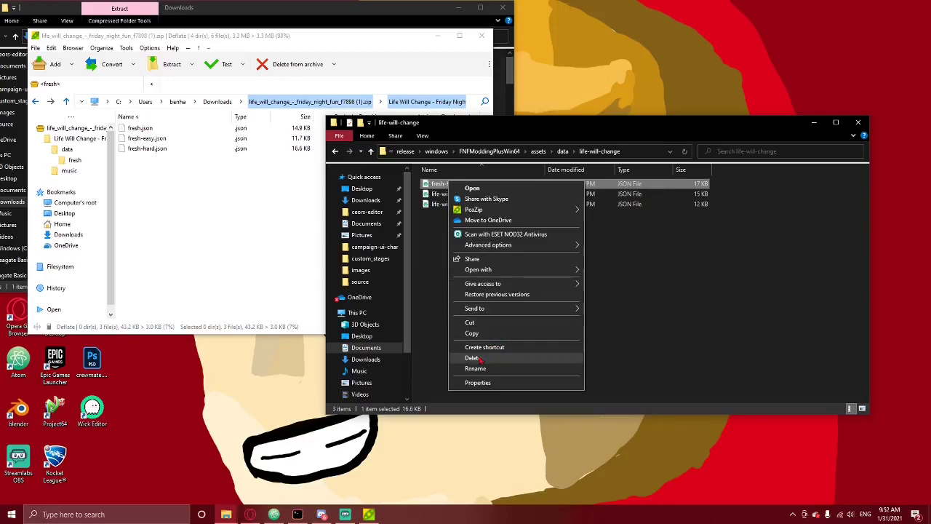
left_click(476, 369)
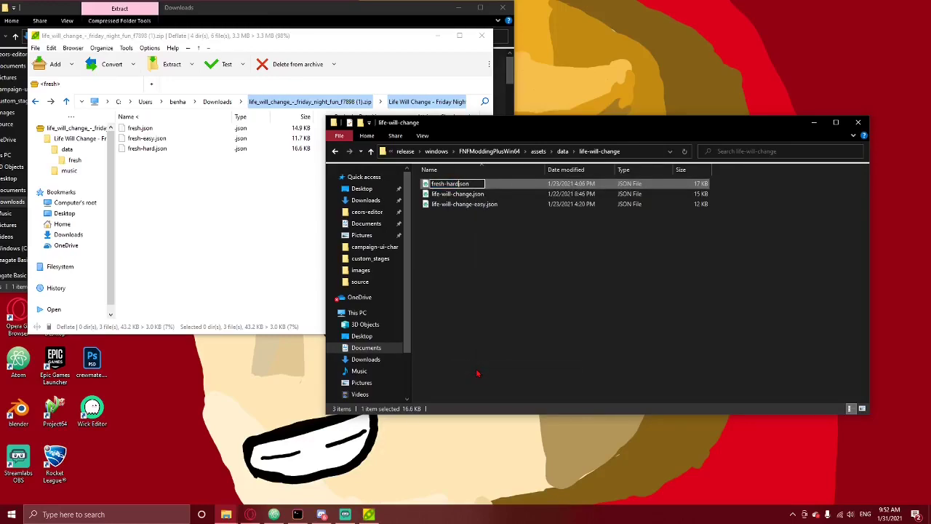
key("BackSpace")
key("BackSpace")
key("BackSpace")
key("BackSpace")
key("BackSpace")
key("BackSpace")
key("BackSpace")
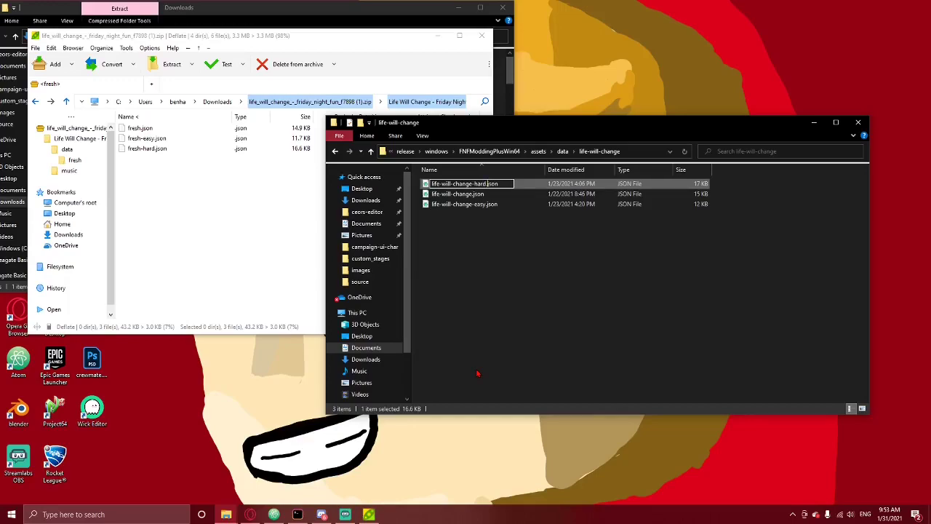
key("Return")
left_click(482, 35)
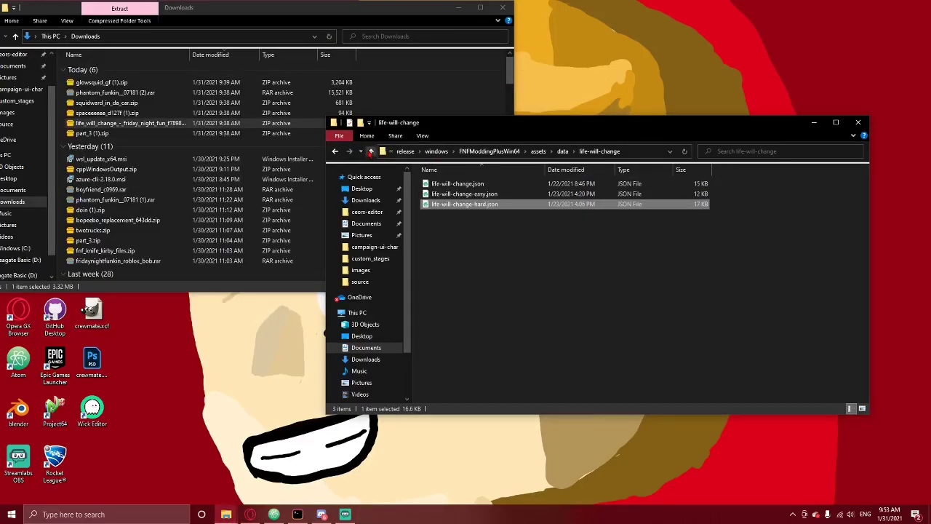
Open the game's assets/music folder and the music folder inside the life_will_change zip
left_click(370, 151)
left_click(370, 151)
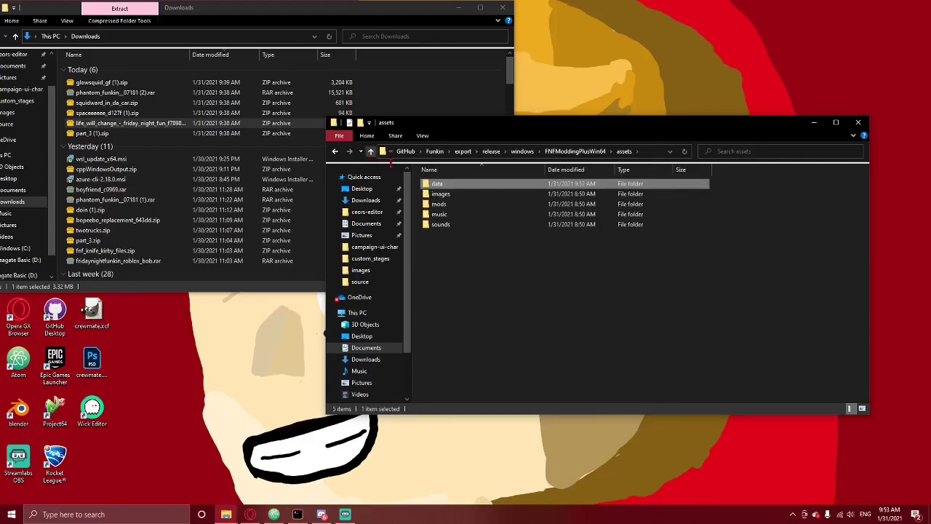
double_click(439, 214)
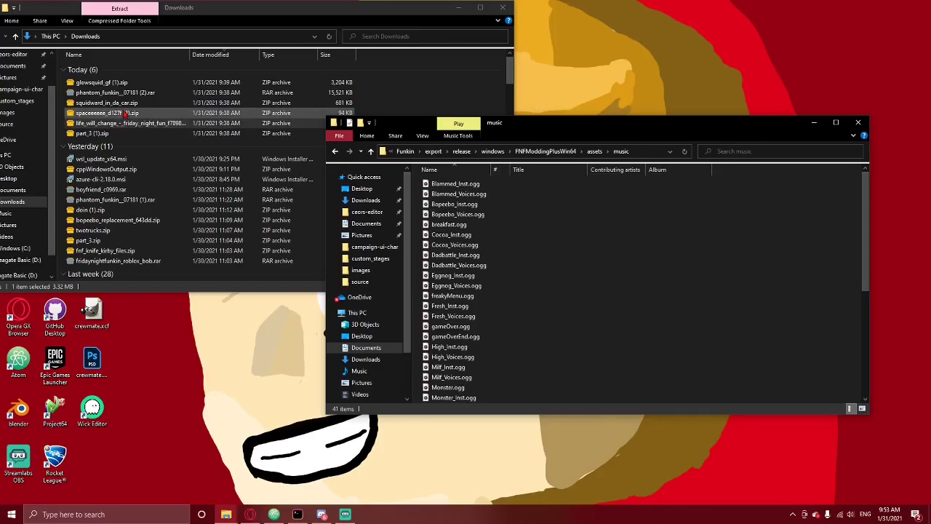
left_click(134, 124)
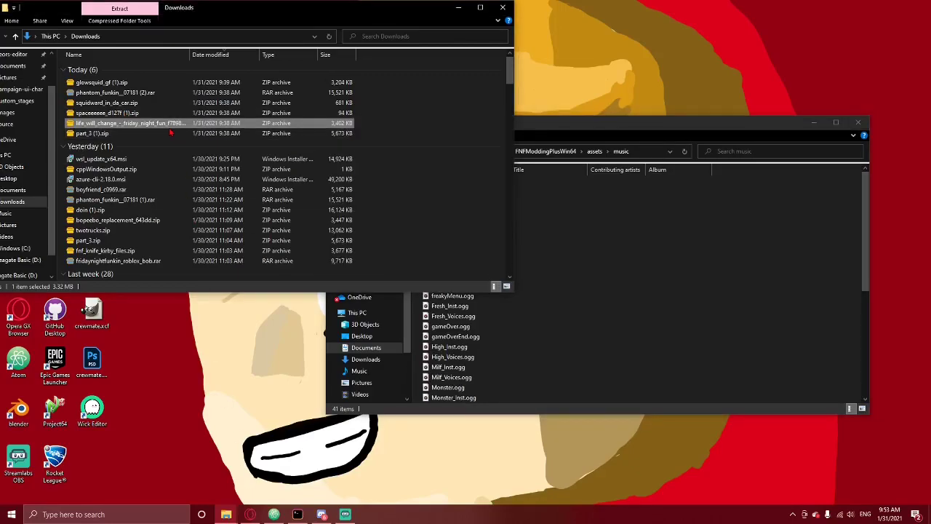
double_click(175, 129)
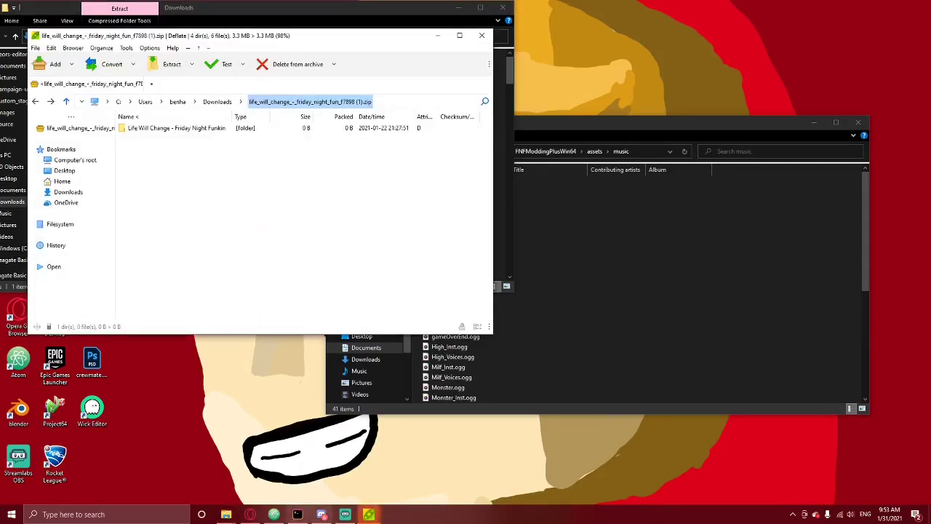
left_click(162, 137)
double_click(149, 128)
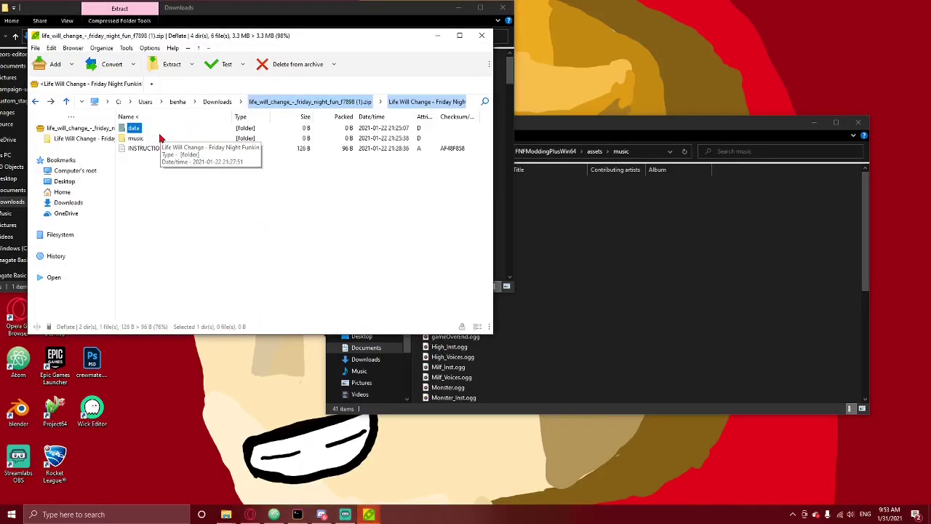
double_click(131, 139)
Create a folder named temp inside the game's assets/music folder
left_click(567, 275)
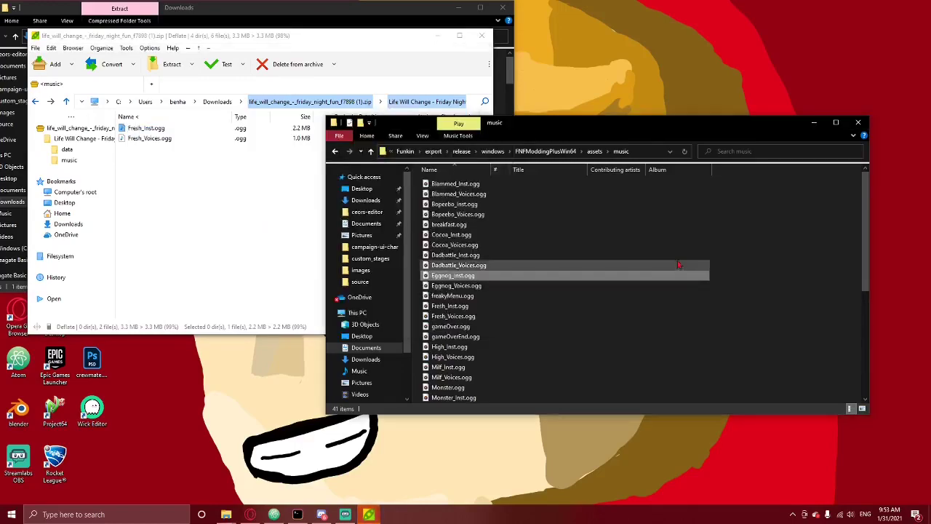
right_click(885, 308)
right_click(794, 342)
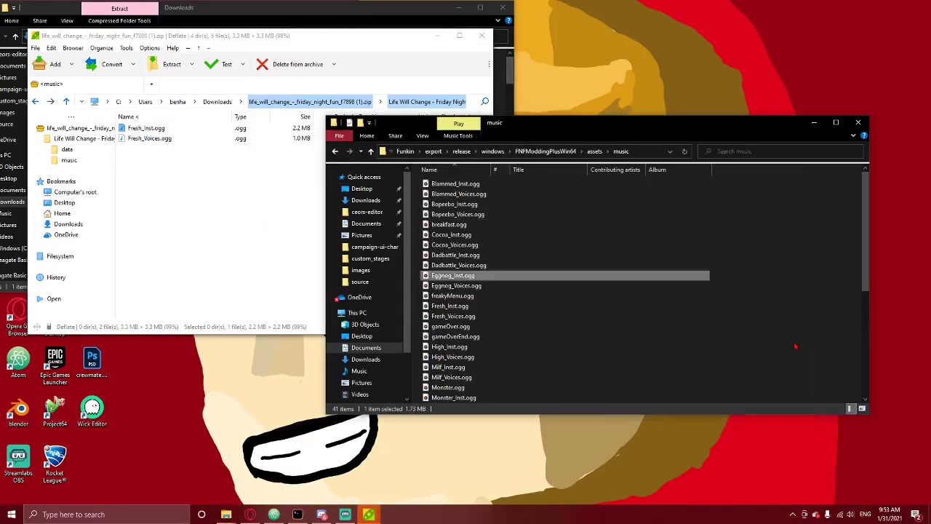
mouse_move(841, 321)
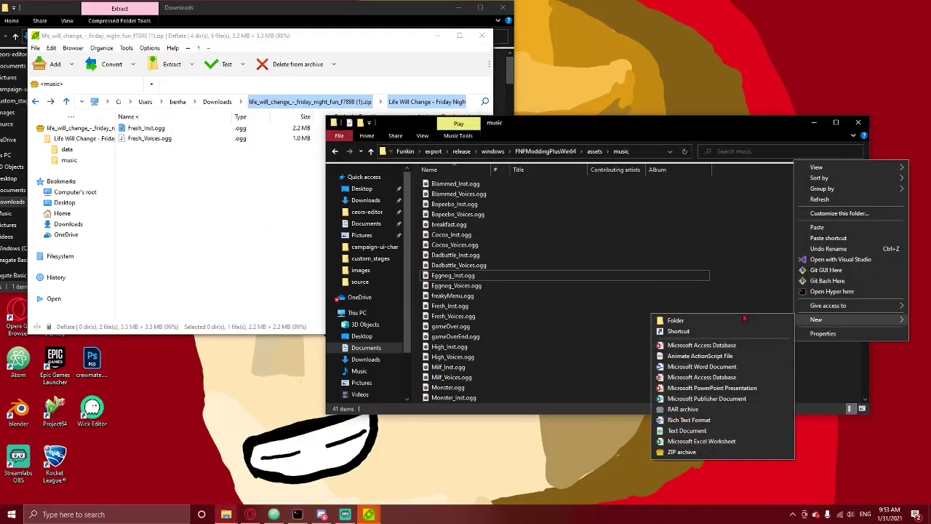
left_click(743, 320)
type("temp")
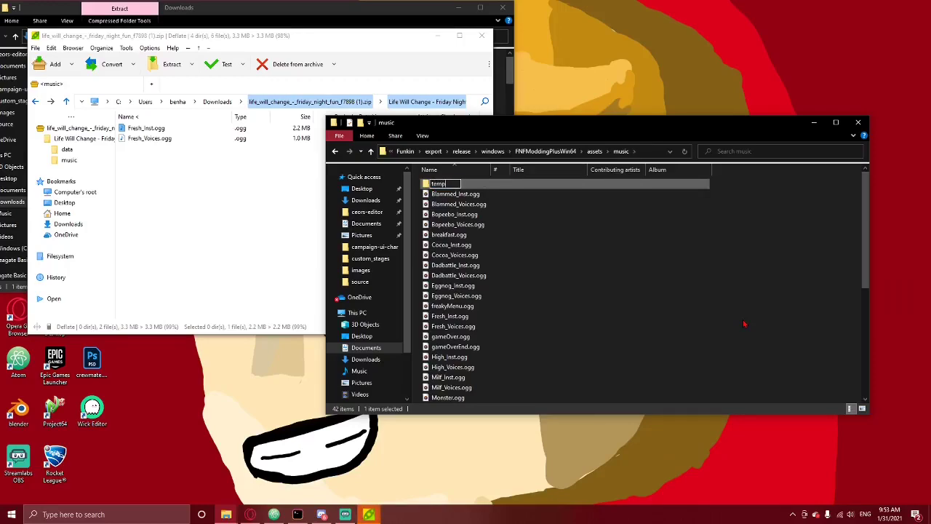
key("Return")
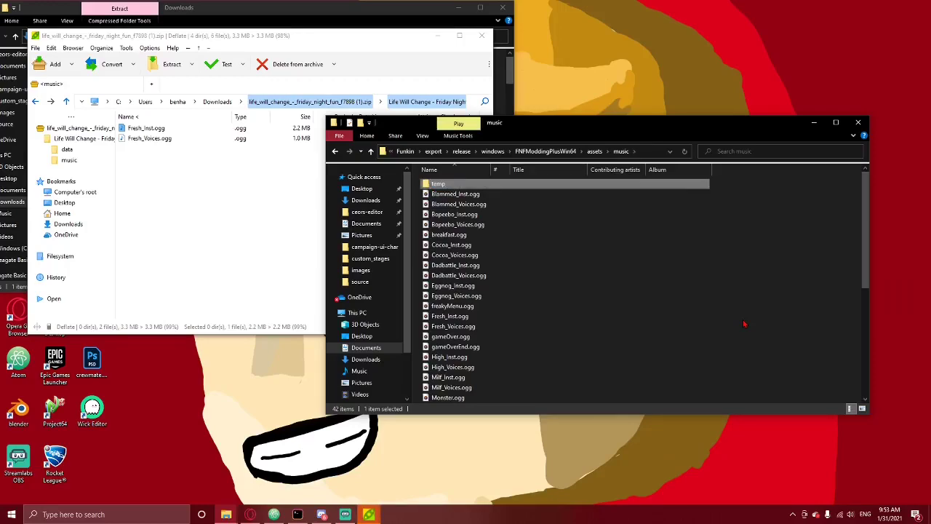
Extract Fresh_Inst.ogg and Fresh_Voices.ogg from the life_will_change zip into the temp folder
double_click(478, 184)
left_click_drag(187, 178, 149, 130)
left_click_drag(560, 249, 560, 249)
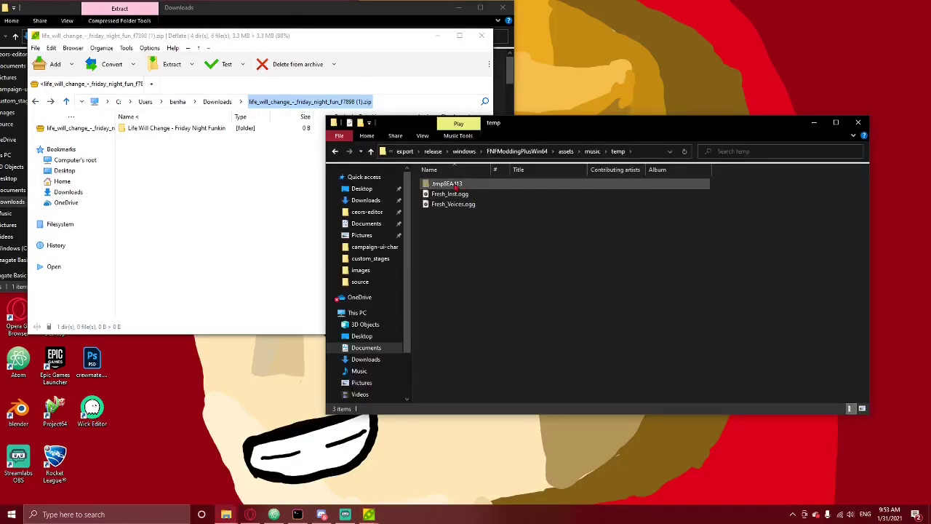
Rename Fresh_Inst.ogg in the temp folder to Life-Will-Change_Inst.ogg
left_click(454, 186)
right_click(449, 185)
left_click(476, 379)
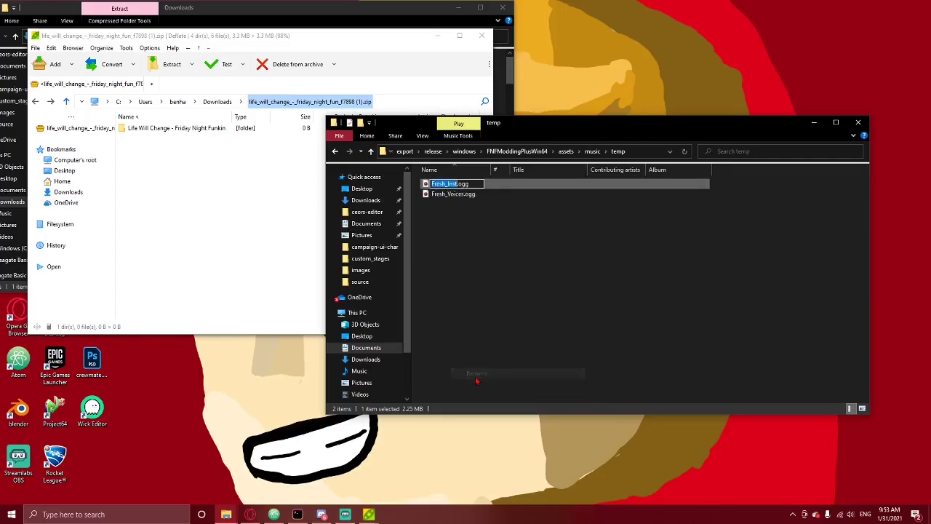
key("Home")
key("BackSpace")
key("BackSpace")
key("BackSpace")
key("BackSpace")
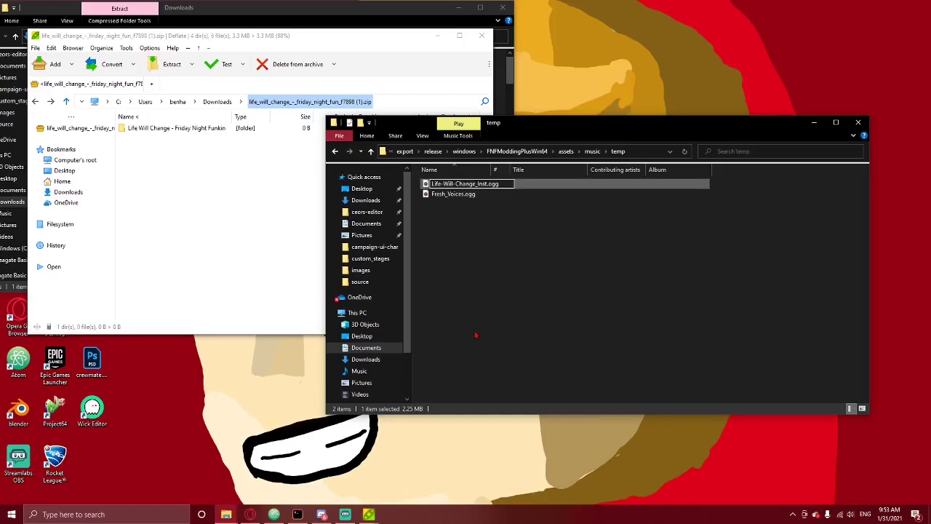
Rename Fresh_Voices.ogg in the temp folder to Life-Will-Change_Voices.ogg
right_click(450, 186)
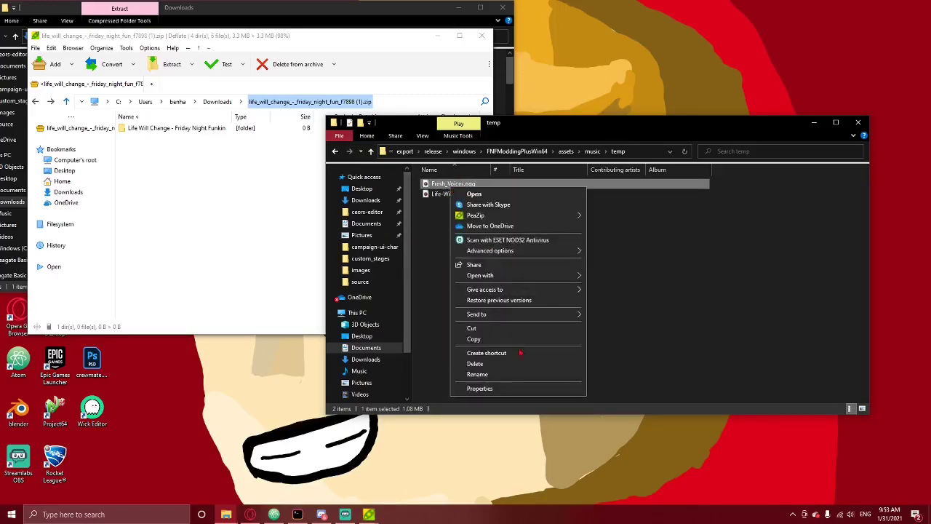
left_click(509, 375)
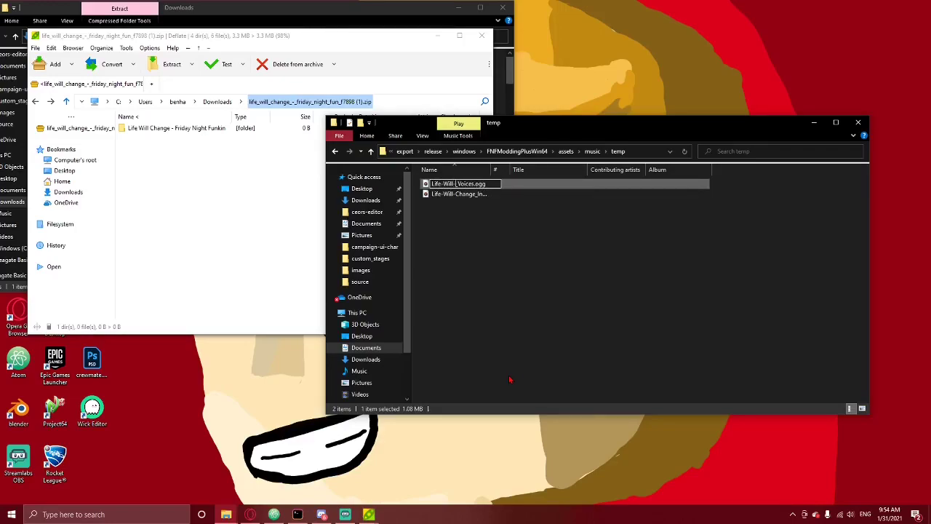
type("ange")
left_click(509, 379)
Move both renamed song files from temp into the music folder and go back to the assets folder
left_click_drag(474, 231, 593, 151)
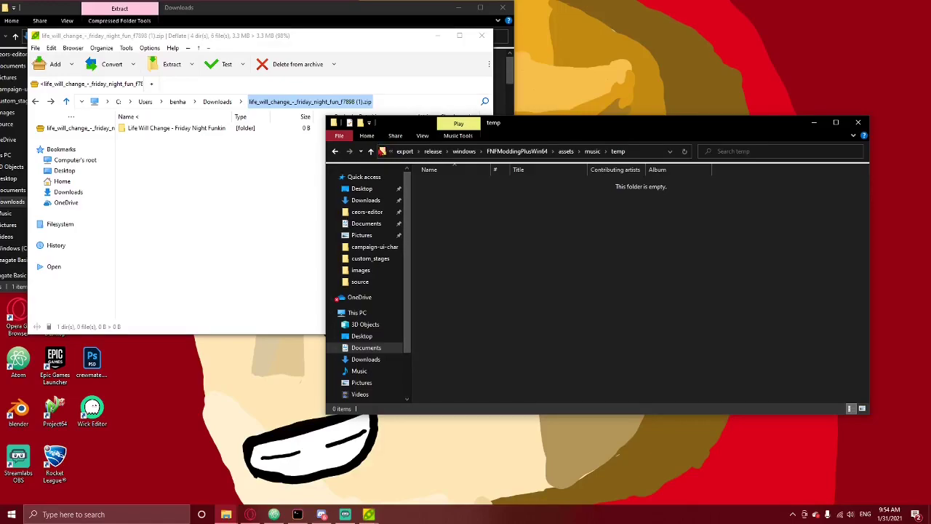
left_click(371, 151)
left_click(371, 151)
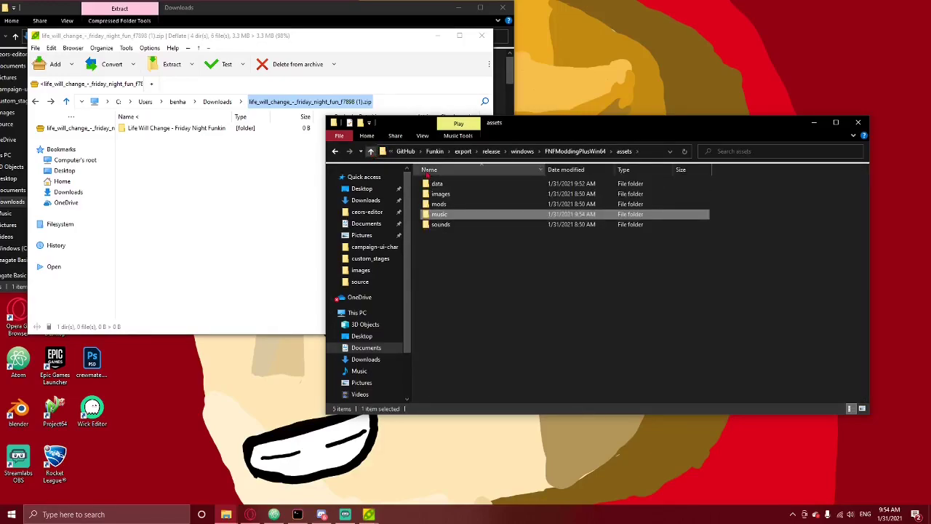
Open freeplaySonglist.txt from the game's assets/data folder in the text editor
left_click(371, 151)
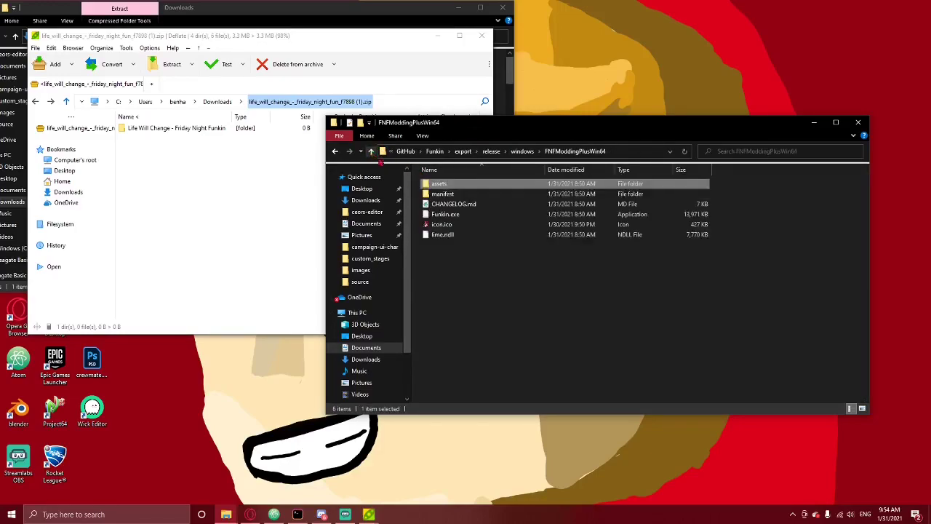
left_click(450, 216)
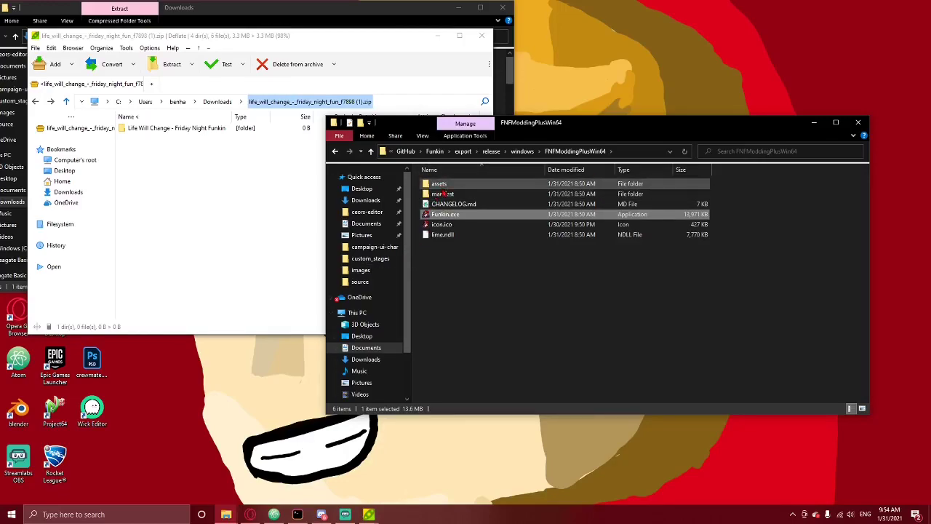
left_click(444, 193)
double_click(439, 184)
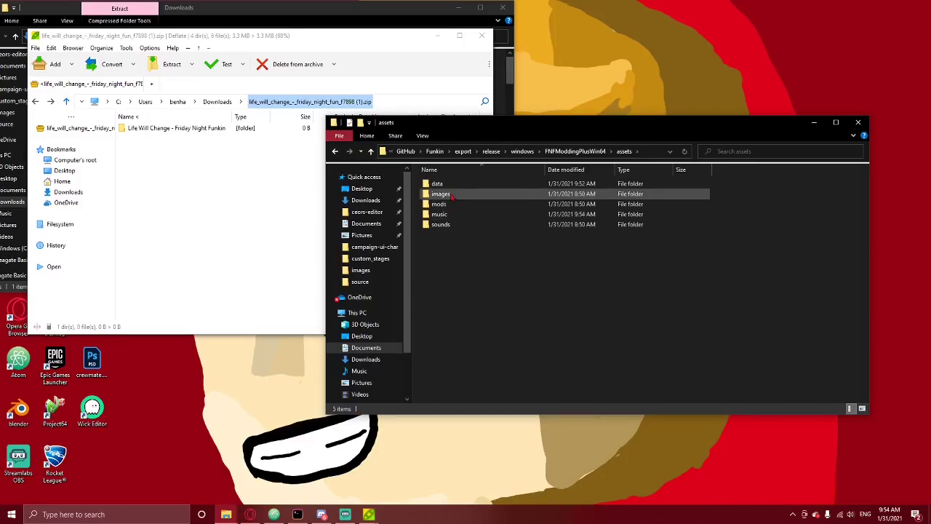
double_click(446, 185)
scroll(466, 363, "down", 2)
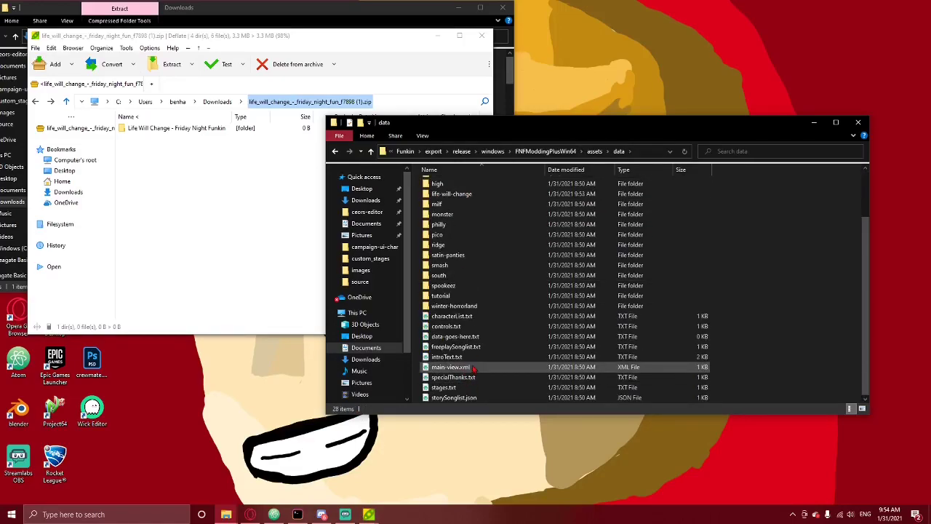
double_click(485, 348)
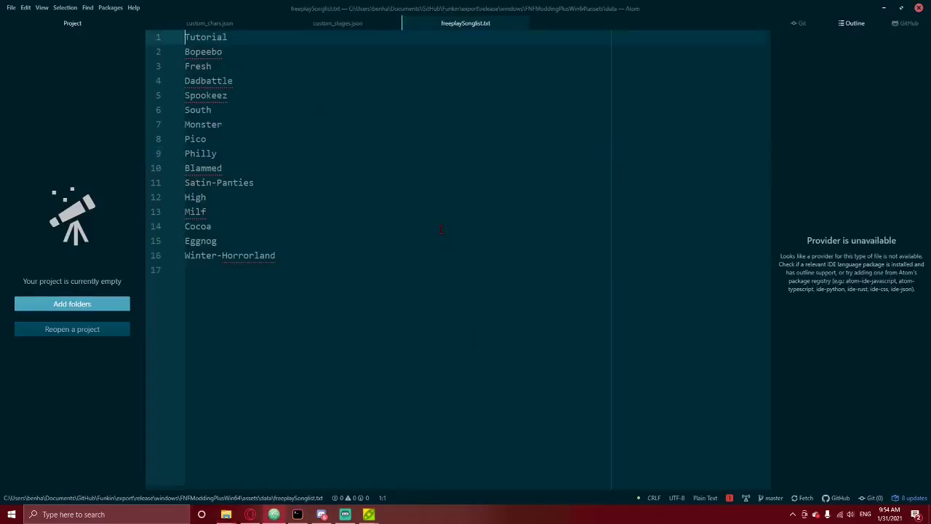
Add Life-Will-Change on a new line below Winter-Horrorland, save the song list and minimize the editor
left_click(387, 255)
key("Return")
type("Life-Will-Change")
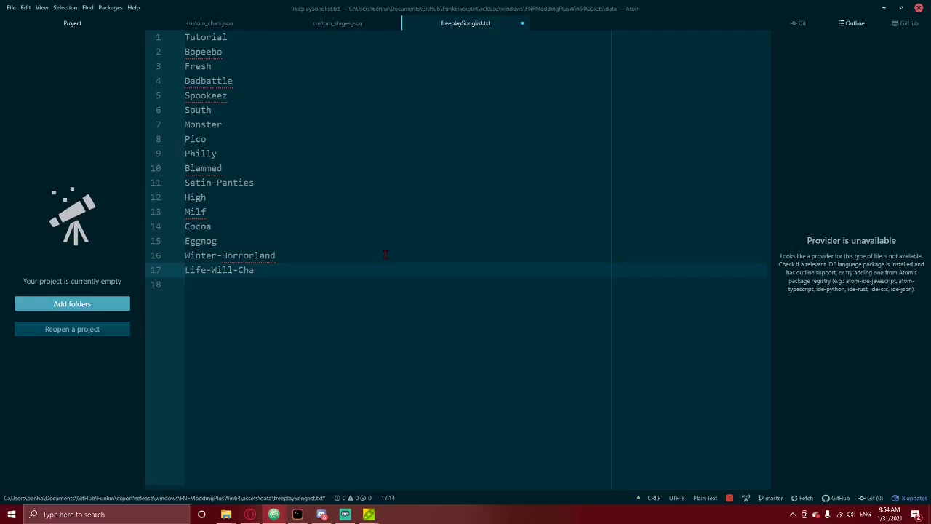
left_click(883, 7)
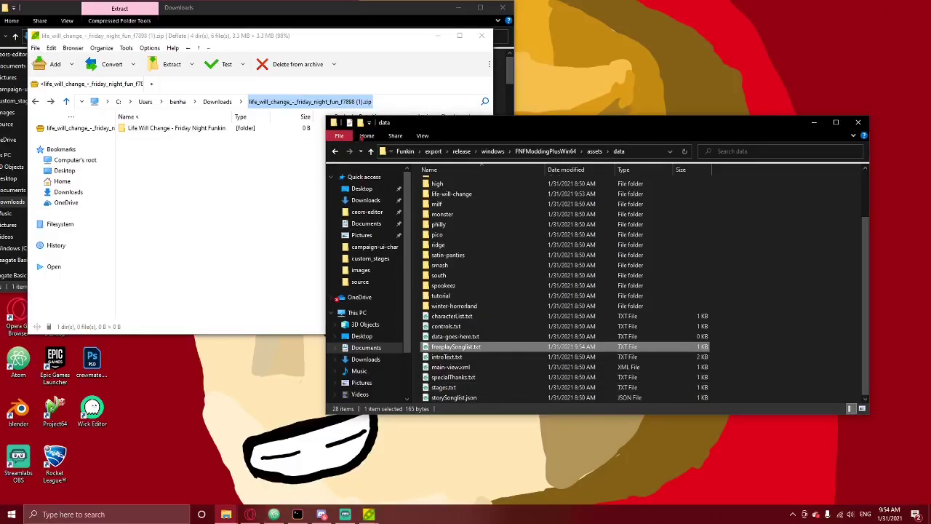
Launch Funkin.exe from FNFModdingPlusWin64 and start Life Will Change in Freeplay on Normal difficulty
double_click(371, 150)
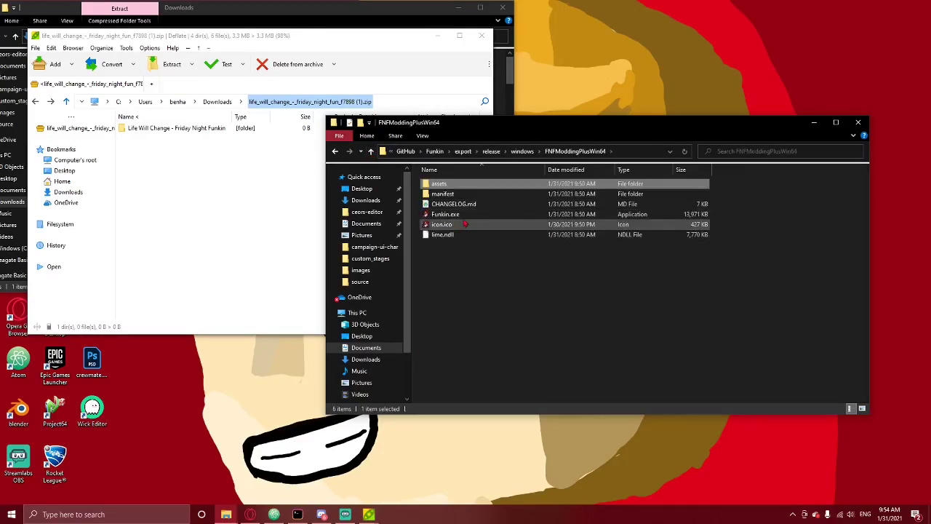
double_click(451, 214)
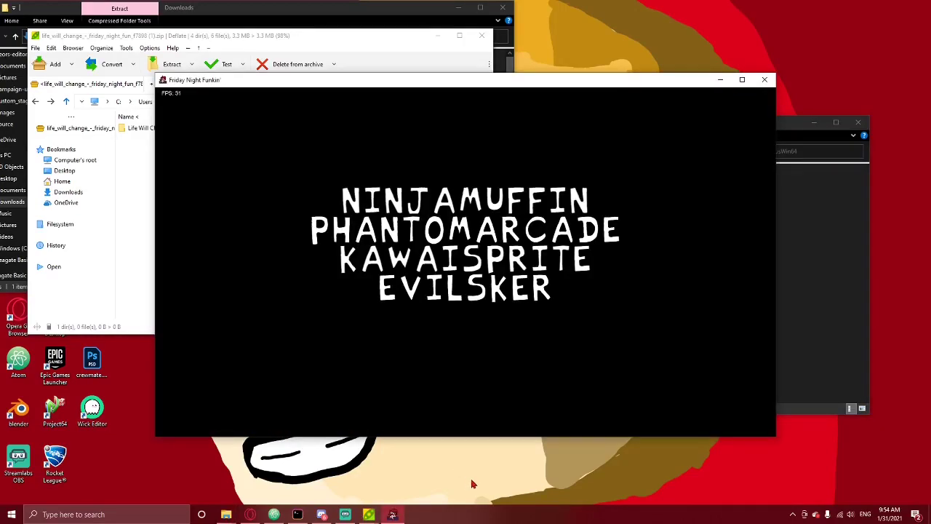
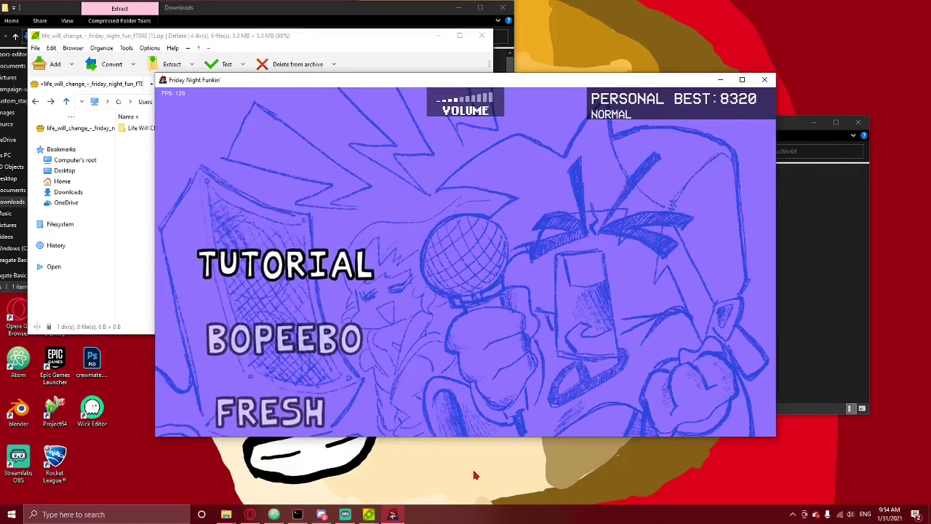
key("Down")
key("Down")
key("Up")
key("Up")
key("Up")
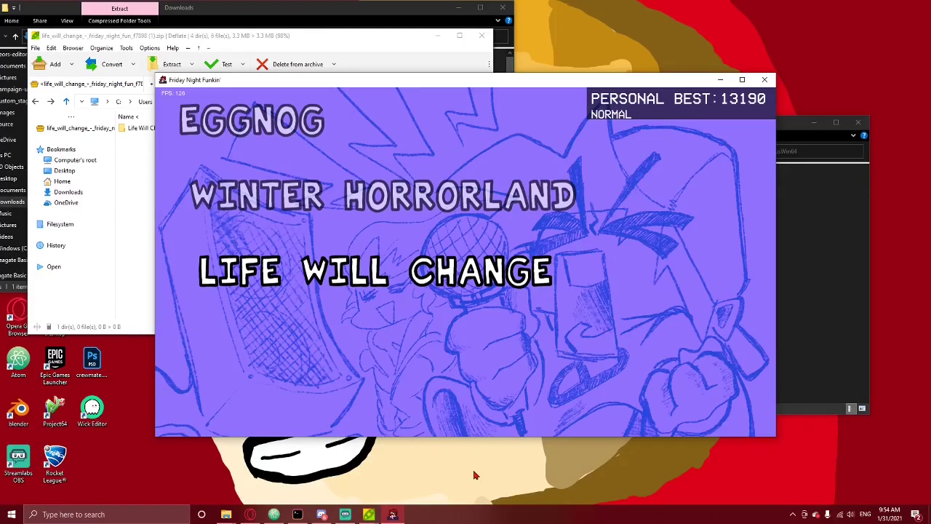
key("Return")
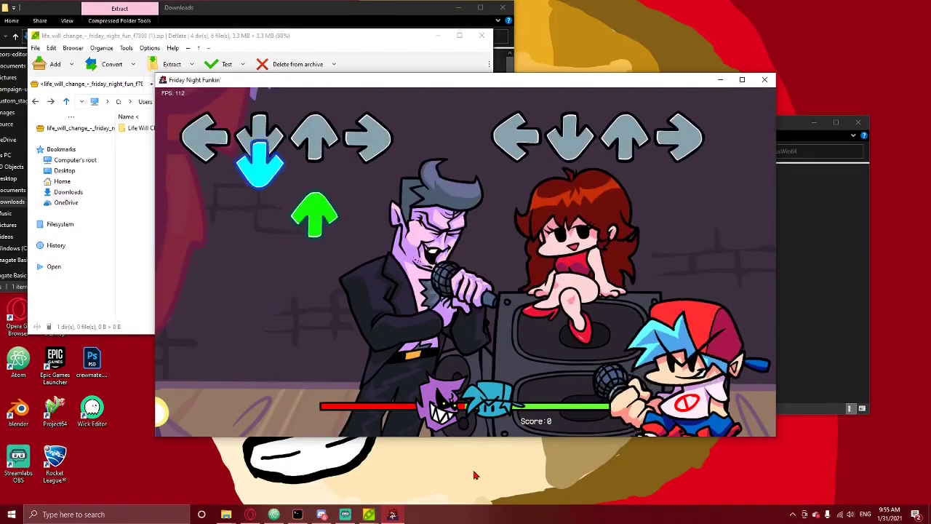
Open the playing song in the chart editor and set its song name to Life-Will-Change
key("Return")
key("Return")
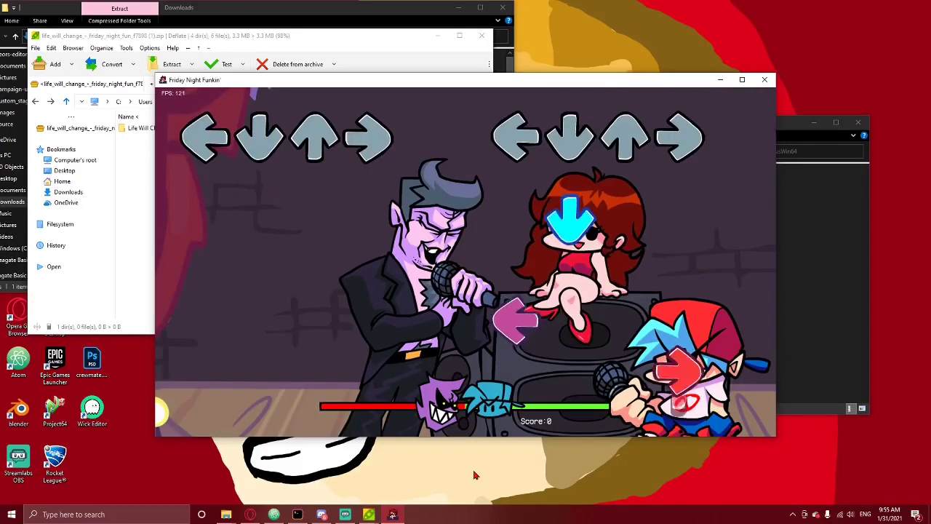
key("7")
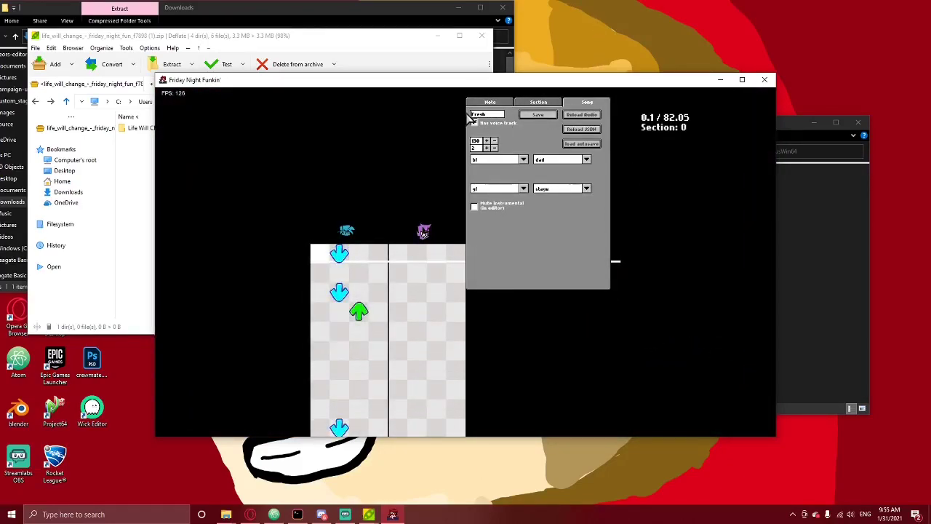
key("d")
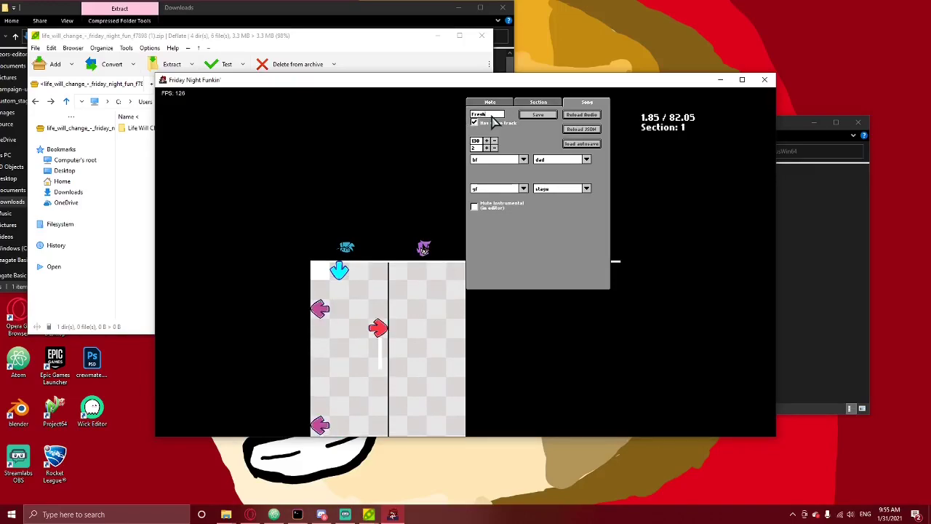
key("d")
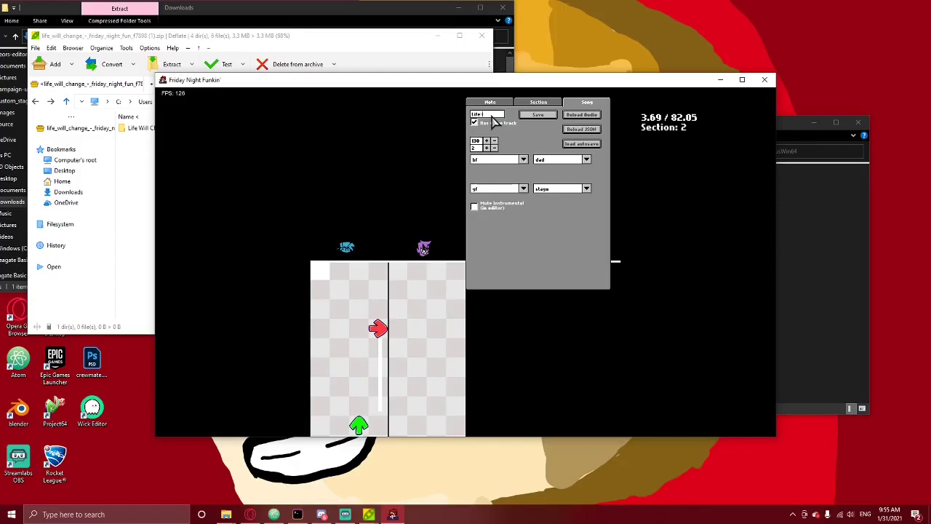
key("minus")
key("minus")
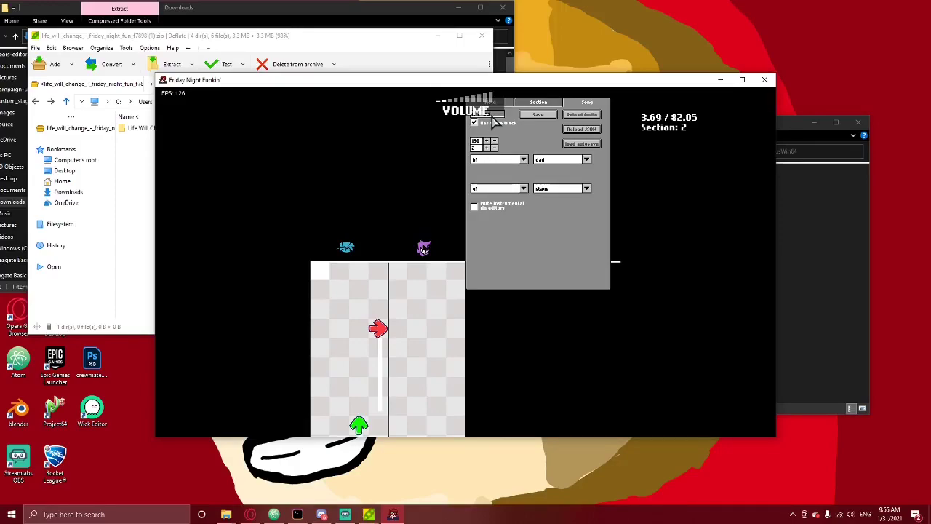
key("a")
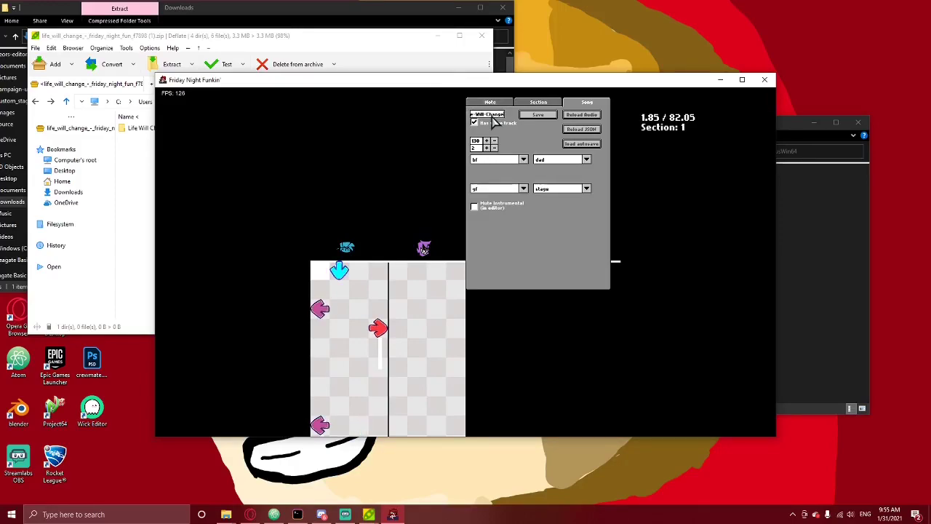
Save the edited chart as life-will-change.json and return from the chart editor to playing the song
left_click(538, 115)
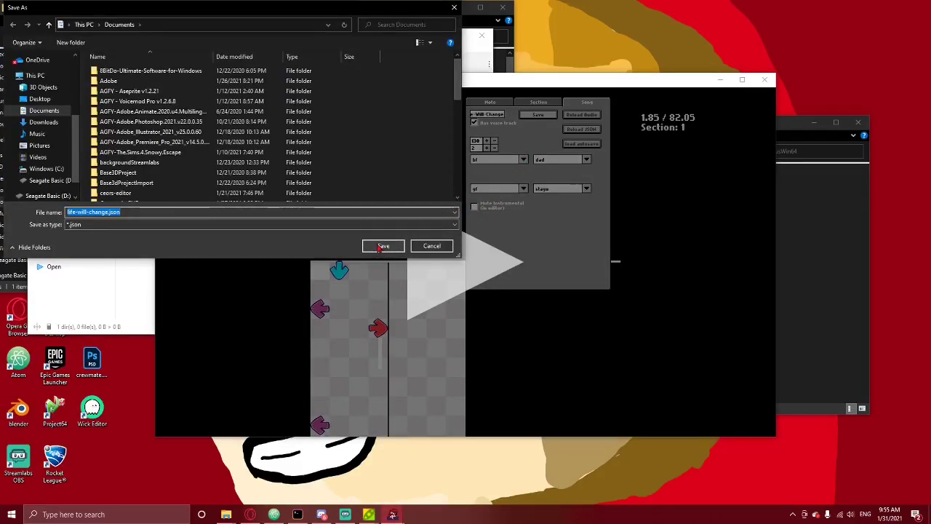
left_click(379, 247)
key("Return")
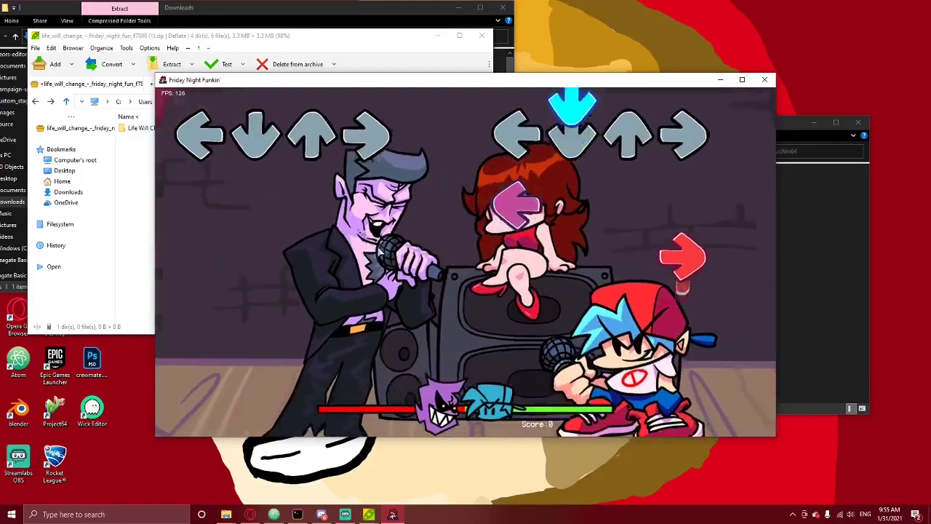
Exit the song to the menu and start Life Will Change in Freeplay on Hard difficulty
key("Return")
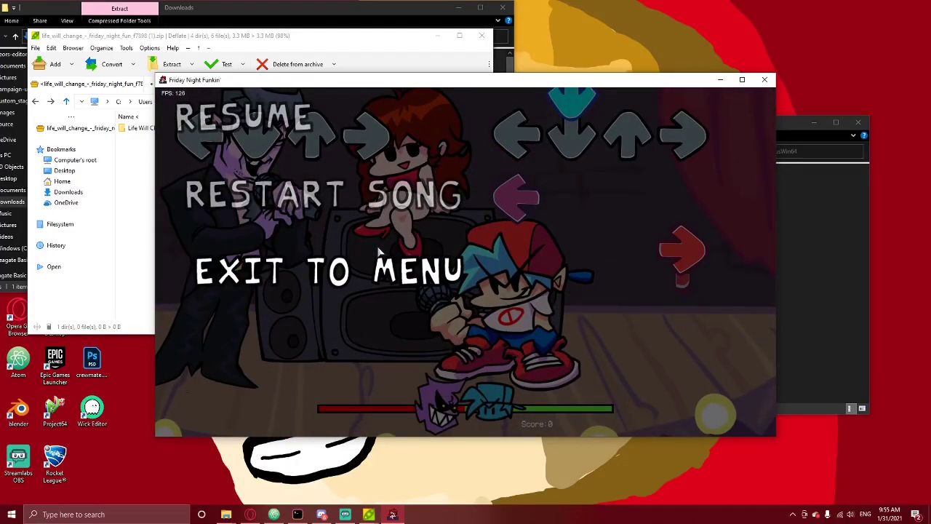
key("Return")
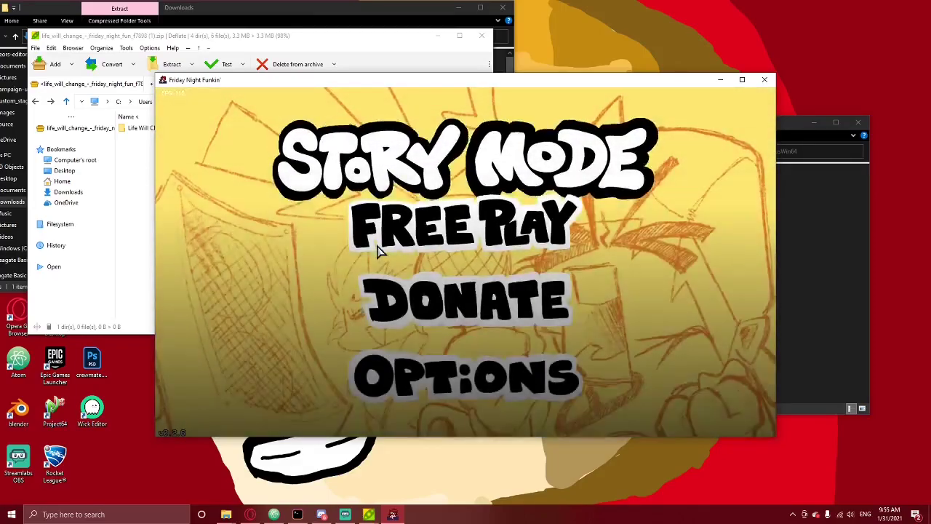
key("Down")
key("Return")
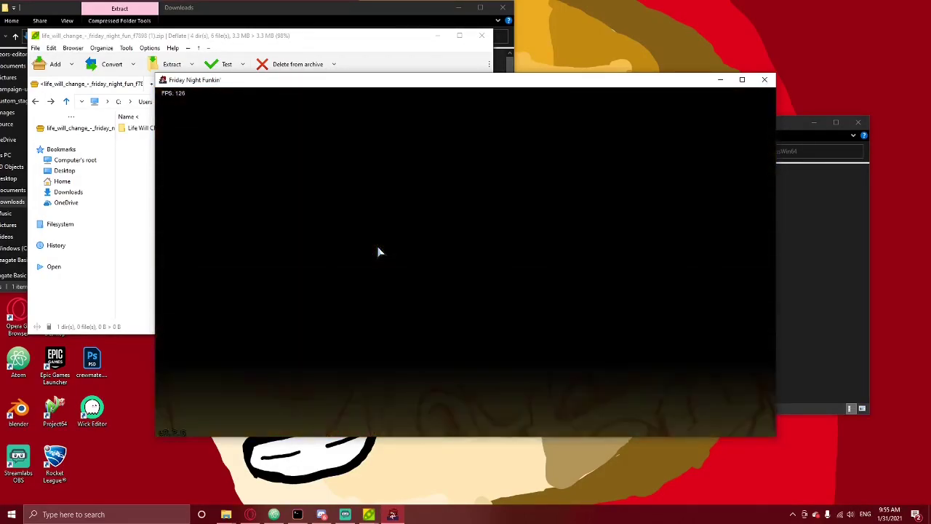
key("Up")
key("Right")
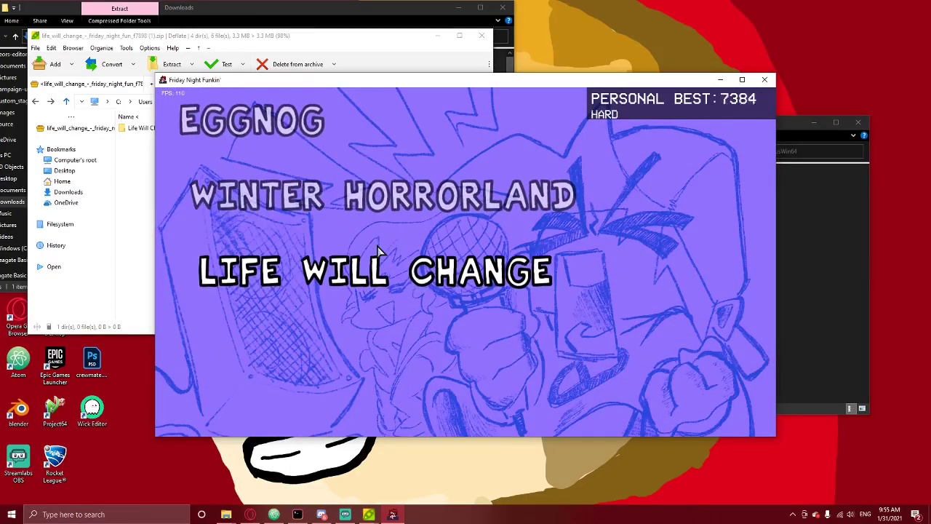
key("Return")
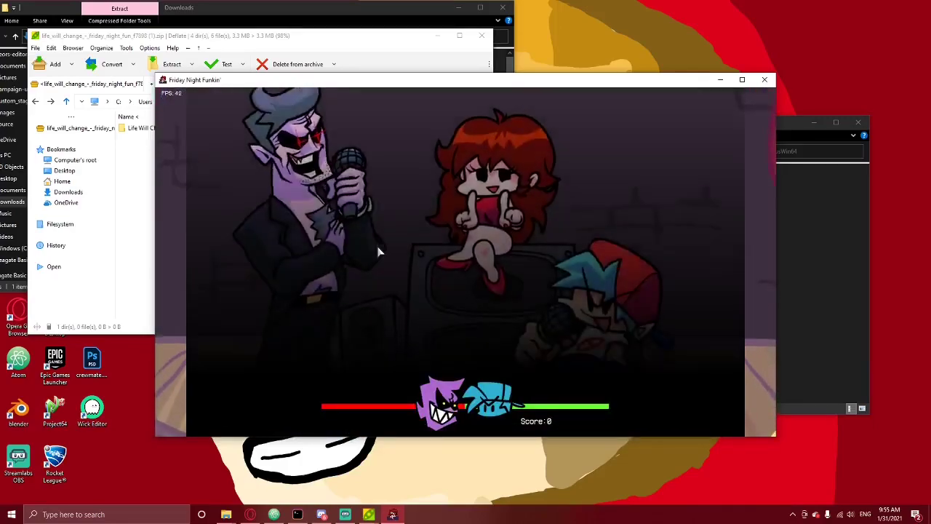
Open the playing Hard song in the chart editor and set its song name to Life-Will-Change
key("7")
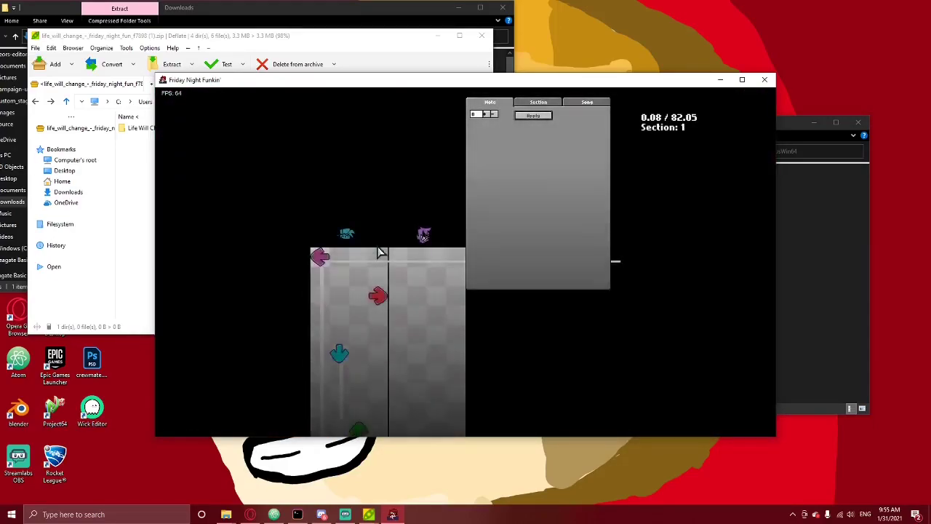
left_click(586, 103)
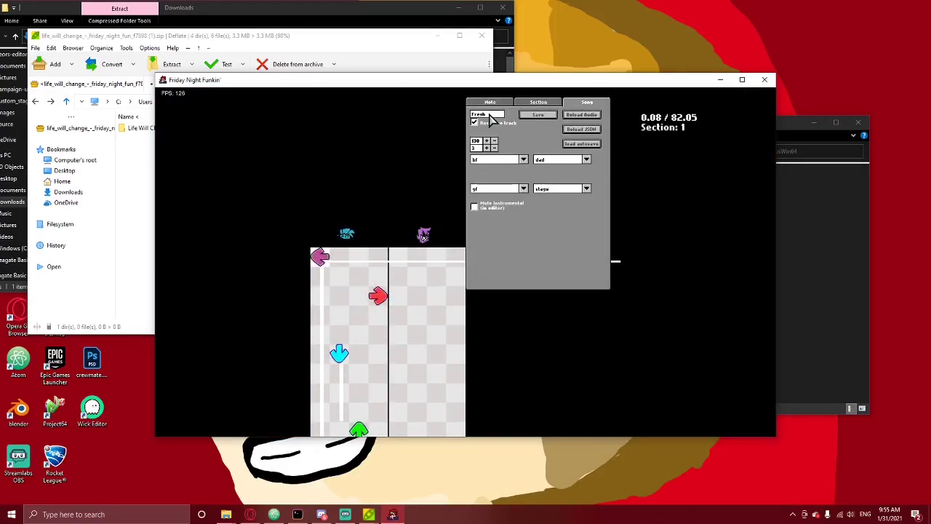
key("space")
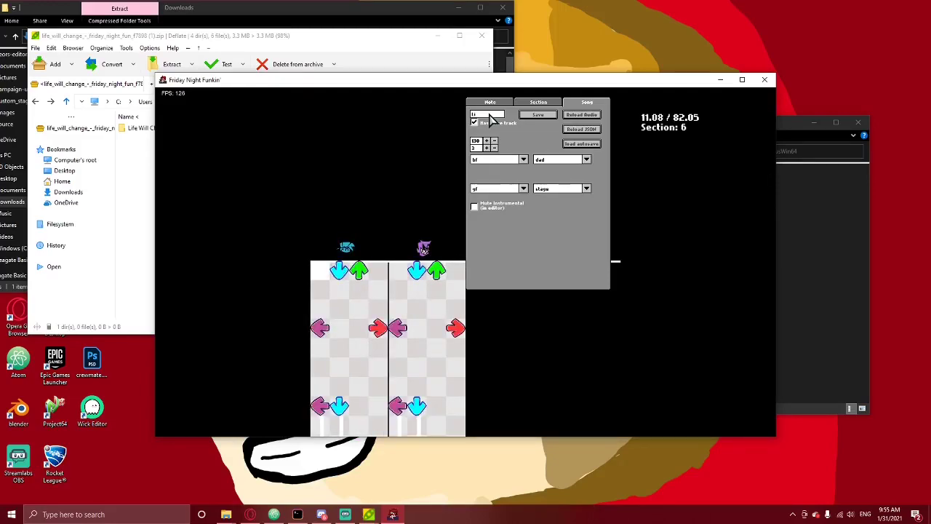
key("minus")
key("a")
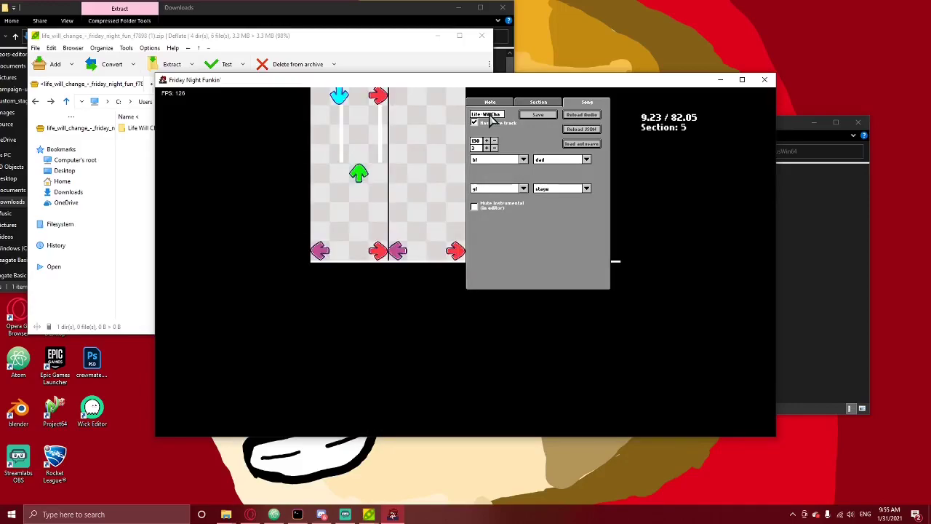
type("-Change")
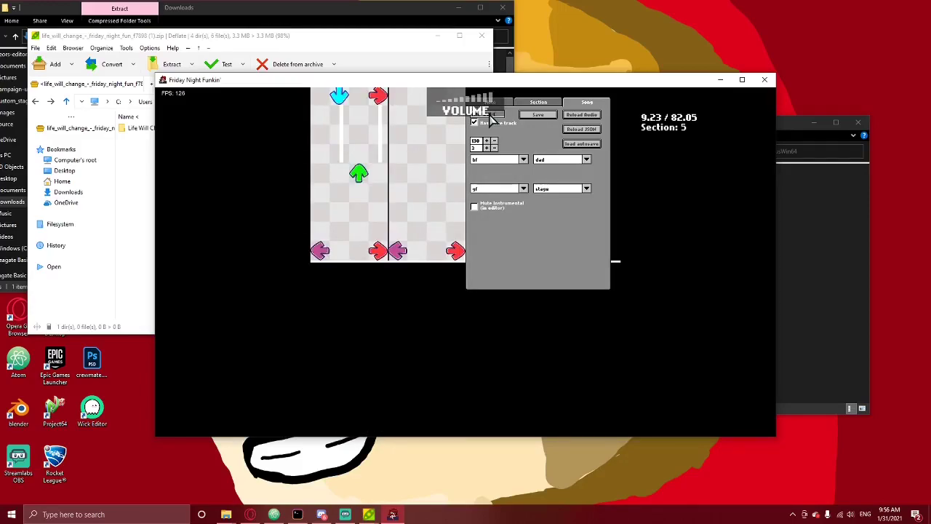
Save the Hard chart as life-will-change-hard.json in Documents and return from the chart editor to playing the song
left_click(542, 115)
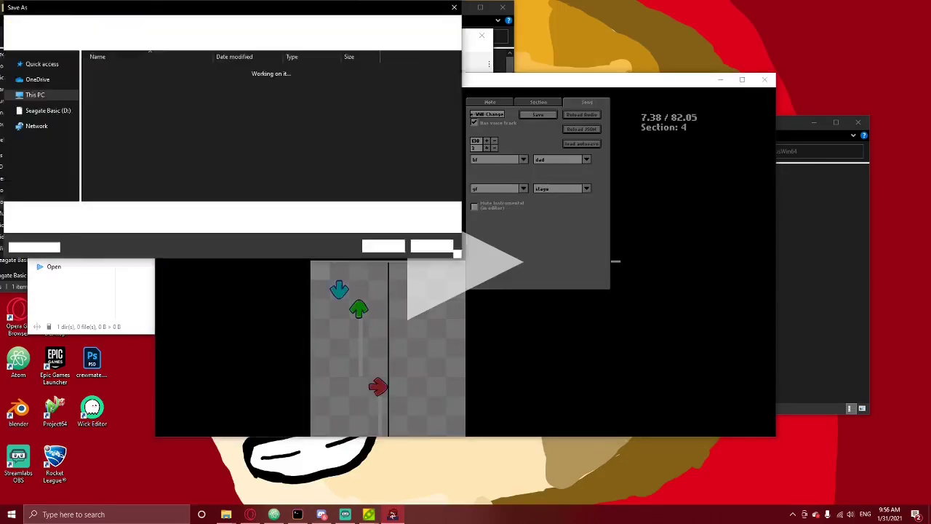
key("Left")
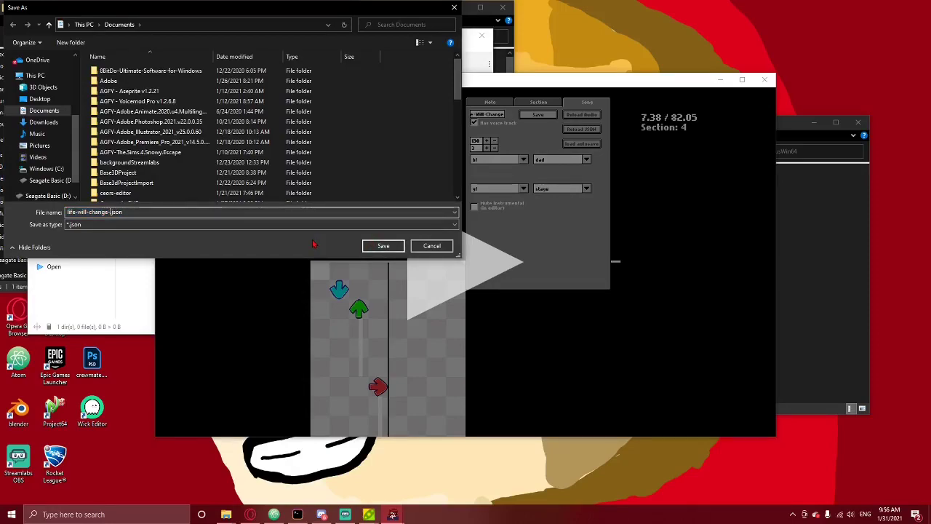
key("Return")
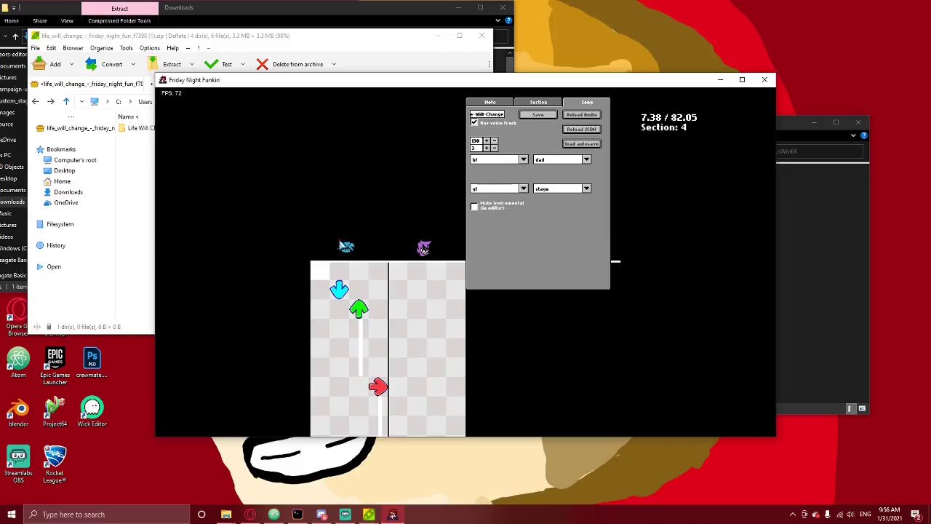
key("Return")
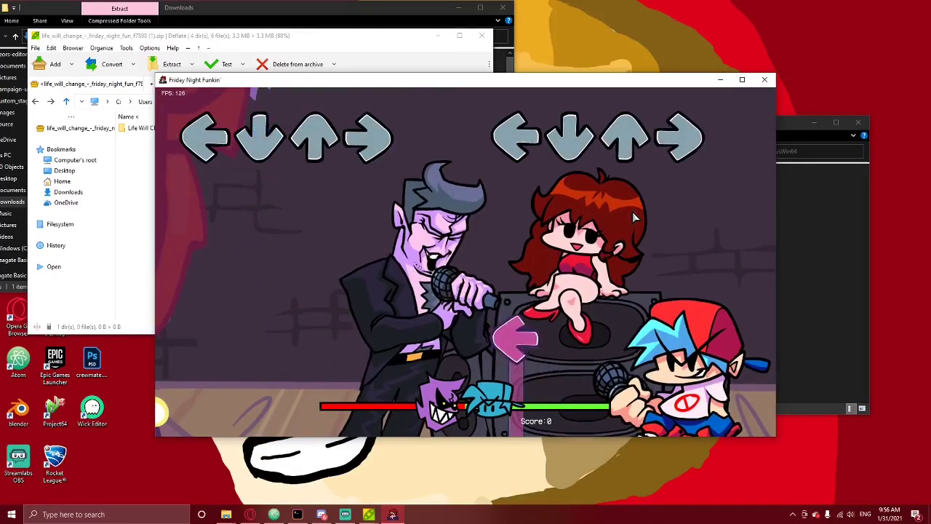
Play the opening notes of Life Will Change to test the Hard chart
key("Left")
key("Right")
key("Down")
key("Up")
key("Down")
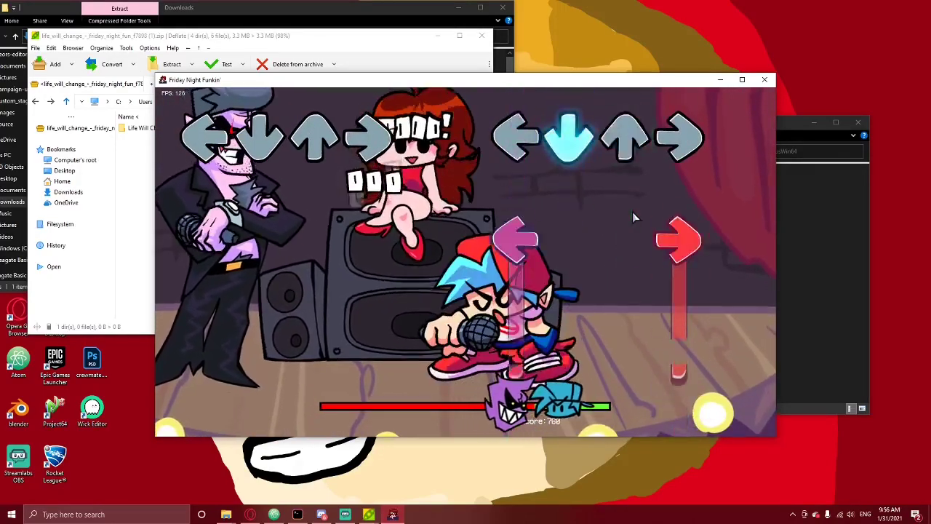
key("Left")
key("Right")
key("Right")
key("Up")
key("Up")
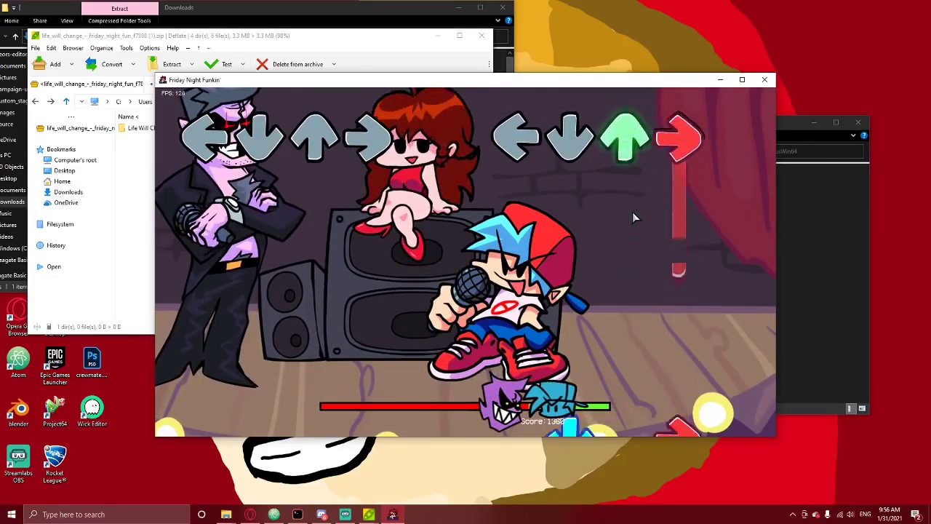
key("Down")
Pause the song and exit to the main menu
key("Return")
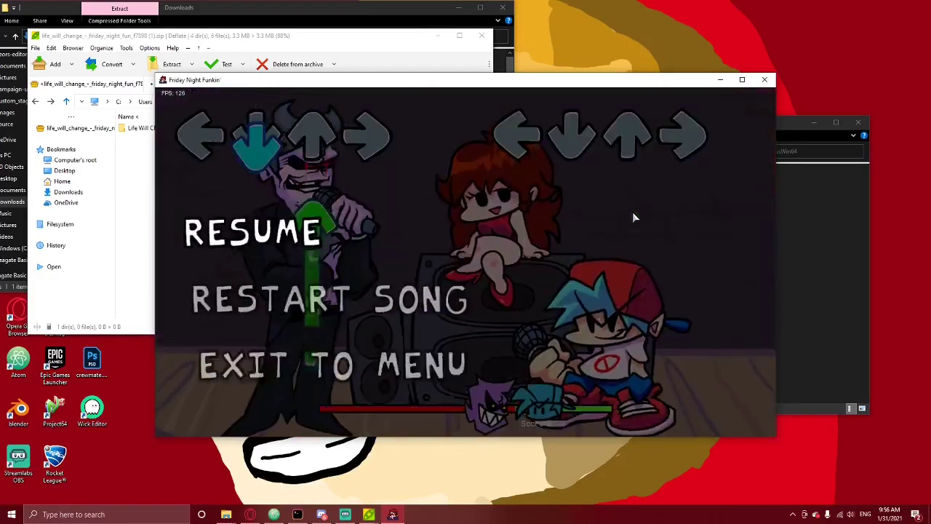
key("Down")
key("Down")
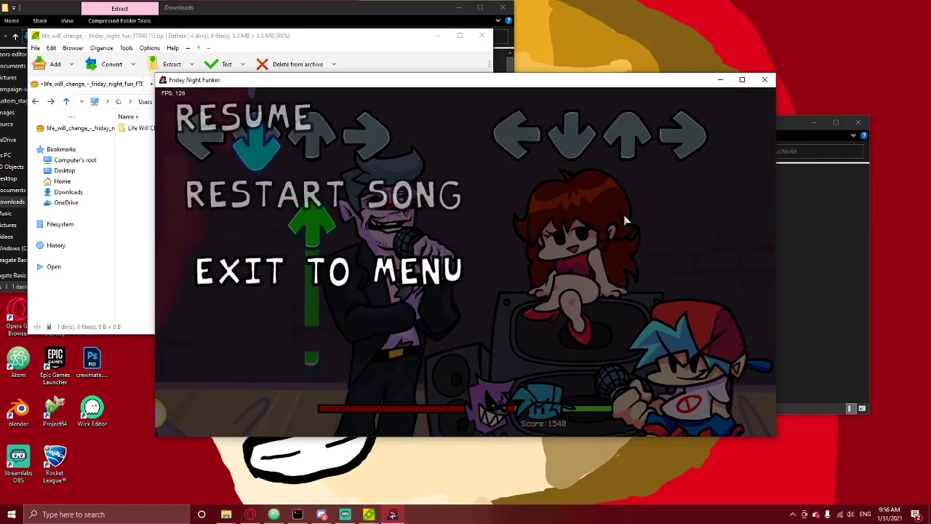
key("Return")
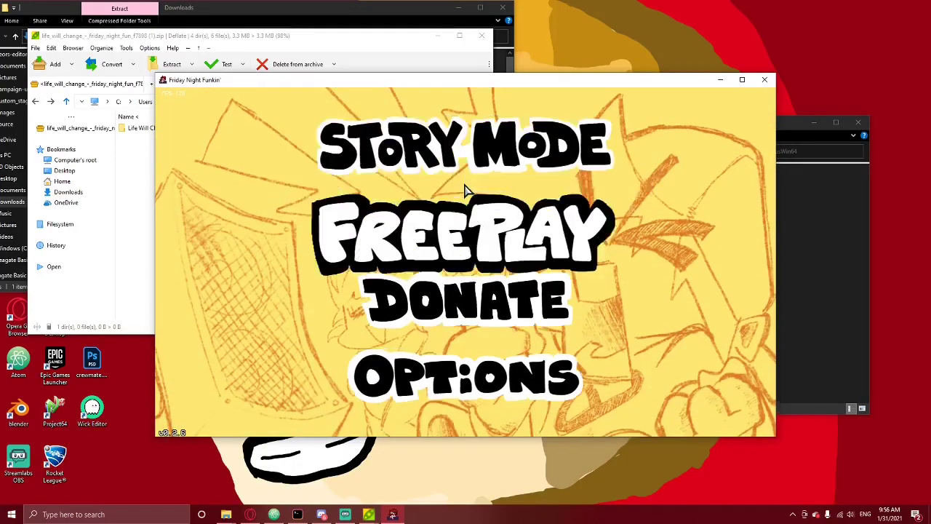
Start Life Will Change in Freeplay on Easy difficulty
key("Return")
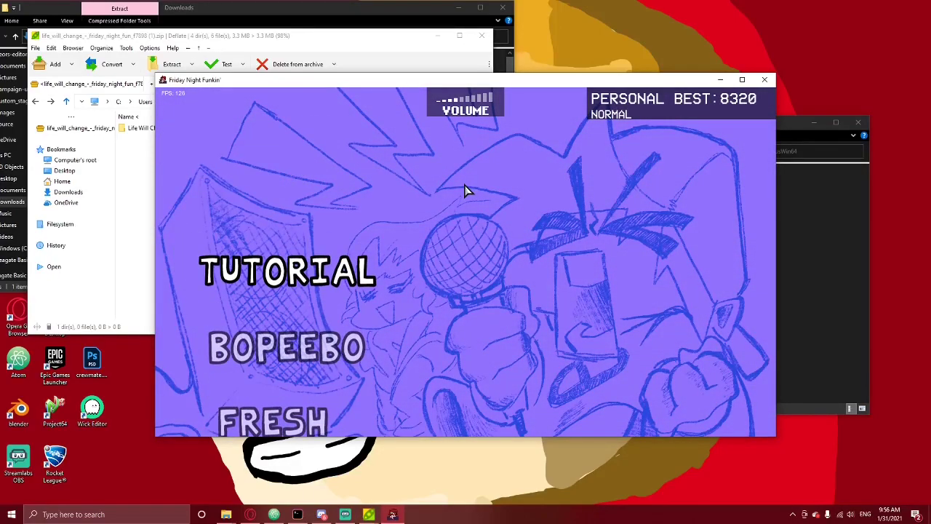
key("Down")
key("Down")
key("Down")
key("Down")
key("Down")
key("Down")
key("Down")
key("Down")
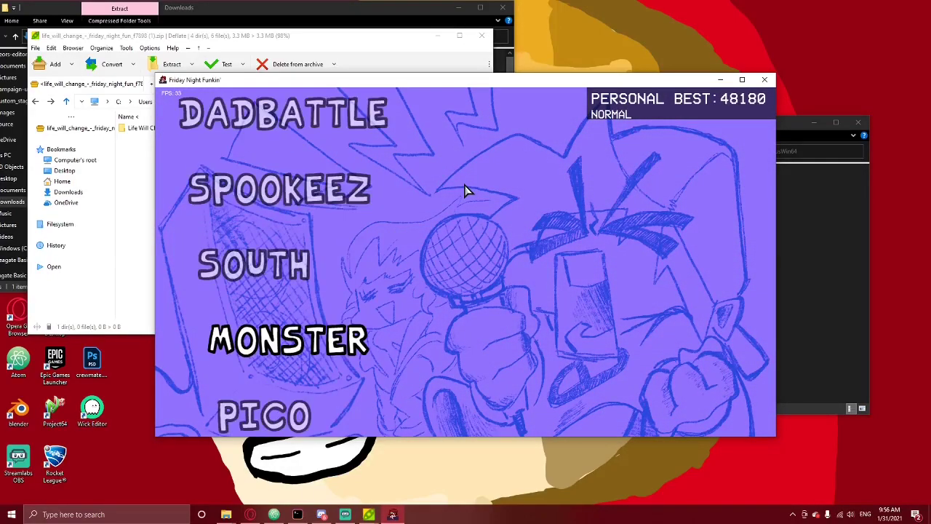
key("Down")
key("Down")
key("Down")
key("Down")
key("Down")
key("Down")
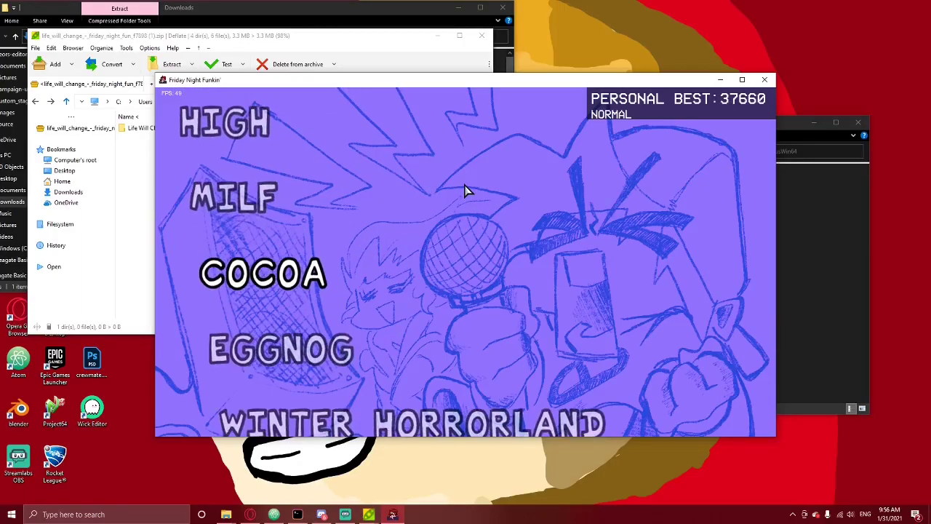
key("Down")
key("Down")
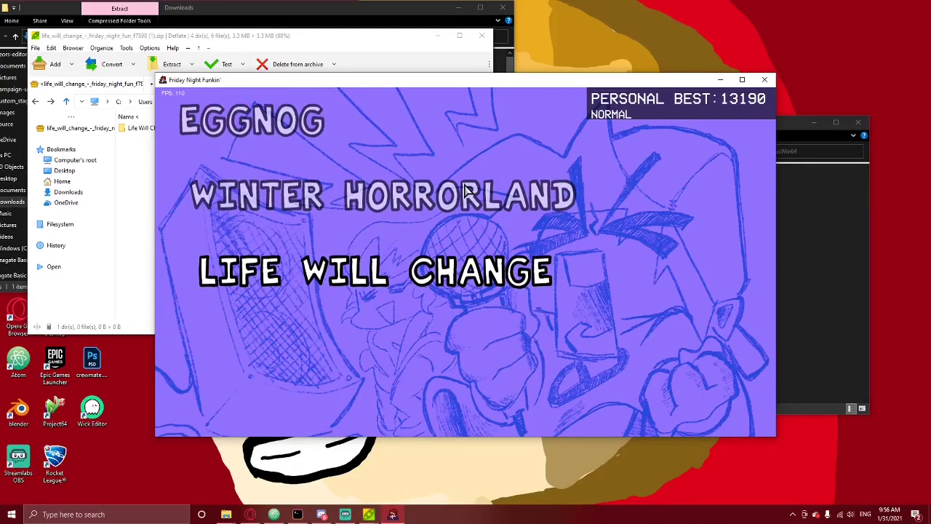
key("Left")
key("Return")
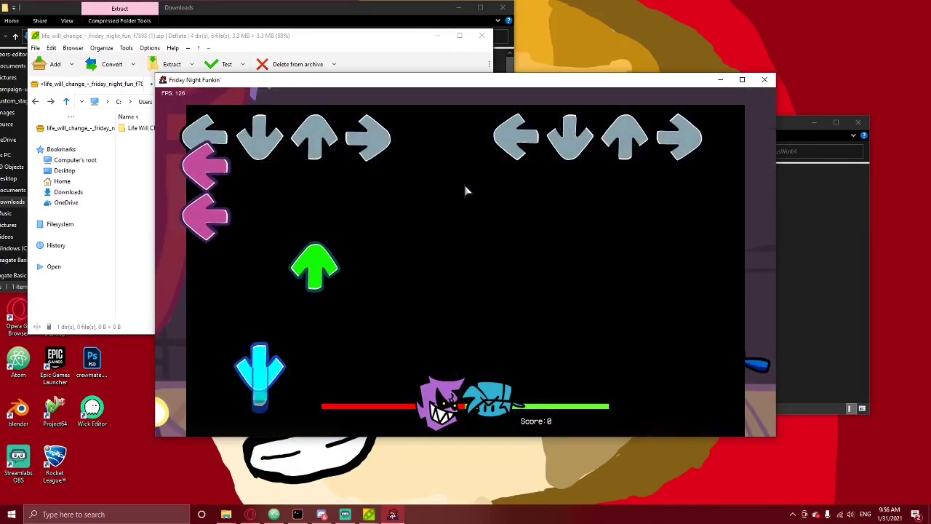
Open the playing Easy song in the chart editor and set its song name to Life-Will-Change
key("7")
left_click(585, 103)
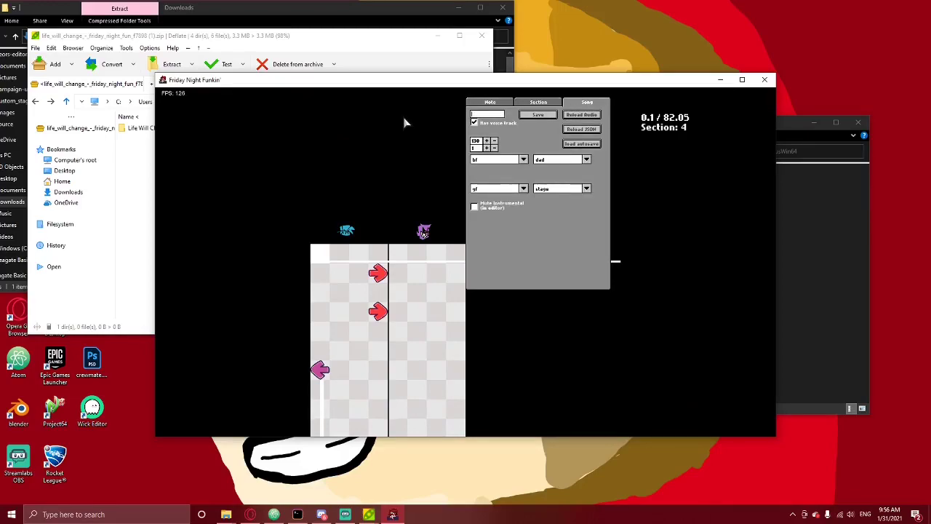
key("minus")
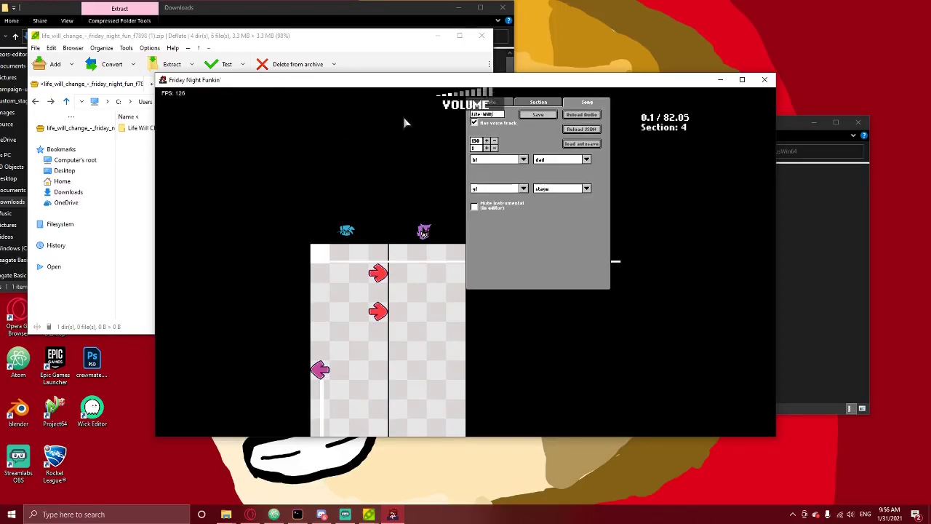
key("minus")
key("a")
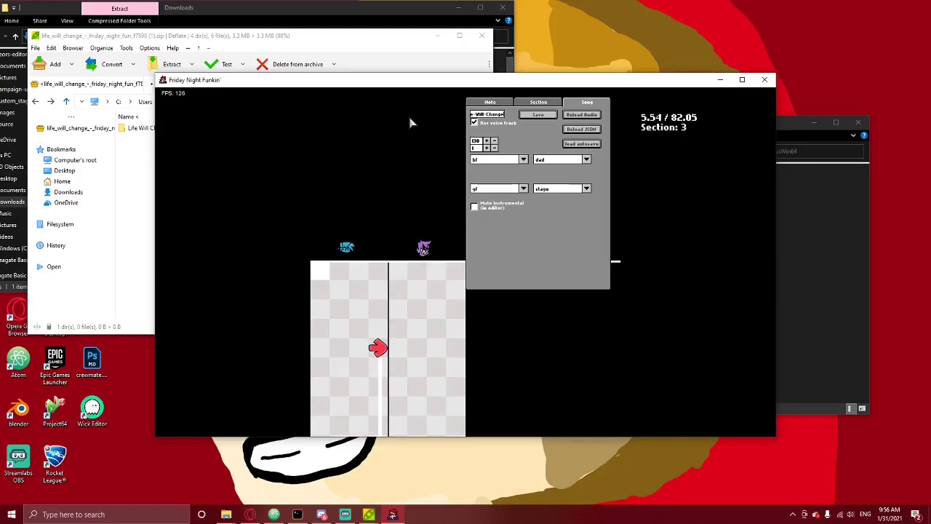
Save the Easy chart as life-will-change-easy.json in Documents and close the game
left_click(538, 115)
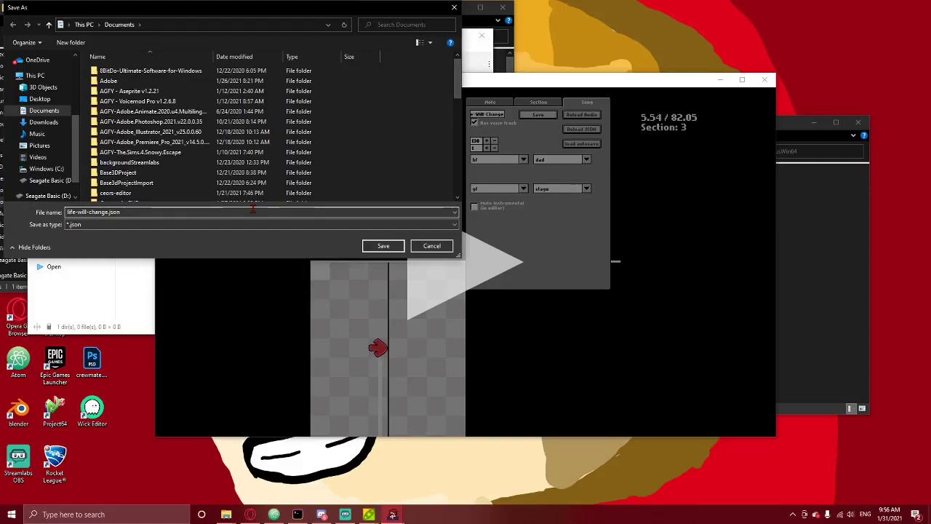
type("-easy")
key("Return")
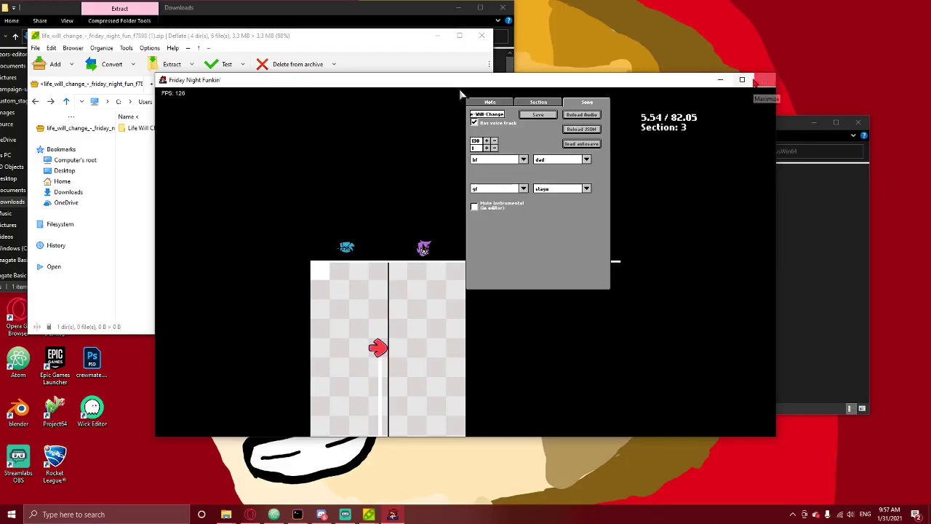
left_click(763, 81)
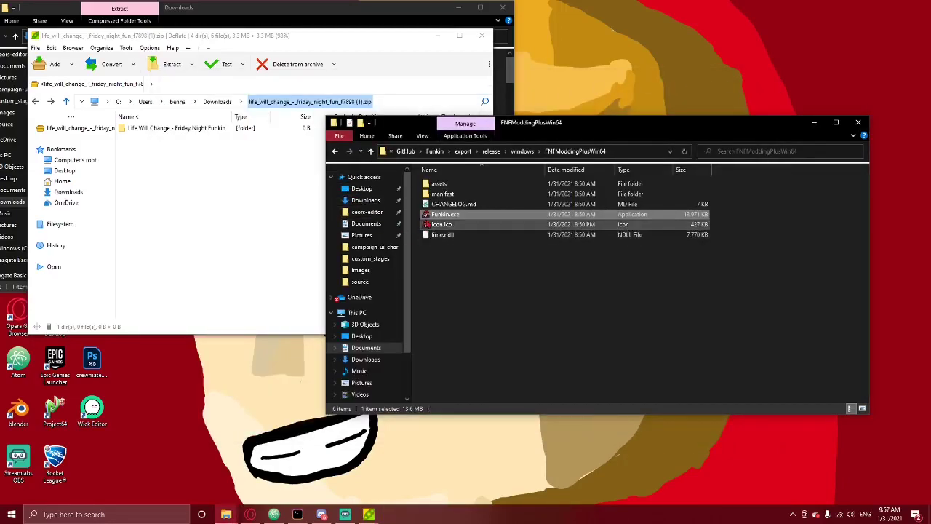
Show the Documents folder in one Explorer window and assets/data/life-will-change of FNFModdingPlusWin64 in the other
left_click(454, 51)
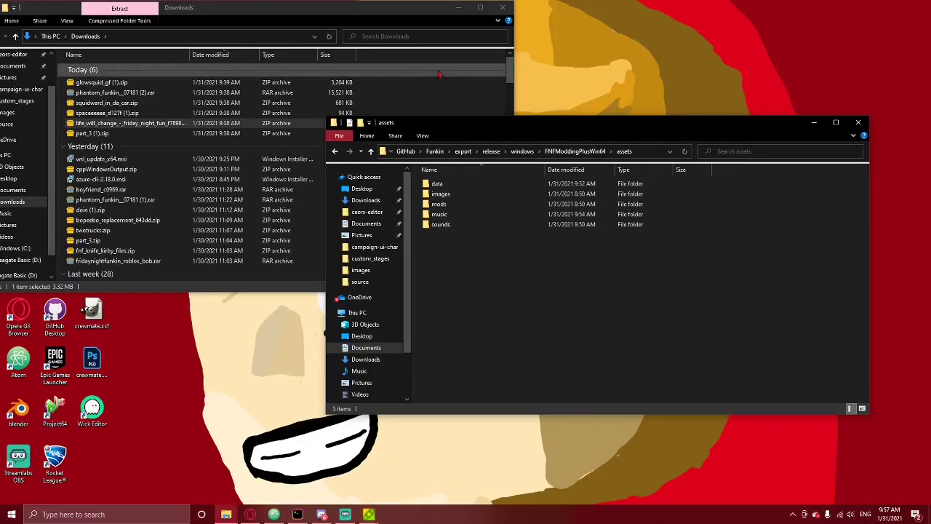
left_click(439, 73)
left_click_drag(206, 11, 305, 13)
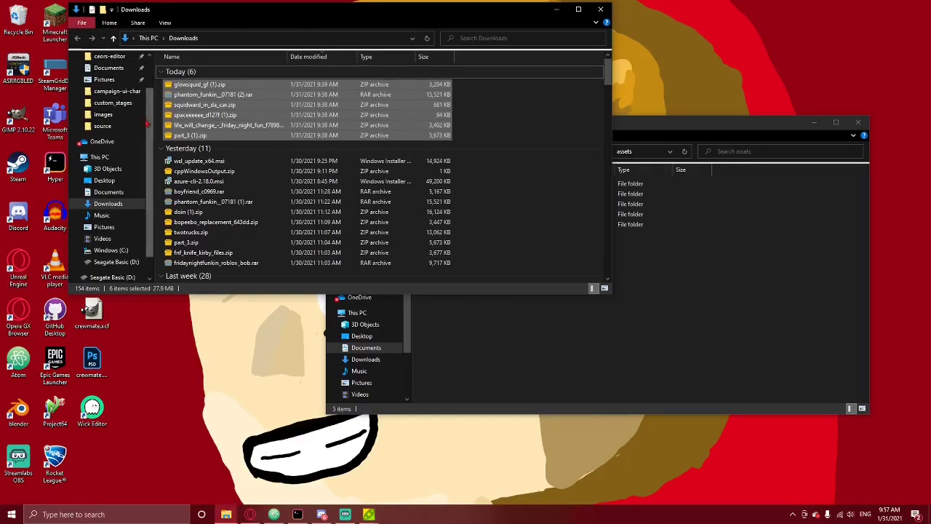
left_click(109, 192)
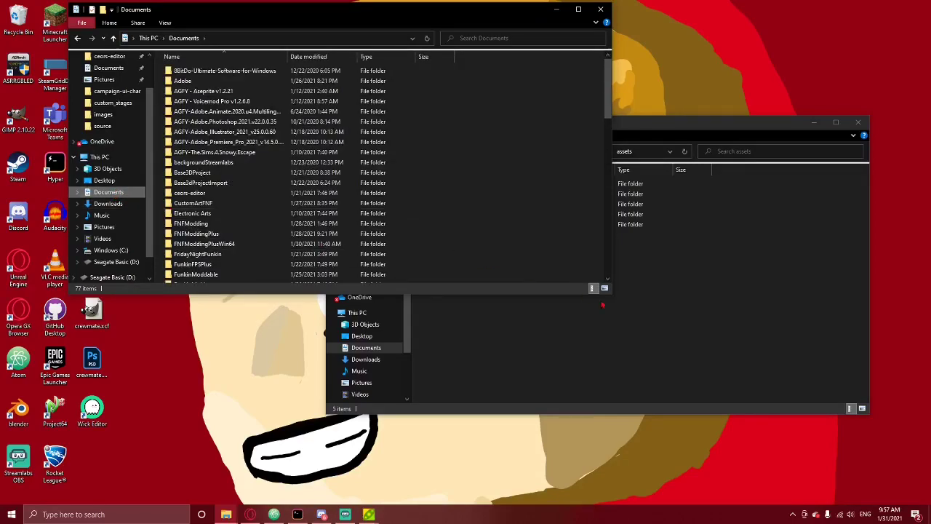
left_click(640, 183)
double_click(524, 184)
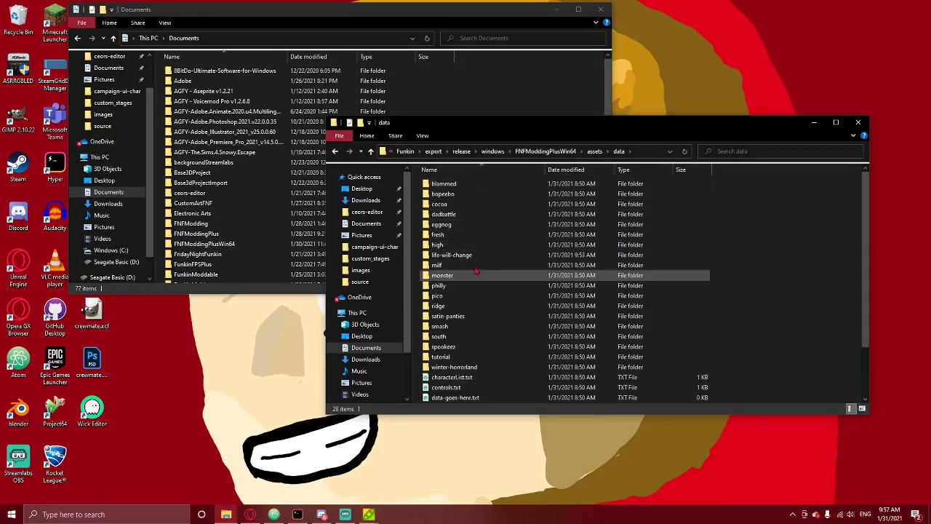
double_click(456, 255)
Move the three life-will-change JSON charts from Documents into the life-will-change data folder, replacing the existing files, and return to assets
scroll(259, 220, "down", 15)
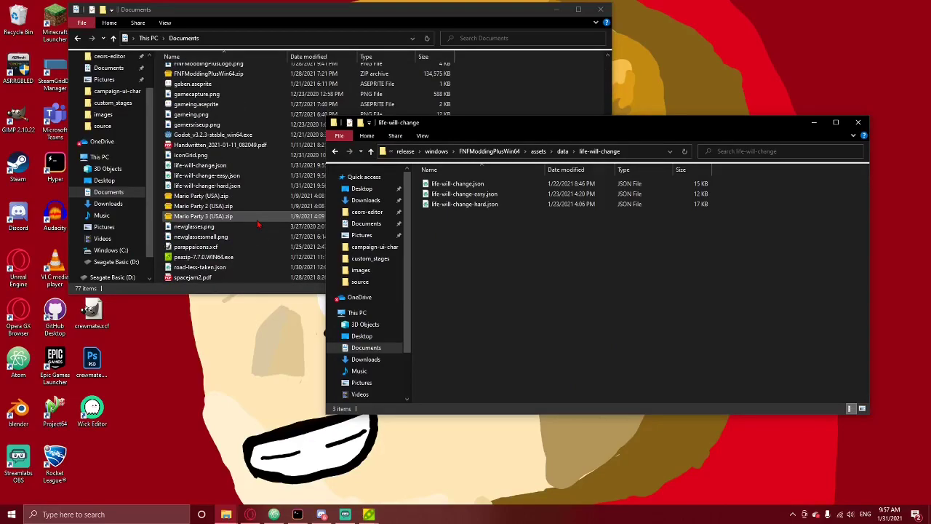
left_click(181, 185)
left_click(182, 165, "shift")
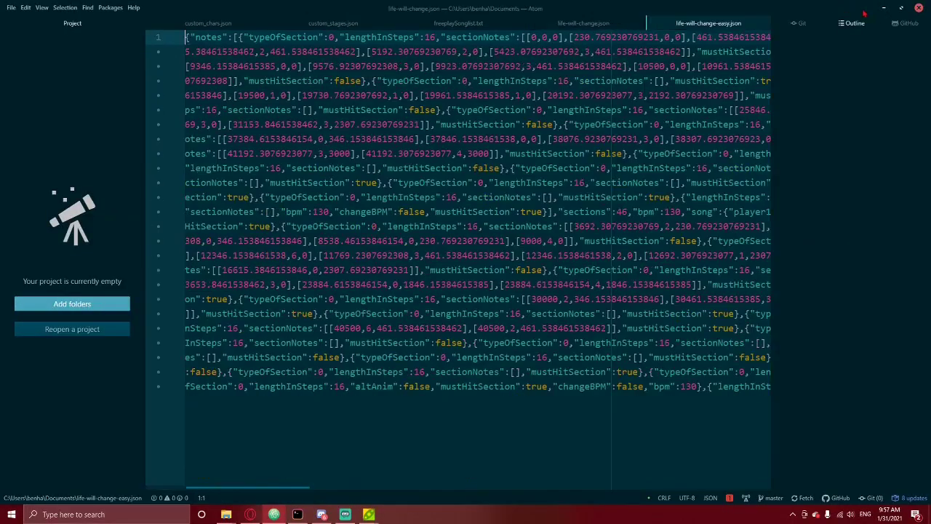
left_click(883, 7)
left_click_drag(255, 168, 634, 239)
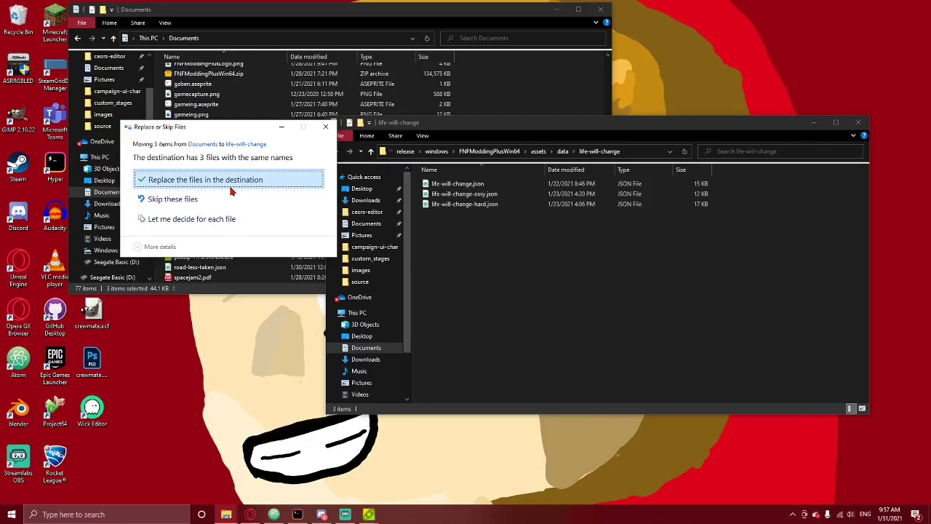
left_click(262, 179)
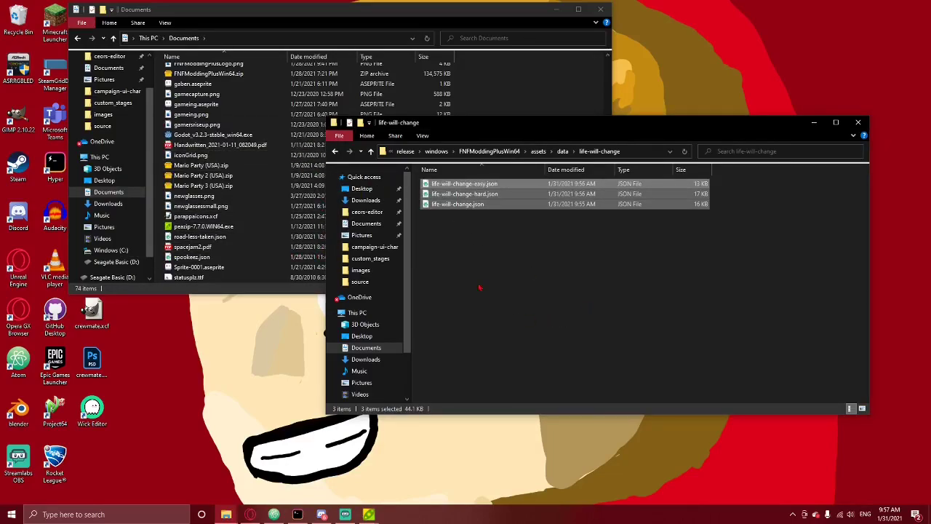
left_click(370, 151)
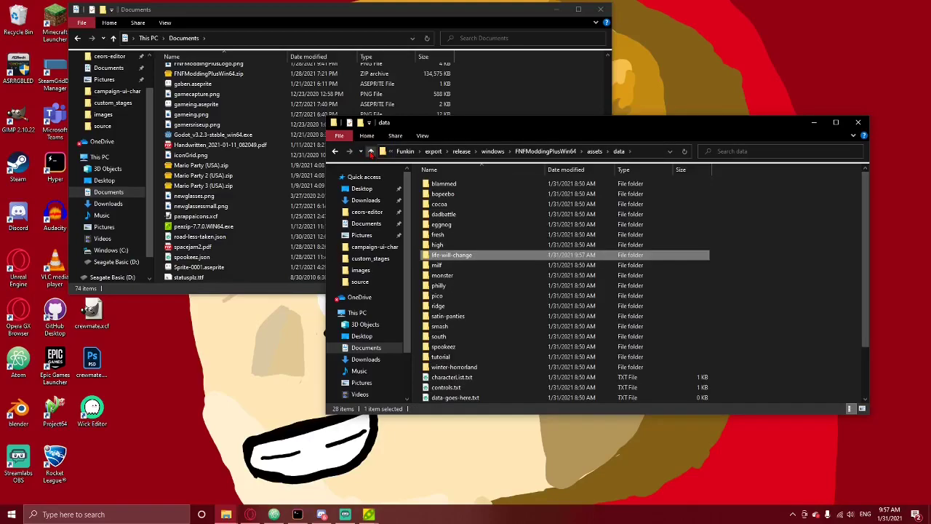
left_click(371, 151)
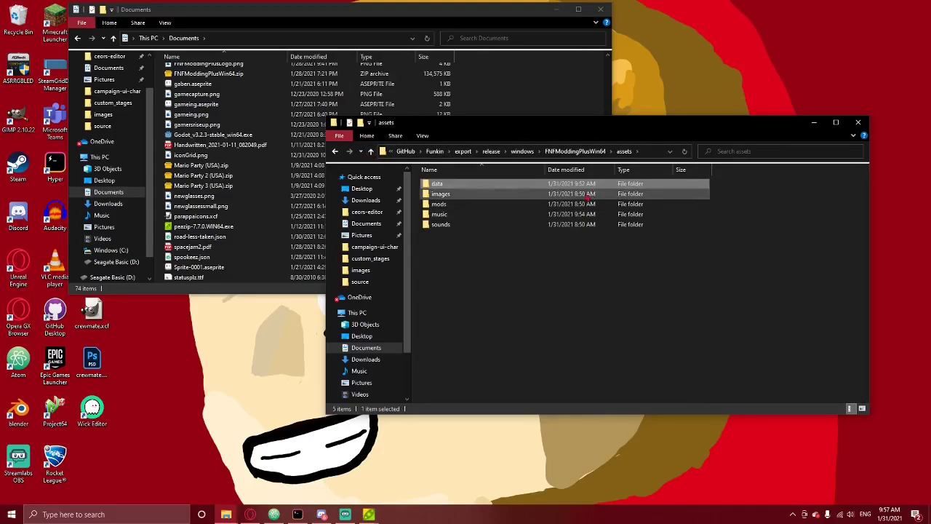
Open storySonglist.json from the assets/data folder in Atom, then return to the Explorer windows
double_click(446, 187)
scroll(449, 191, "down", 2)
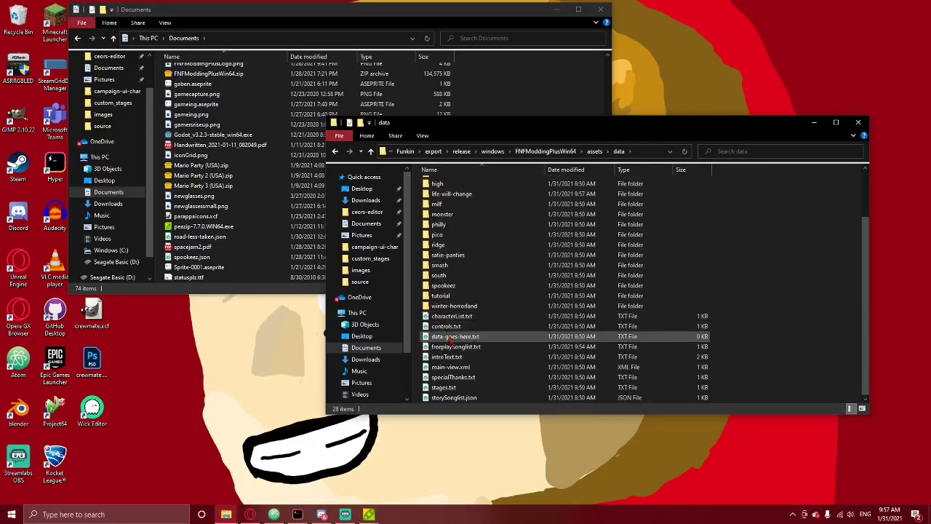
left_click(468, 399)
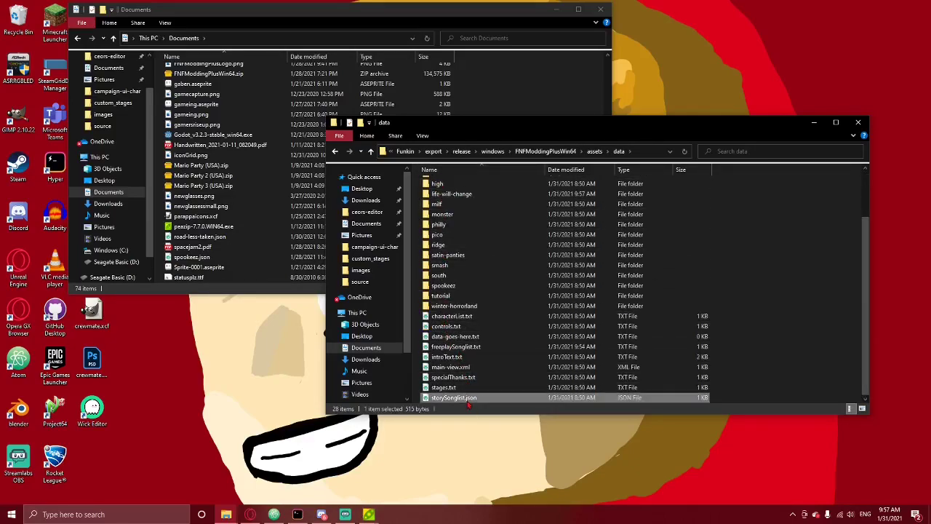
double_click(468, 399)
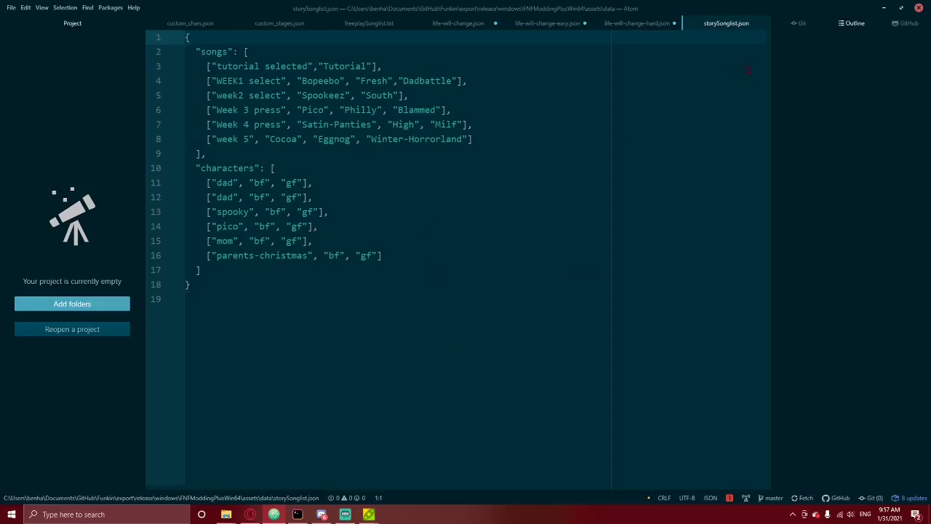
left_click(883, 8)
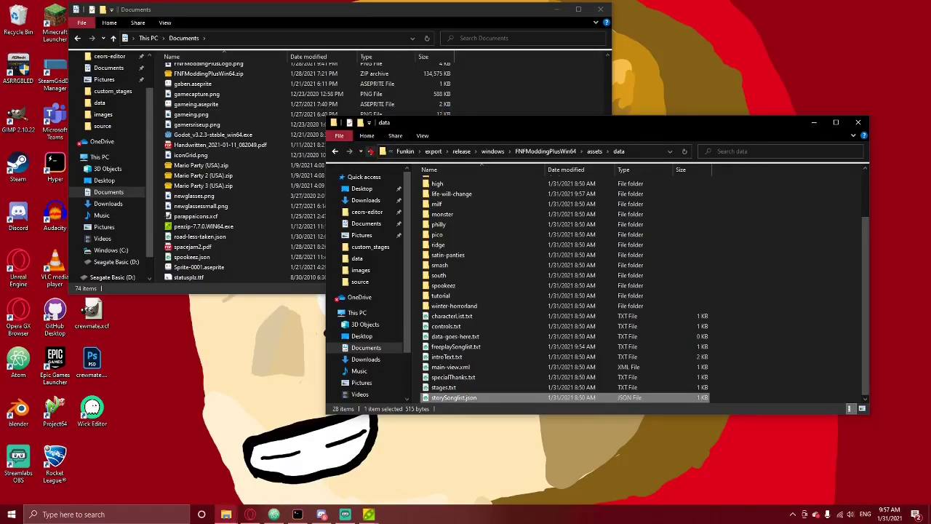
Duplicate week5.png and week5.xml inside the assets/images/campaign-ui-week folder
left_click(371, 151)
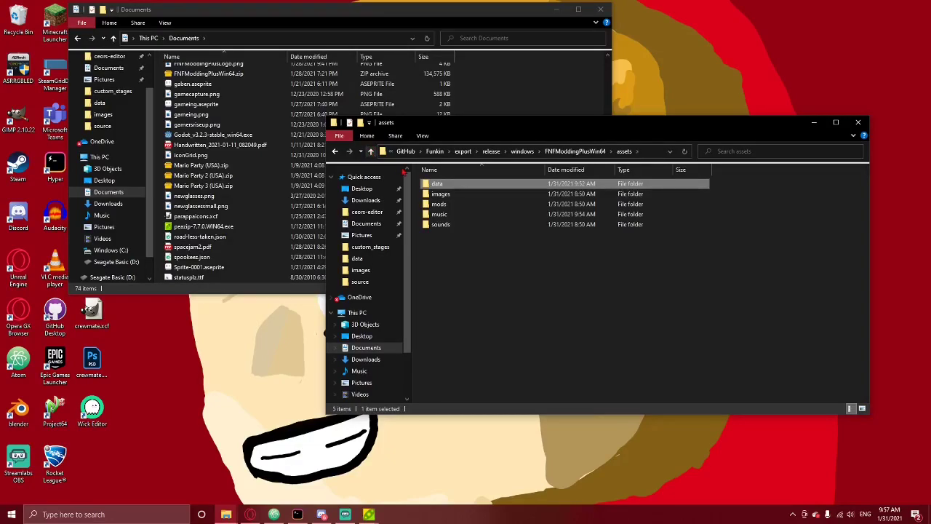
double_click(443, 194)
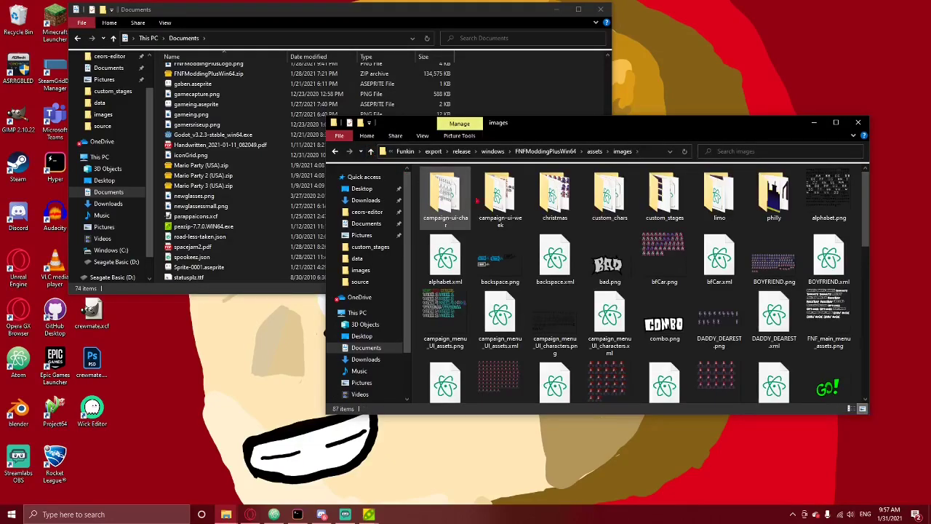
double_click(463, 198)
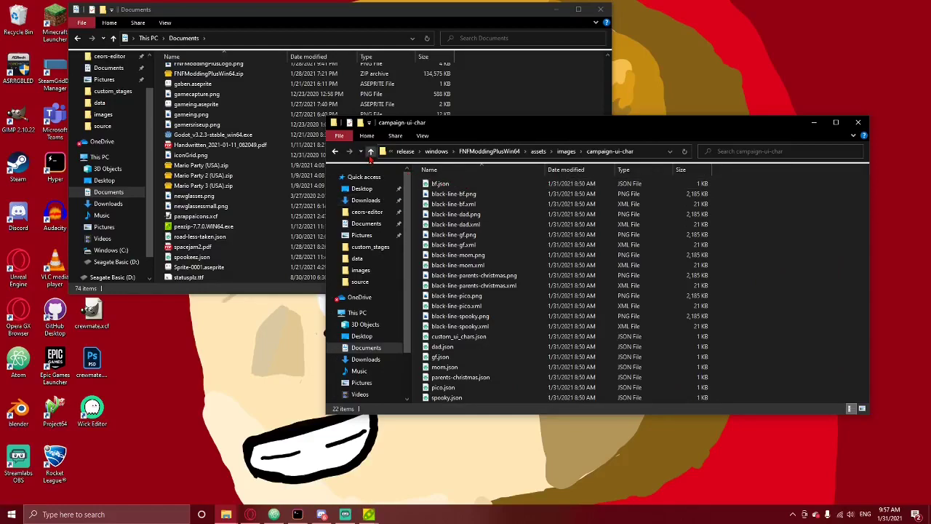
left_click(371, 152)
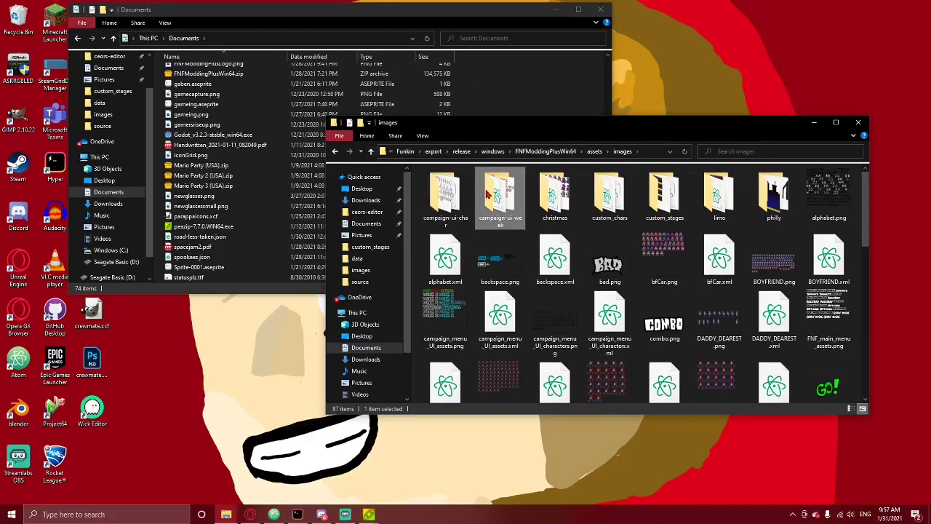
double_click(488, 194)
left_click_drag(451, 327, 450, 285)
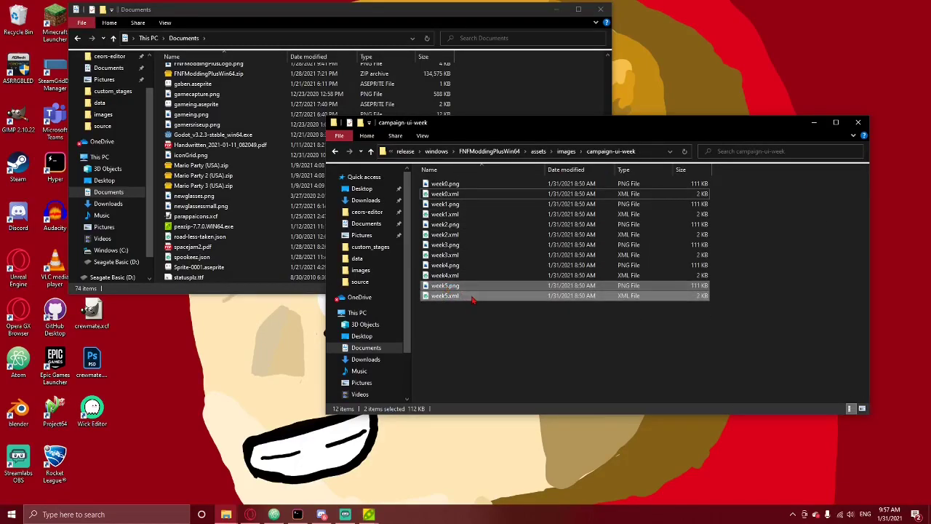
key("ctrl+v")
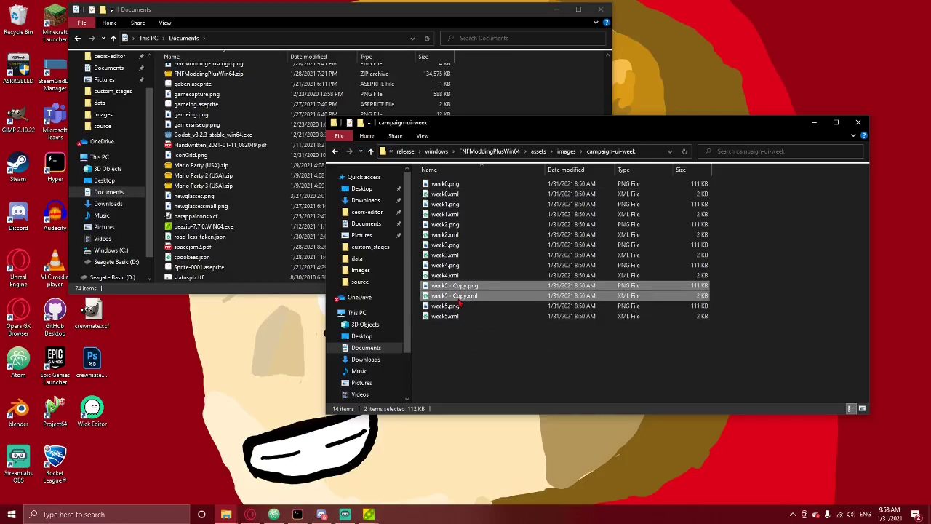
Rename the copied week5 image and XML files to week6
right_click(458, 300)
left_click(480, 444)
type("w")
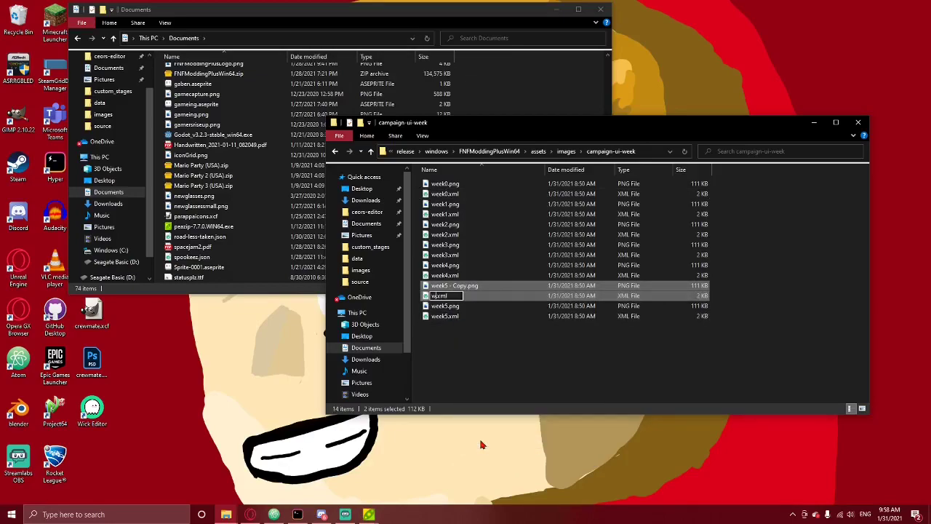
type("eek6")
key("Return")
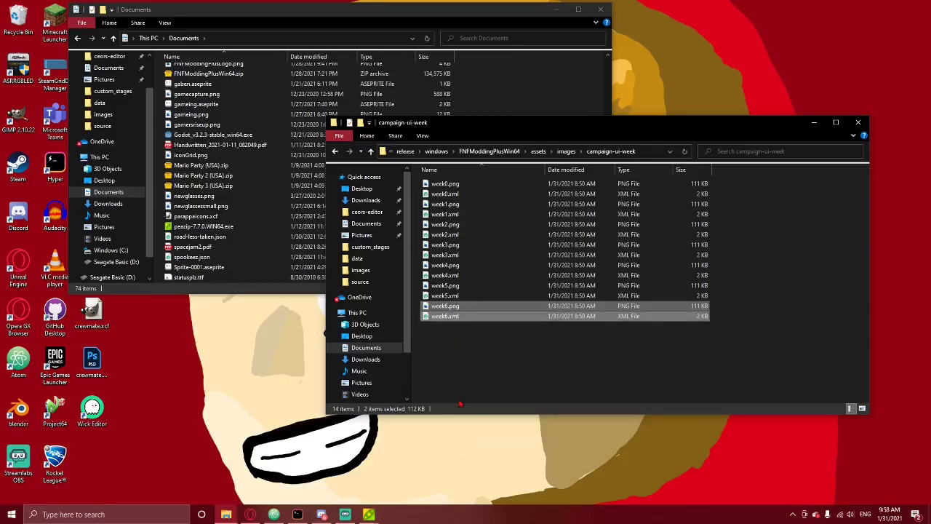
Duplicate the "week 5" entry as a new last line of the songs list in storySonglist.json, separated by a comma
left_click(274, 514)
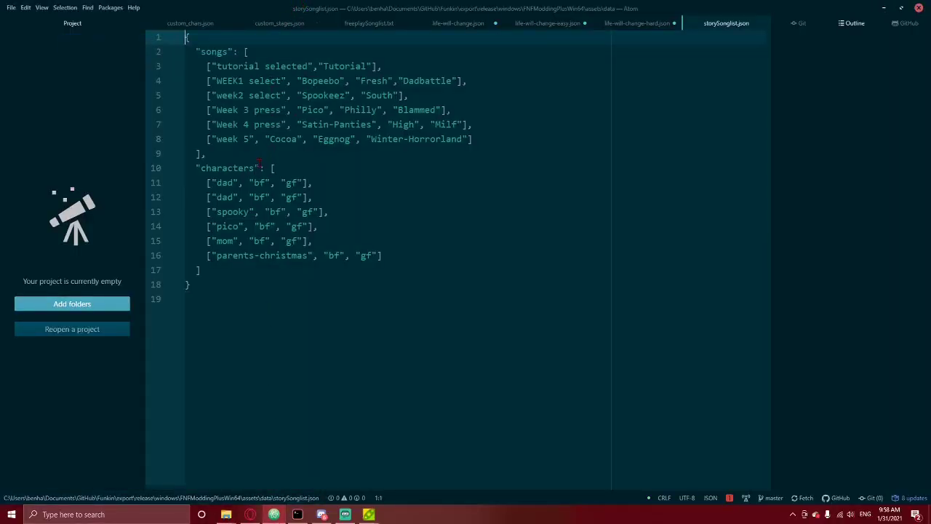
left_click_drag(471, 139, 205, 138)
key("ctrl+c")
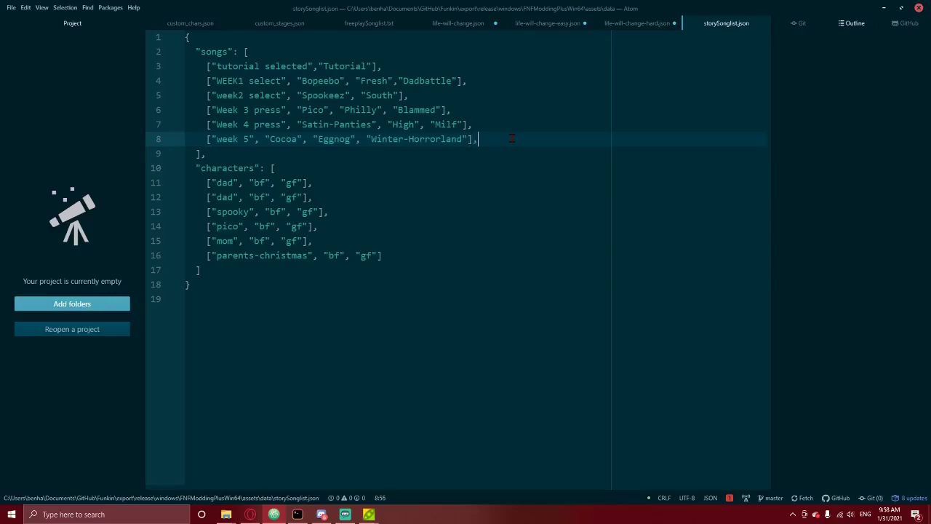
key("Return")
key("ctrl+v")
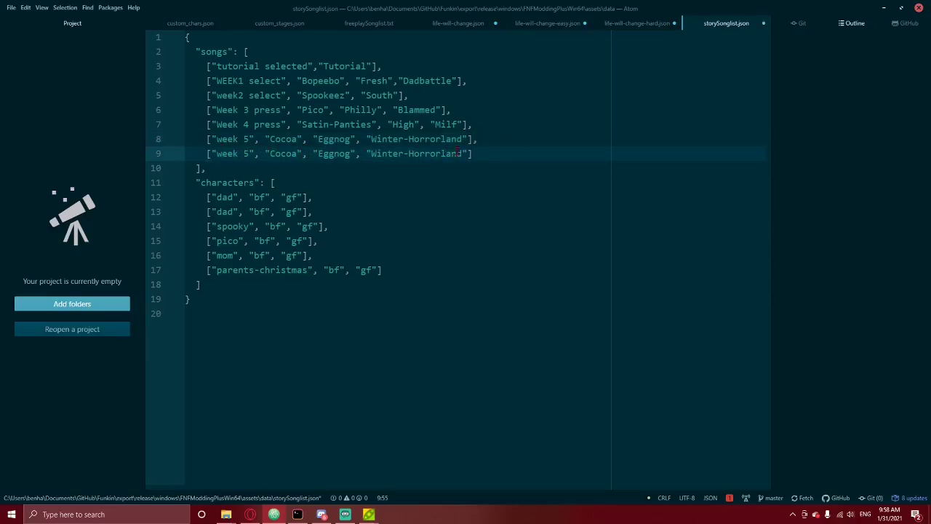
Replace the three song names in the duplicated week entry with "Life-Will-Change"
left_click_drag(398, 155, 281, 154)
key("BackSpace")
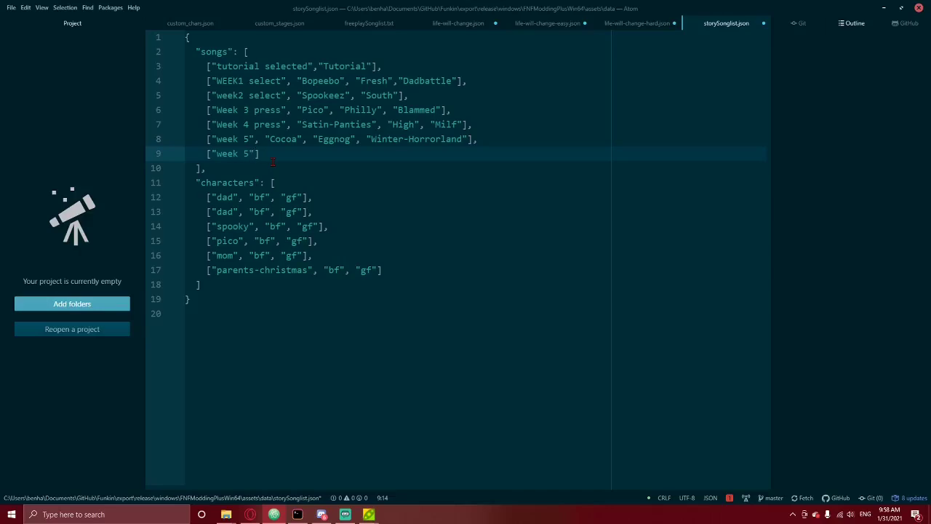
type("Life-Will-Change")
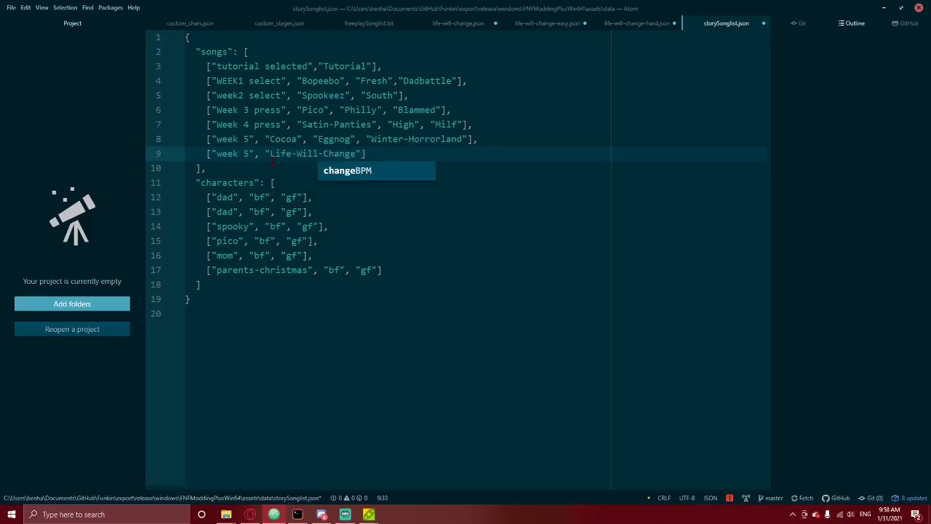
left_click(461, 154)
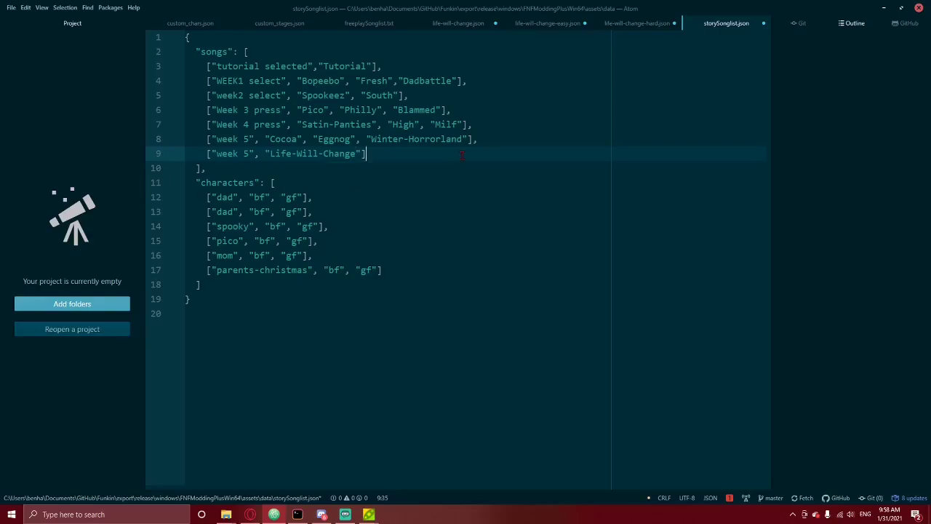
Close the life-will-change, life-will-change-easy and life-will-change-hard JSON files without saving their changes
left_click(496, 23)
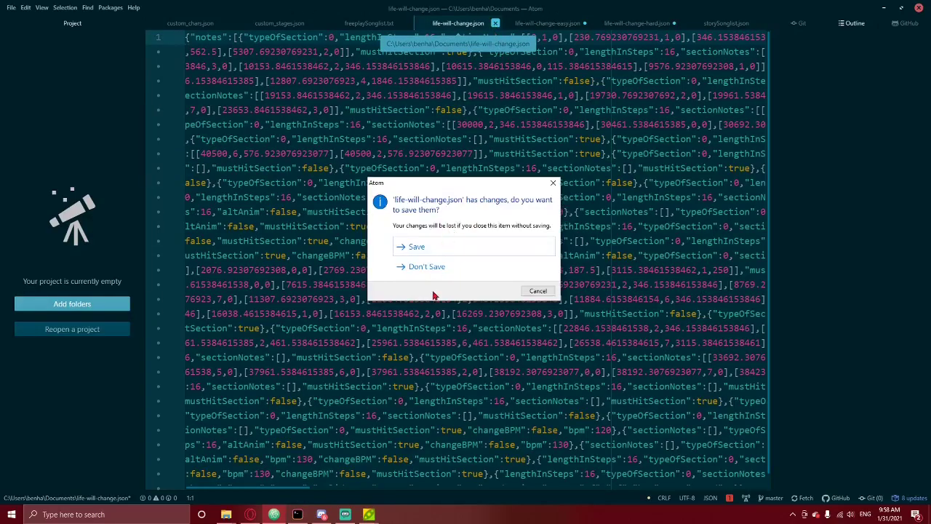
left_click(435, 271)
left_click(496, 23)
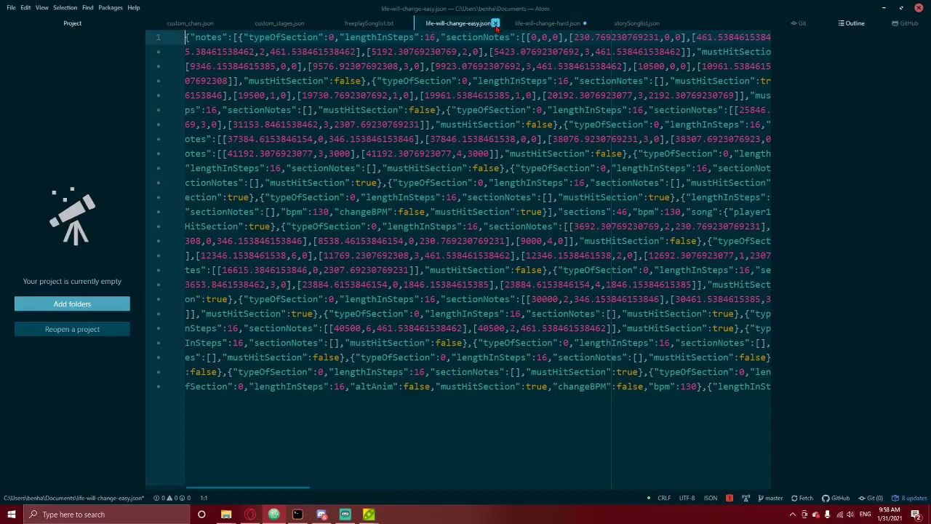
left_click(445, 270)
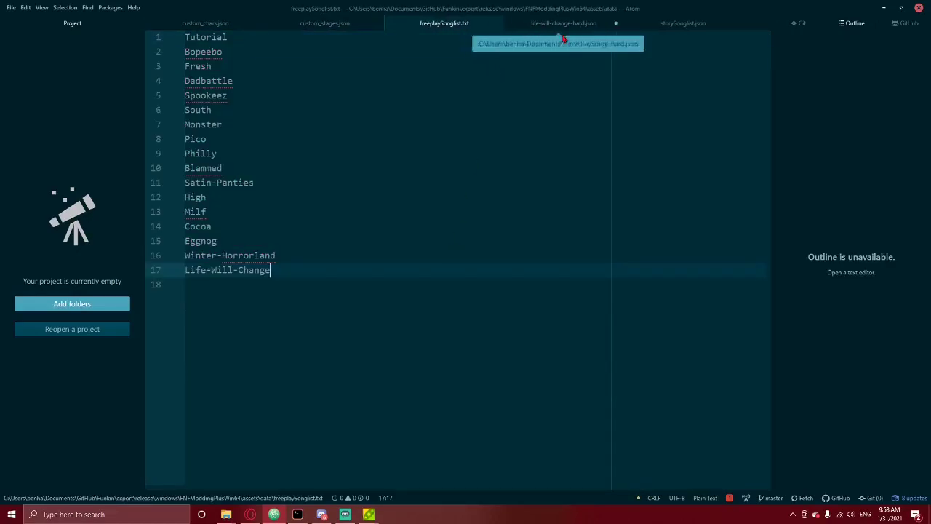
left_click(638, 22)
left_click(484, 271)
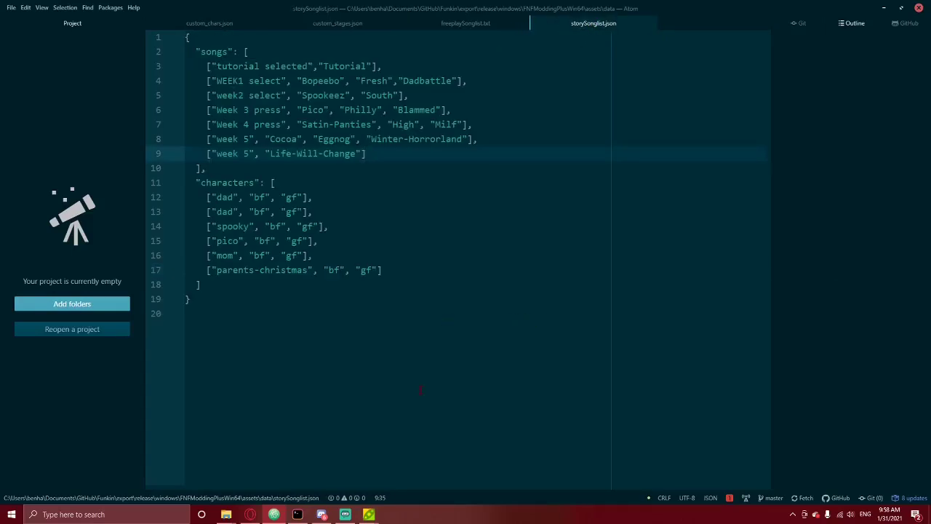
Bring the campaign-ui-week Explorer window forward and go up to the images folder
left_click(303, 514)
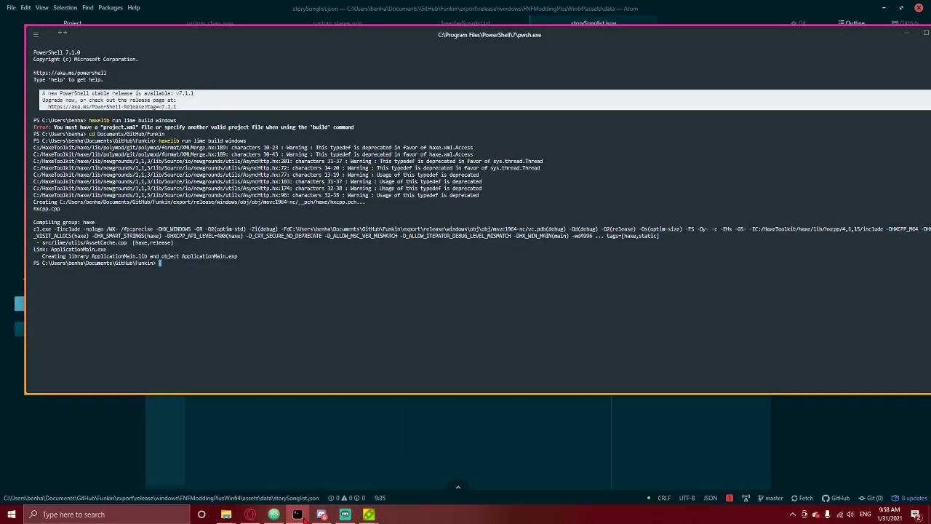
left_click(297, 514)
mouse_move(227, 514)
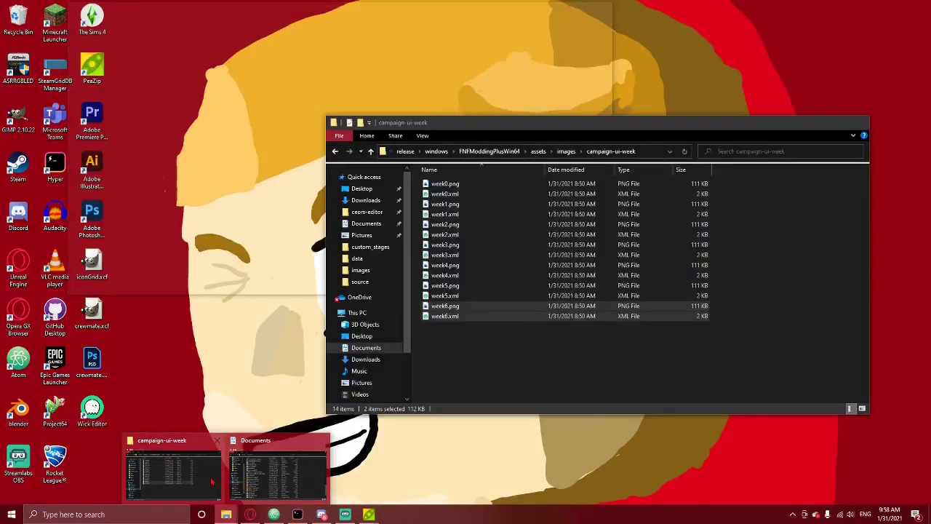
left_click(211, 480)
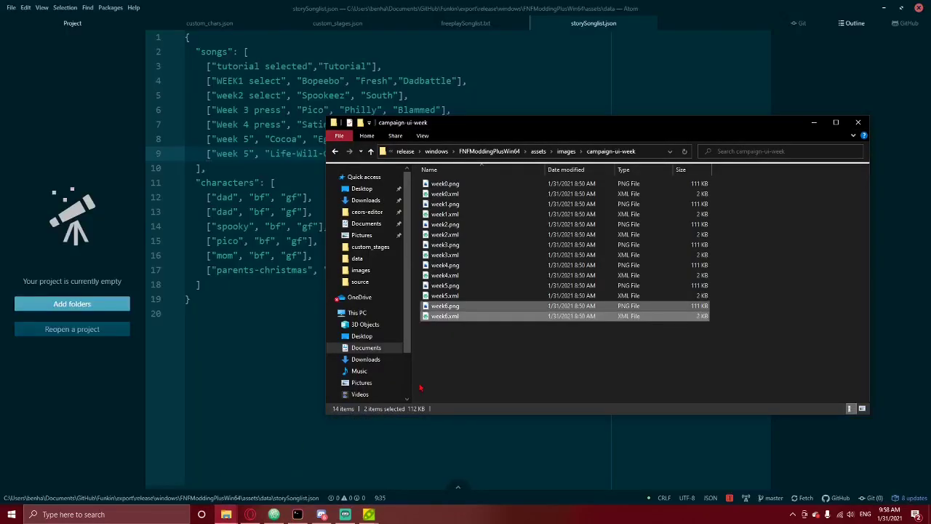
left_click(371, 151)
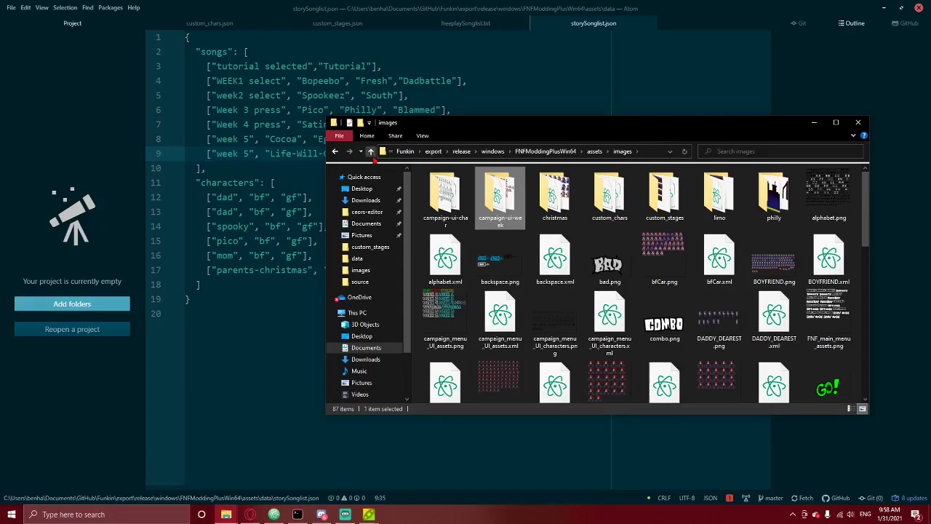
Add the entry ["dad", "bf", "gf"] after parents-christmas in the characters list of storySonglist.json
key("alt+Tab")
key("Down")
key("Down")
key("Down")
left_click(425, 272)
type(",")
key("Return")
type("[\"dad\", \"bf\", \"gf\"],")
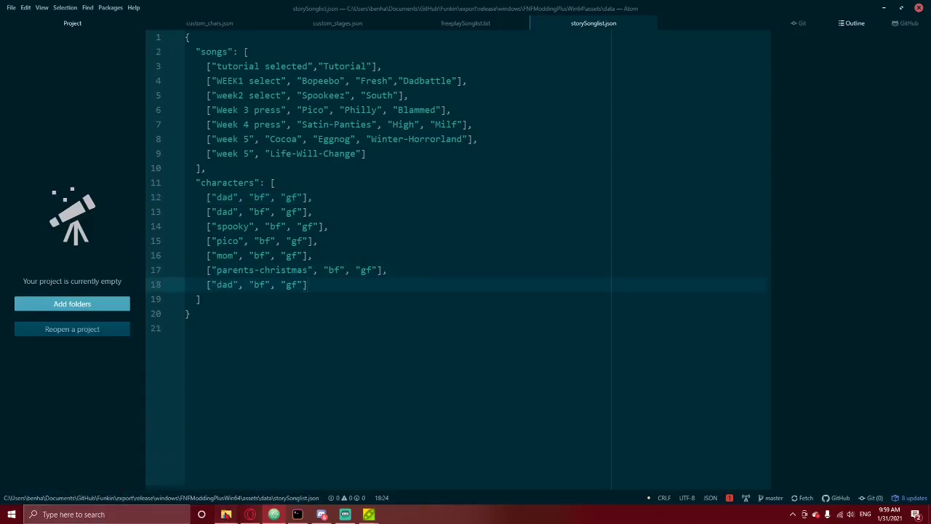
Launch Funkin.exe from the FNFModdingPlusWin64 folder and lower the game volume four notches
mouse_move(225, 514)
left_click(169, 491)
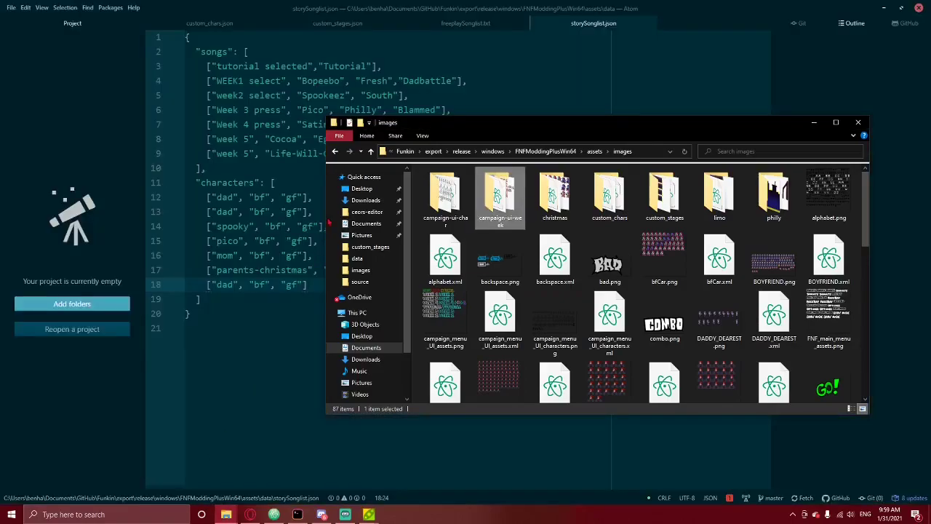
left_click(370, 151)
left_click(370, 151)
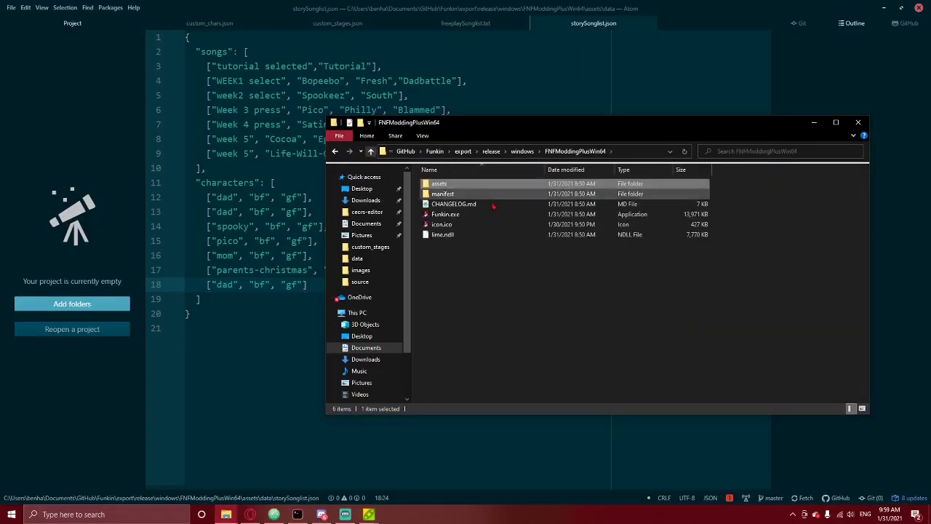
double_click(487, 213)
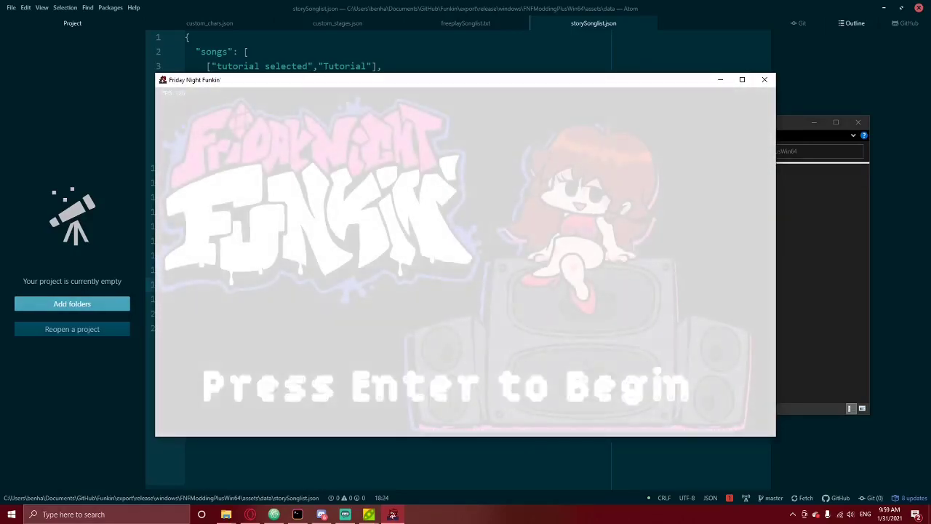
key("minus")
key("minus")
key("minus")
key("minus")
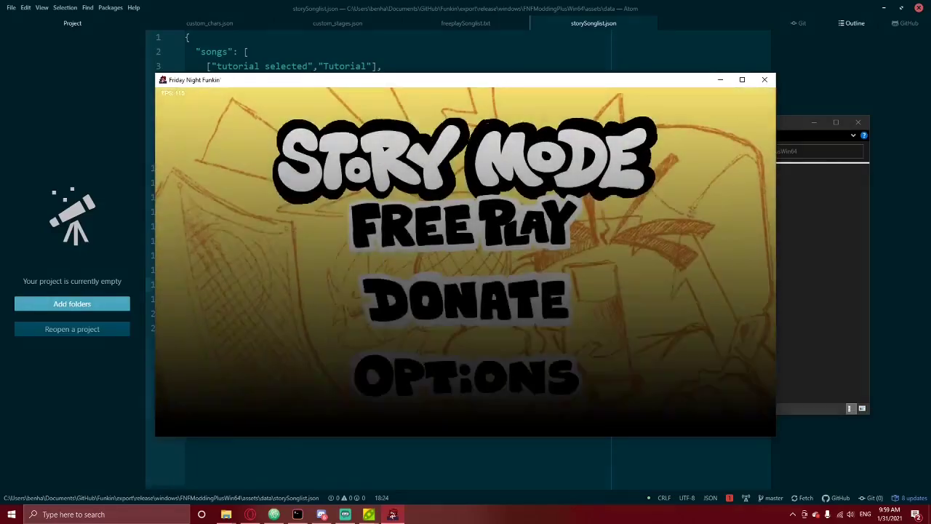
Check the Life Will Change entry in the Free Play list, then go back and open Story Mode
key("Down")
key("Return")
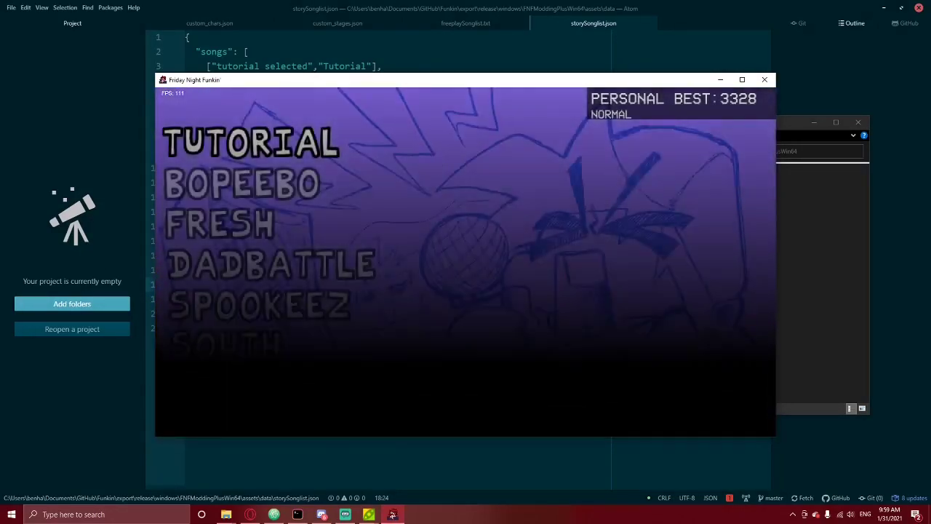
key("Up")
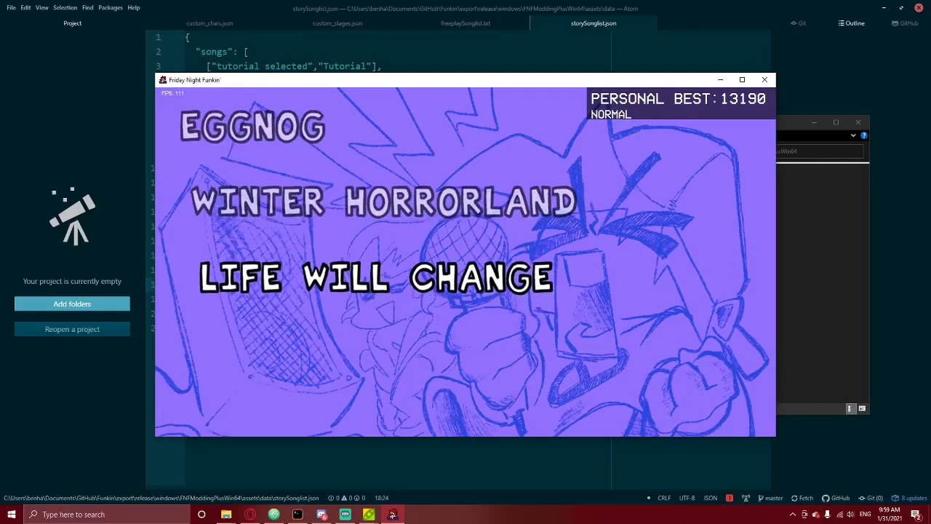
key("Escape")
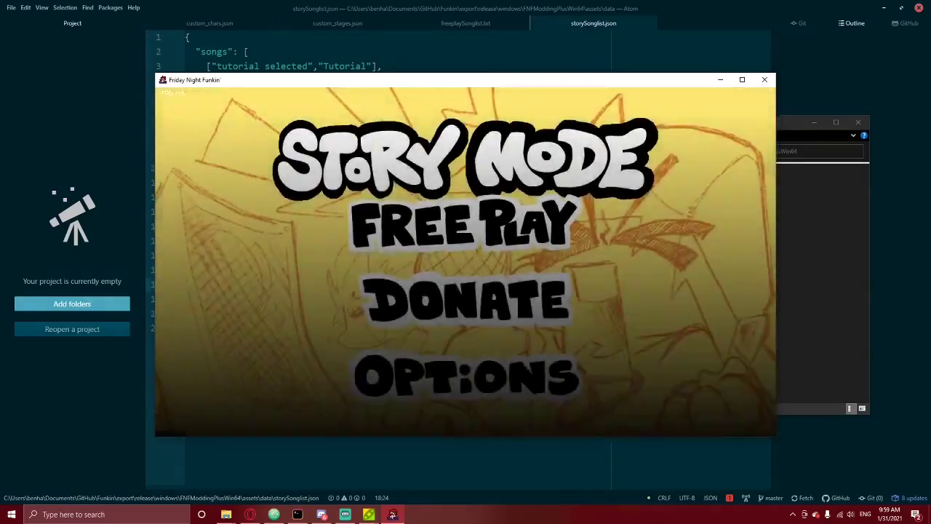
key("Escape")
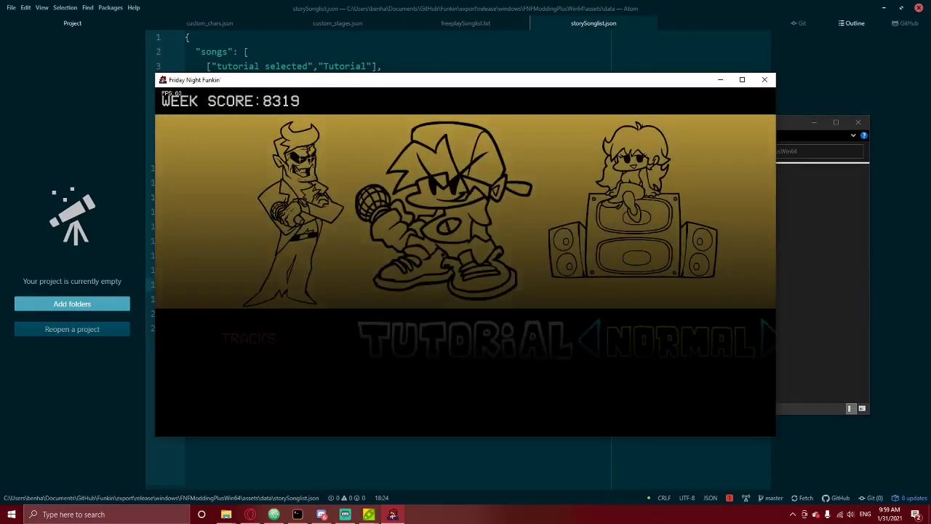
Go through the Story Mode weeks to the last one, containing the track Life Will Change, and start it
key("Down")
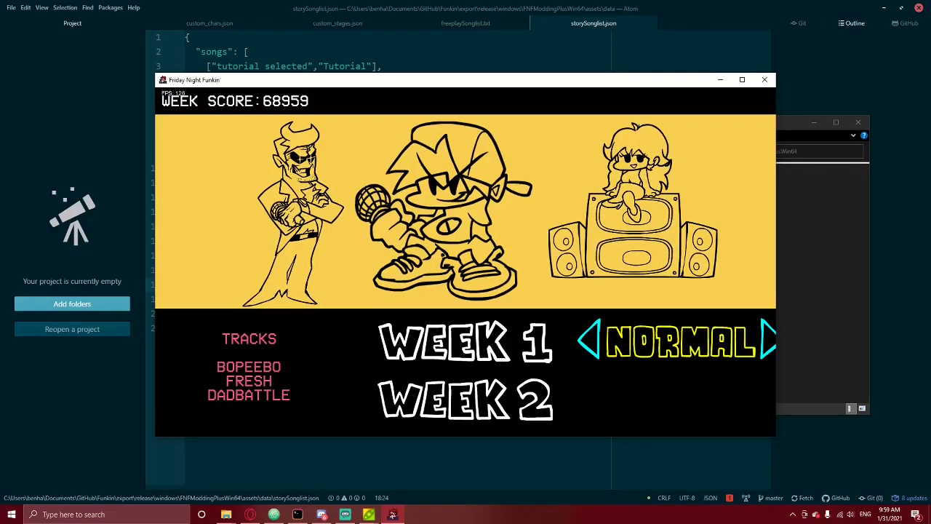
key("Down")
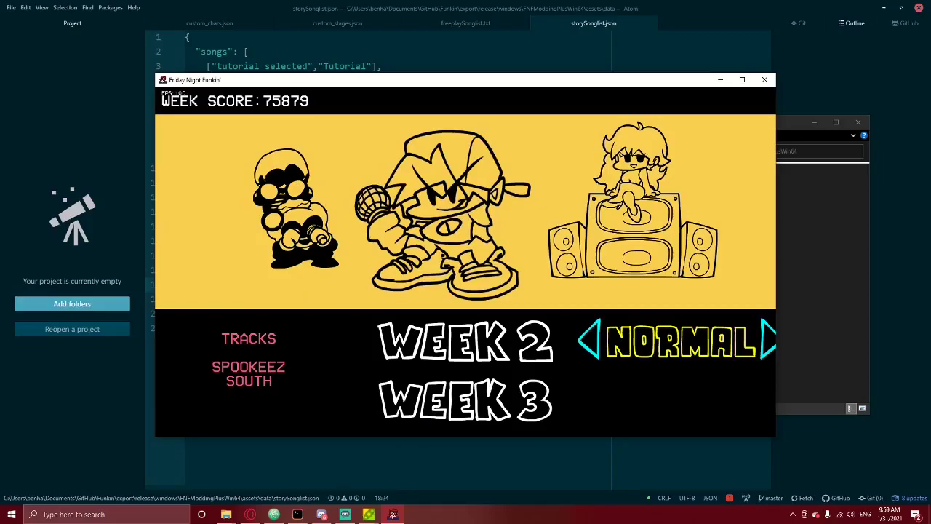
key("Down")
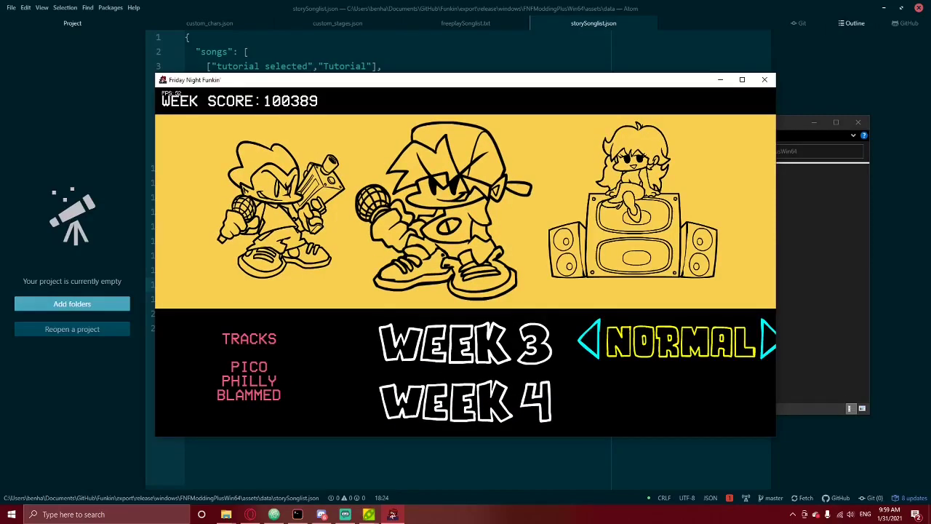
key("Down")
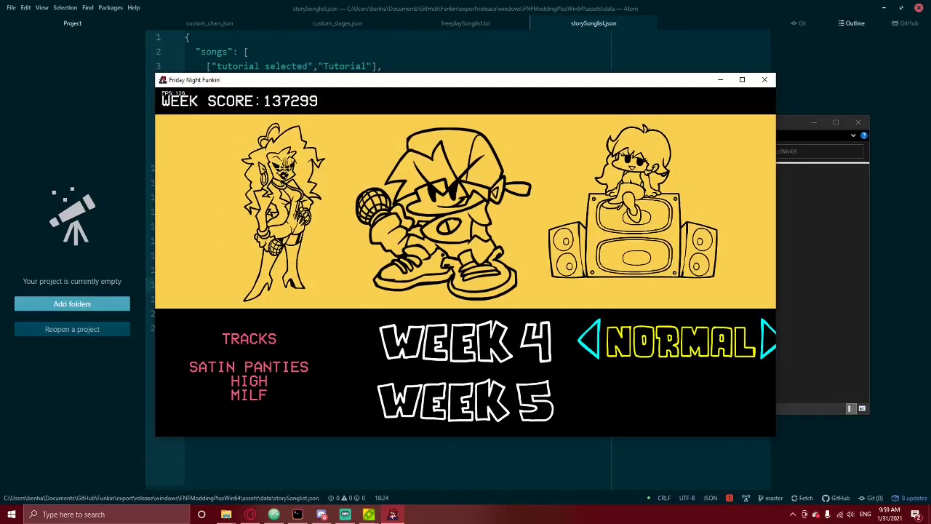
key("Down")
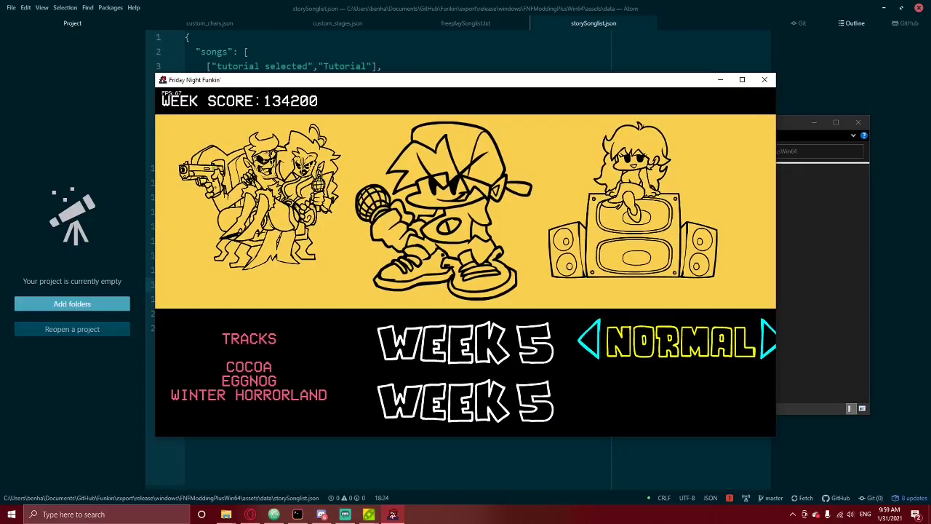
key("Down")
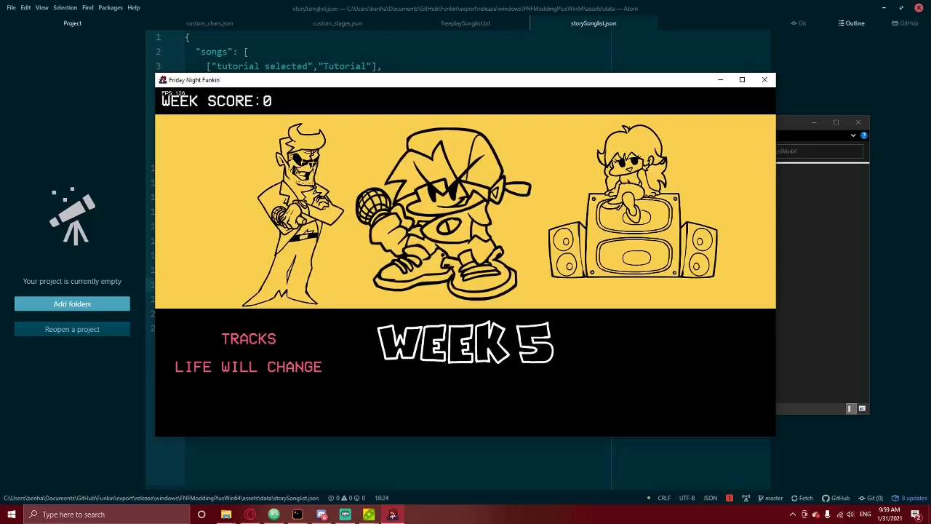
key("Up")
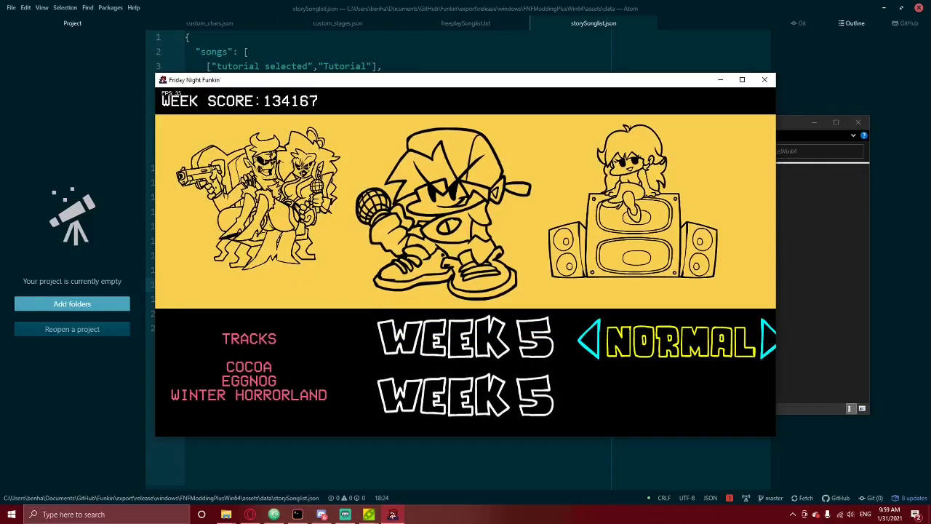
key("Down")
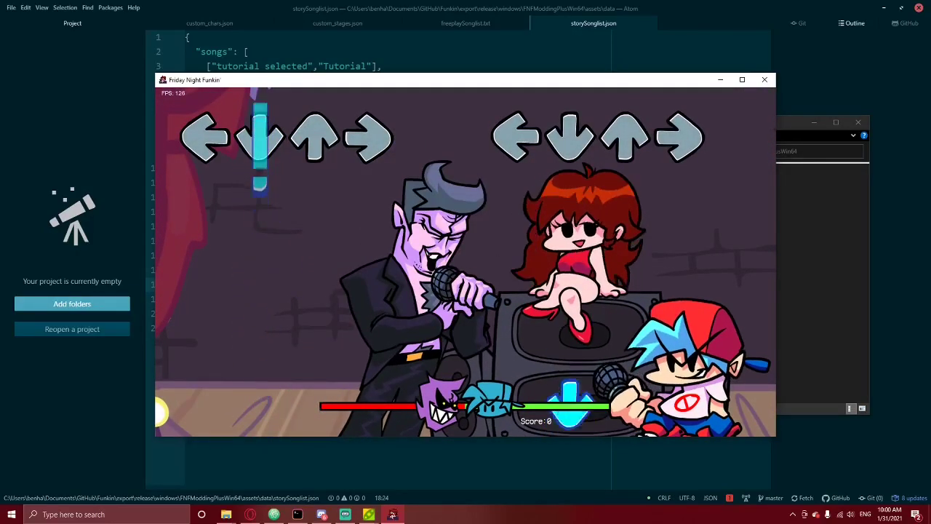
Play the opening notes of Life Will Change as a test, pause the song and close the game
key("Down")
key("Right")
key("Left")
key("Down")
key("Up")
key("Right")
key("Down")
key("Up")
key("Up")
key("Left")
key("Down")
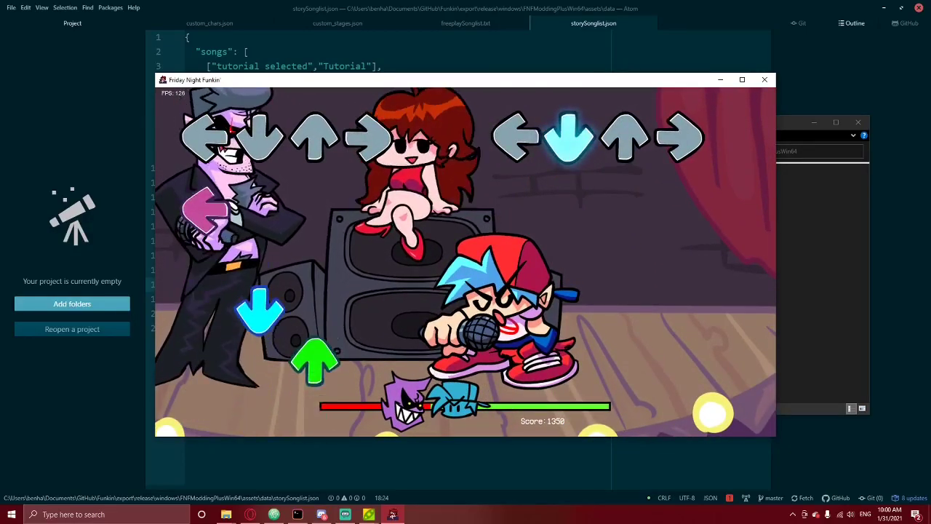
key("Return")
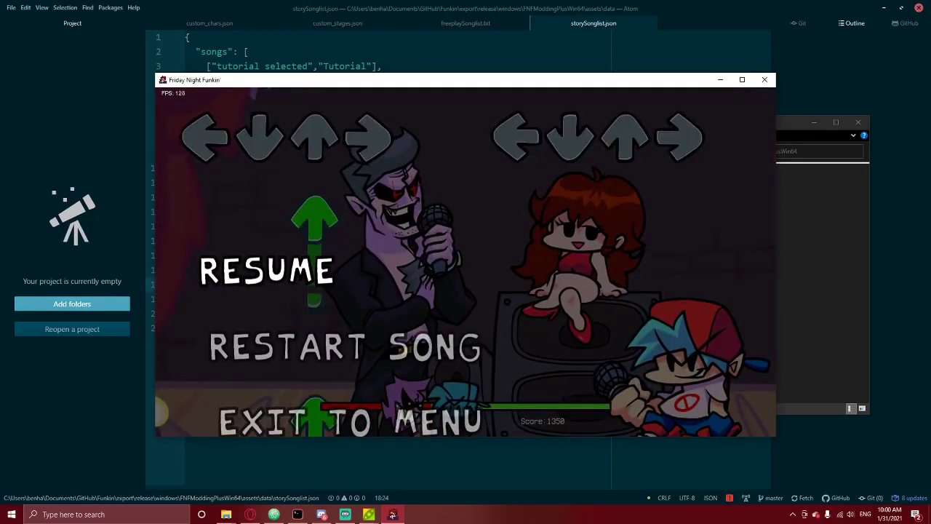
left_click(771, 80)
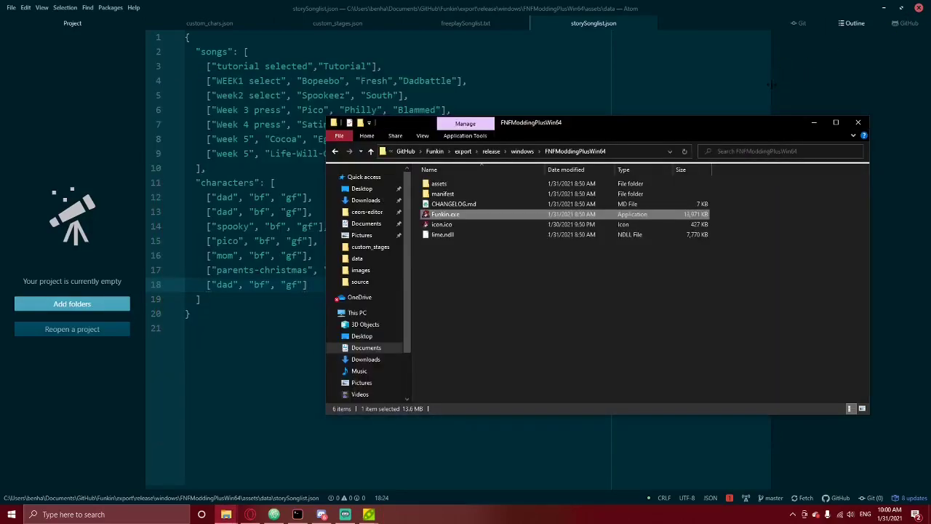
Minimize both Explorer windows and the Atom editor, and switch to Streamlabs OBS
left_click(813, 122)
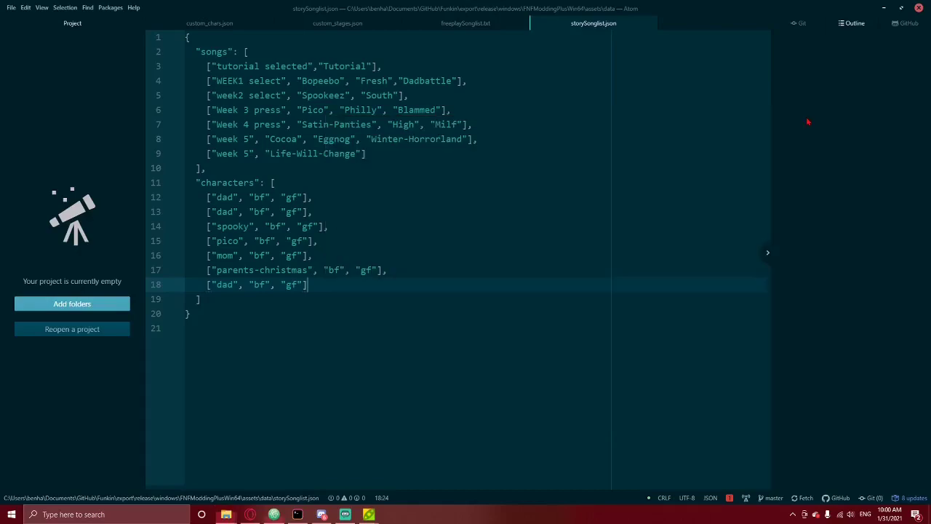
left_click(884, 10)
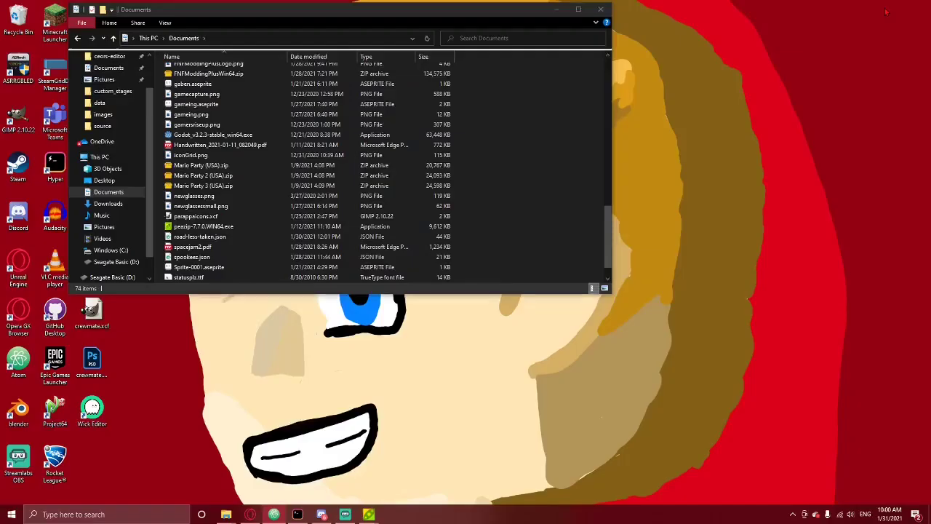
left_click(556, 9)
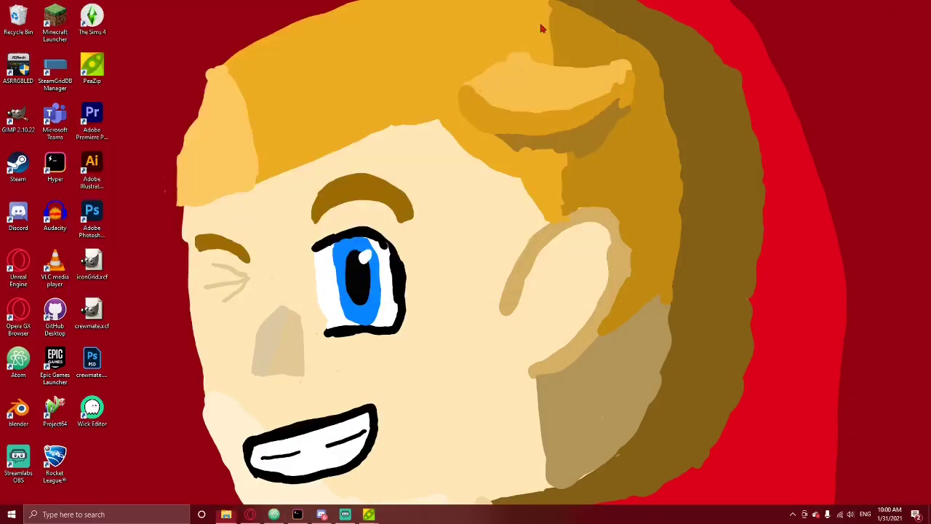
left_click(345, 514)
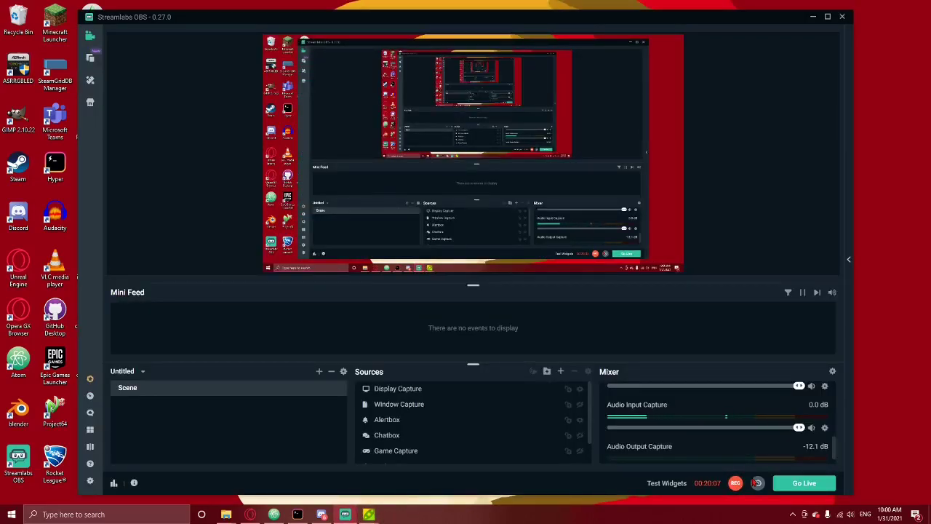